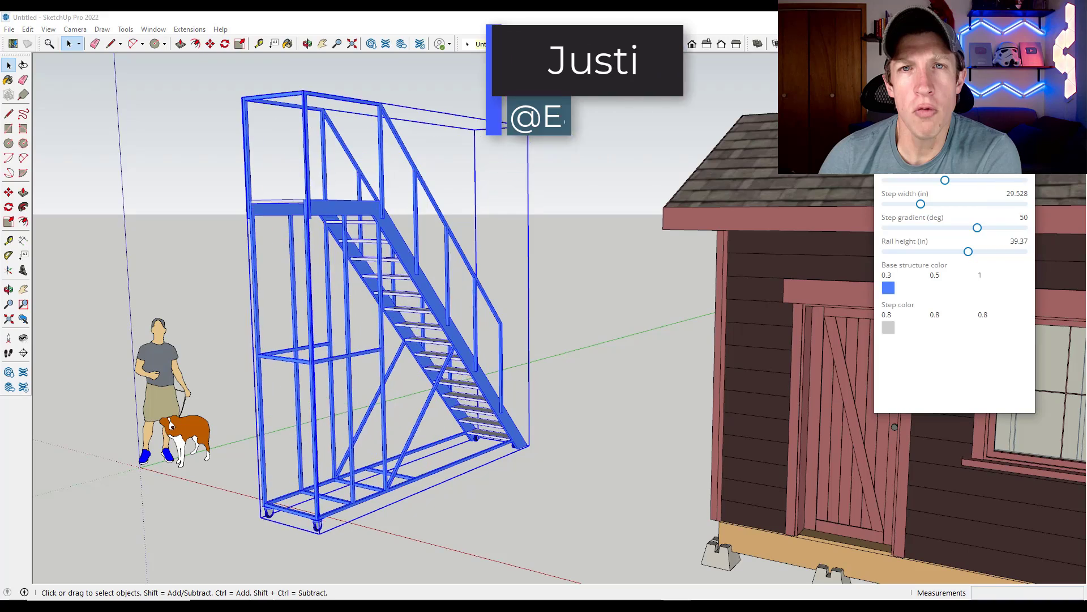
- Increase the step width and the rail height of the blue staircase Live Component
left_click_drag(921, 204, 944, 204)
left_click_drag(970, 252, 1014, 253)
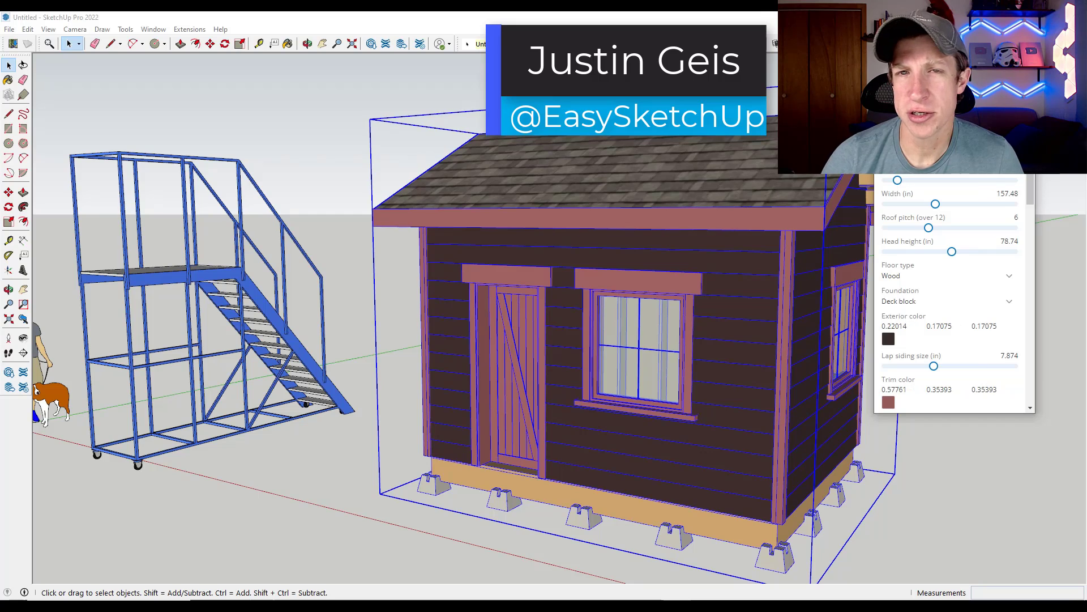
- Enlarge the shed Live Component, setting its width to 204.65 in, and increase its roof pitch
scroll(566, 311, "up", 3)
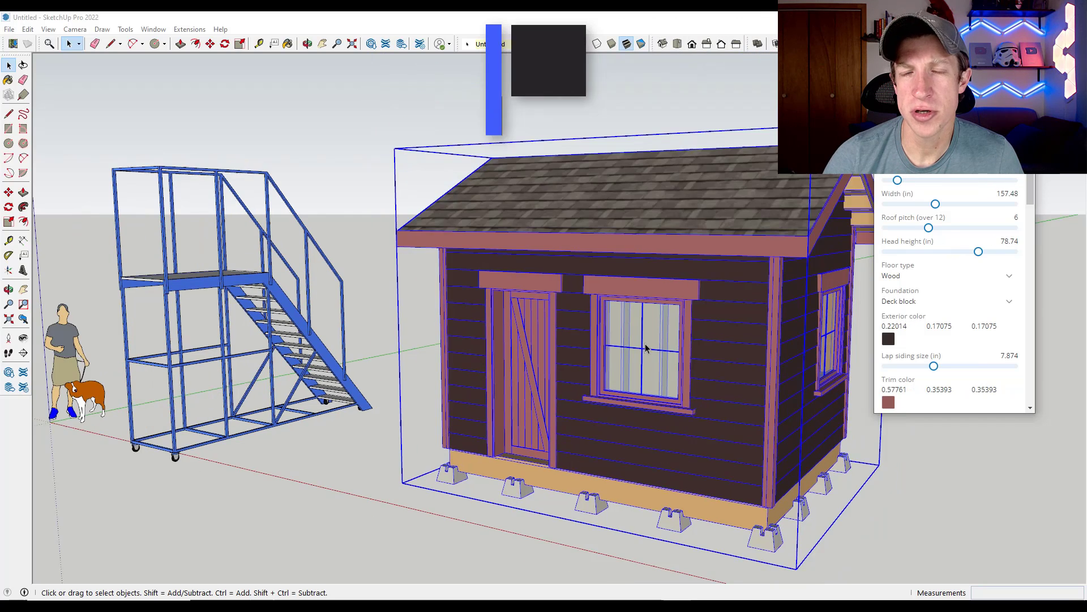
left_click_drag(901, 180, 960, 204)
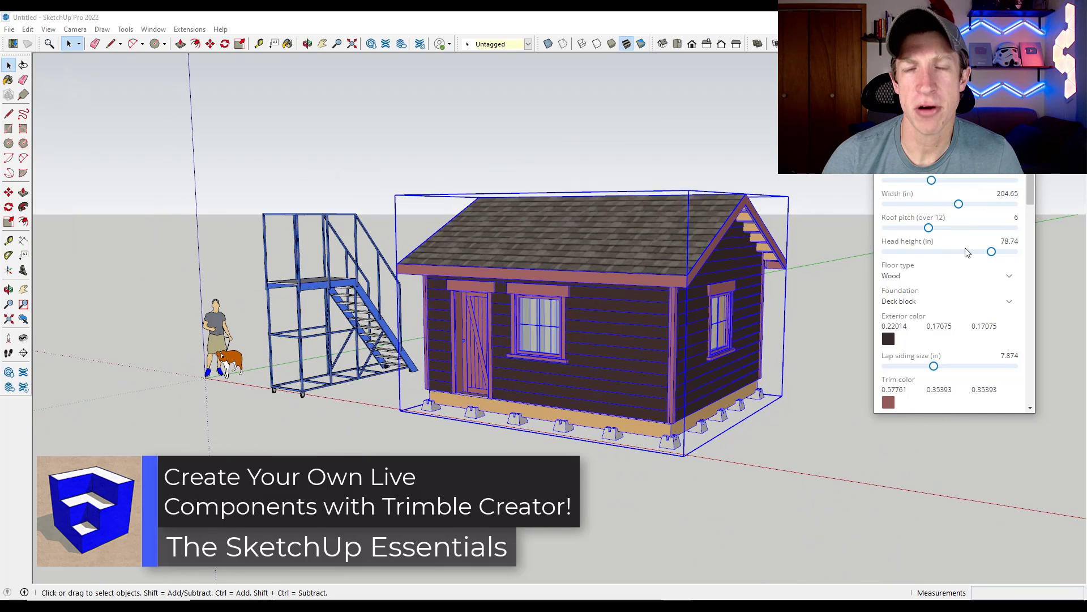
left_click_drag(930, 229, 975, 230)
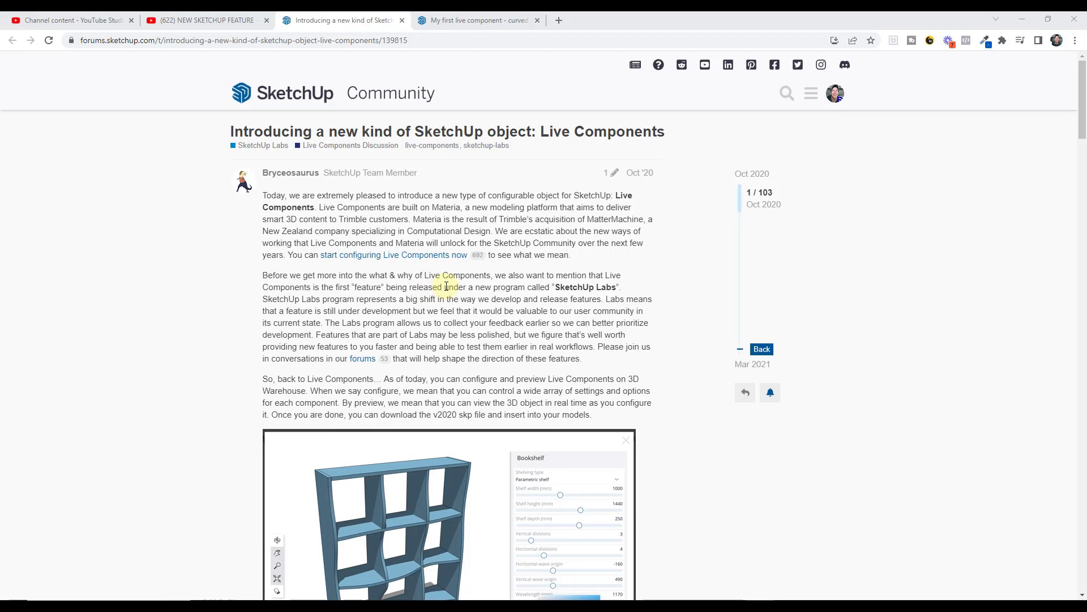
- Read the forum post introducing Live Components, including the parametric bookshelf example, and switch back to SketchUp
scroll(441, 283, "down", 4)
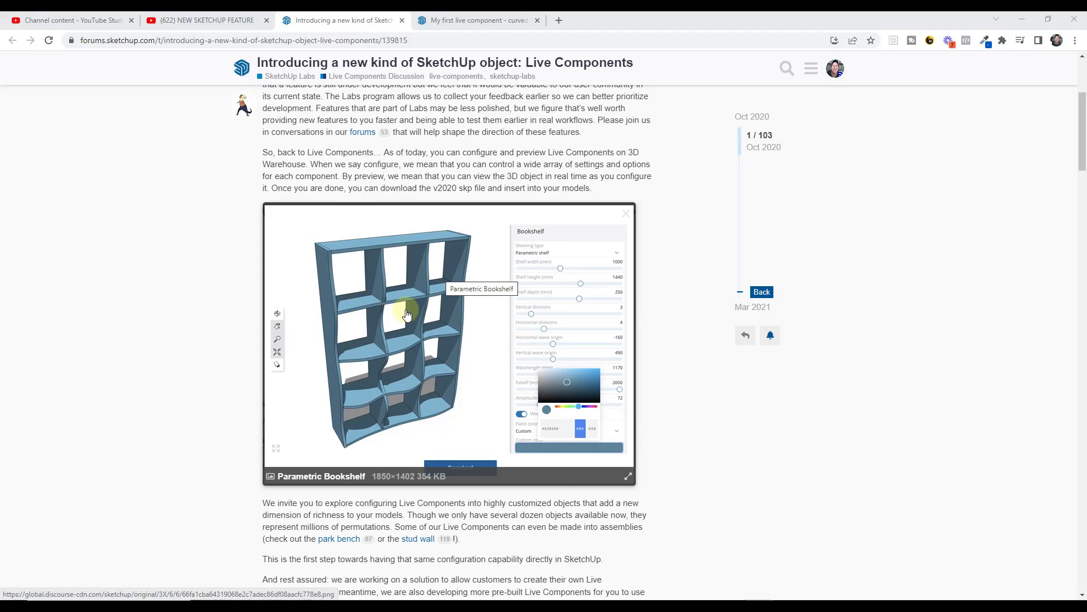
left_click(1023, 18)
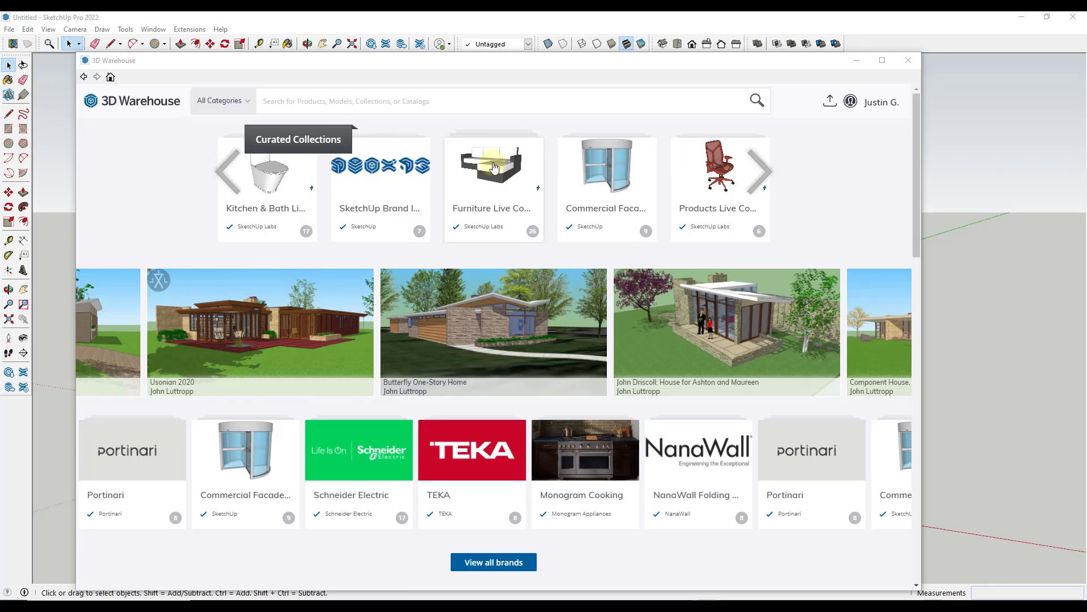
- Load the Storefront System from the Commercial Facades and Doors Live Components collection into the model and place it beside the standing figure
left_click(504, 172)
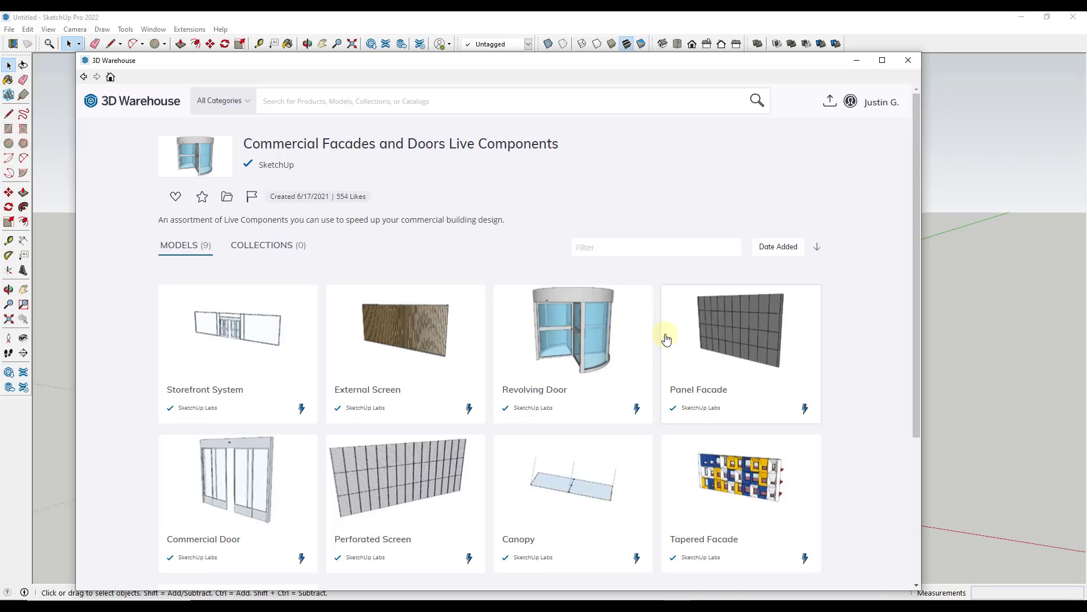
scroll(570, 326, "down", 3)
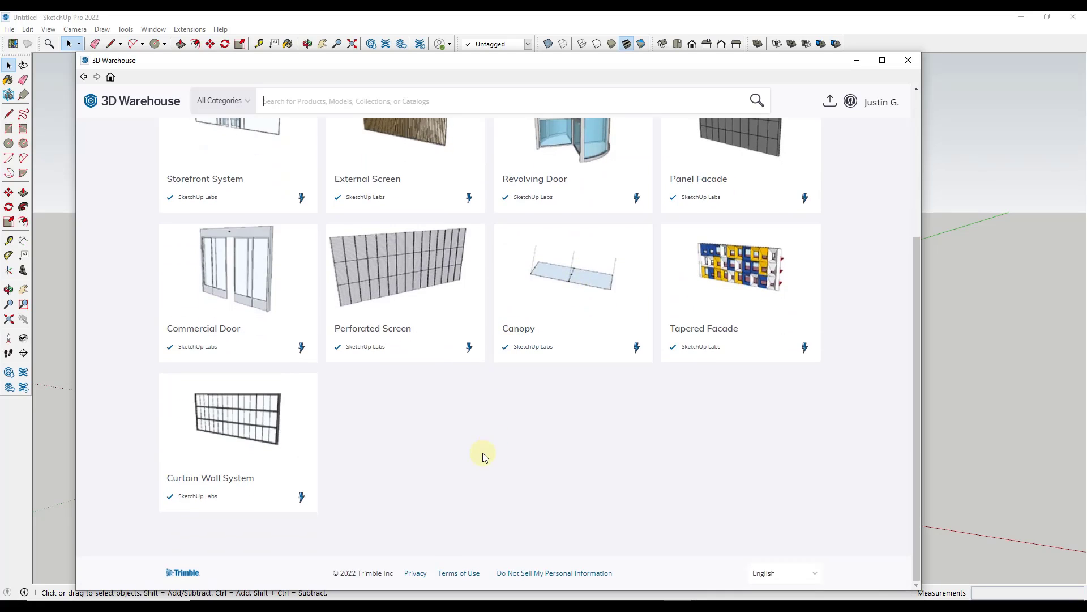
scroll(481, 453, "up", 2)
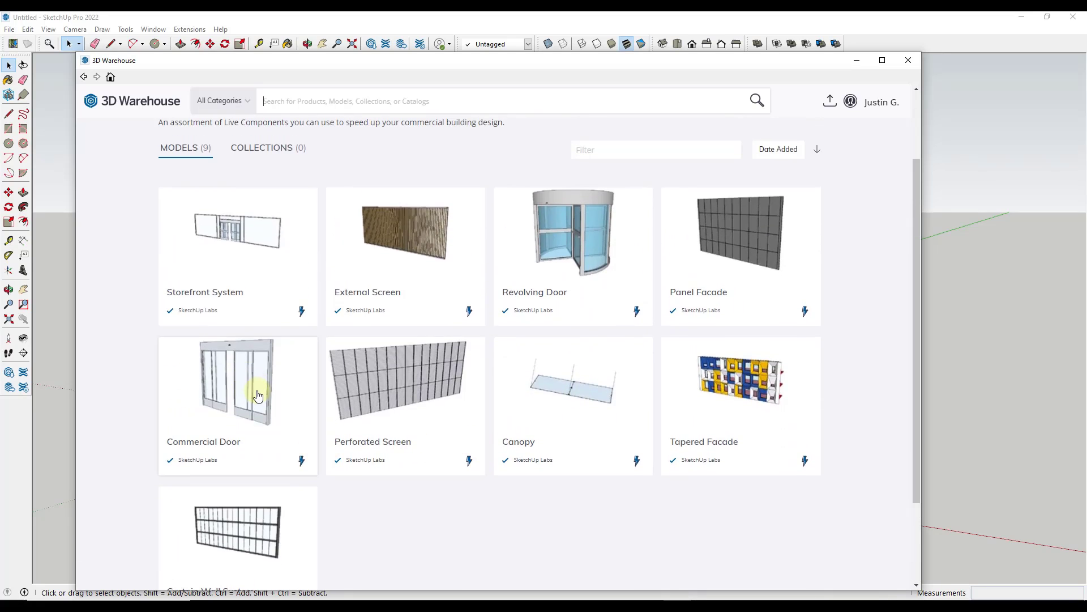
left_click(288, 299)
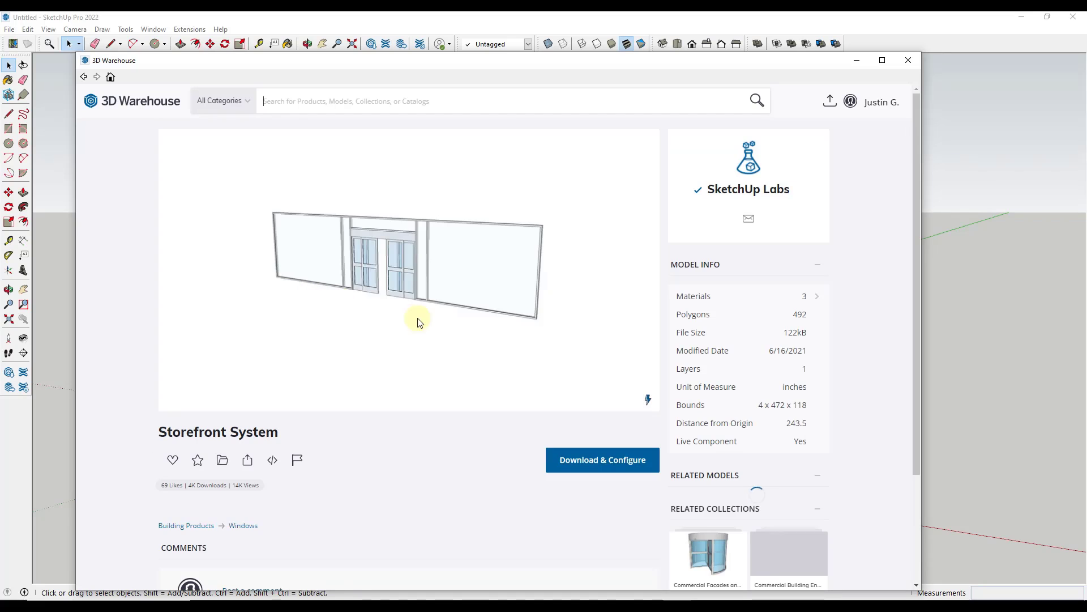
left_click(575, 460)
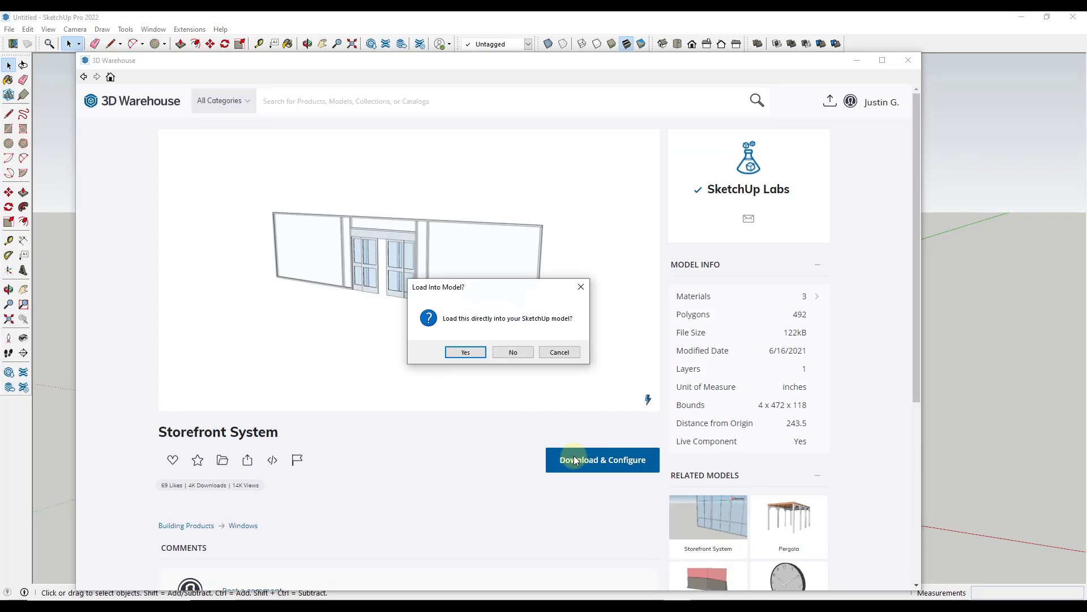
left_click(465, 351)
left_click(476, 438)
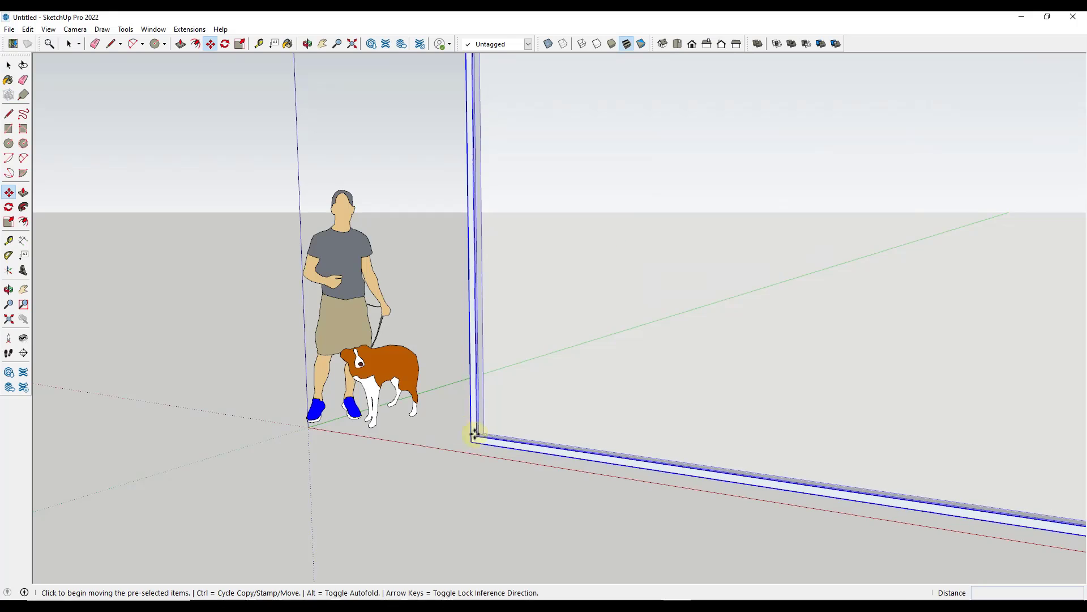
- Configure the storefront Live Component with a unit height of 145.67 in, a unit width of 141.73 in and 3 units
scroll(476, 438, "down", 5)
middle_click_drag(491, 372, 621, 340)
scroll(595, 393, "up", 4)
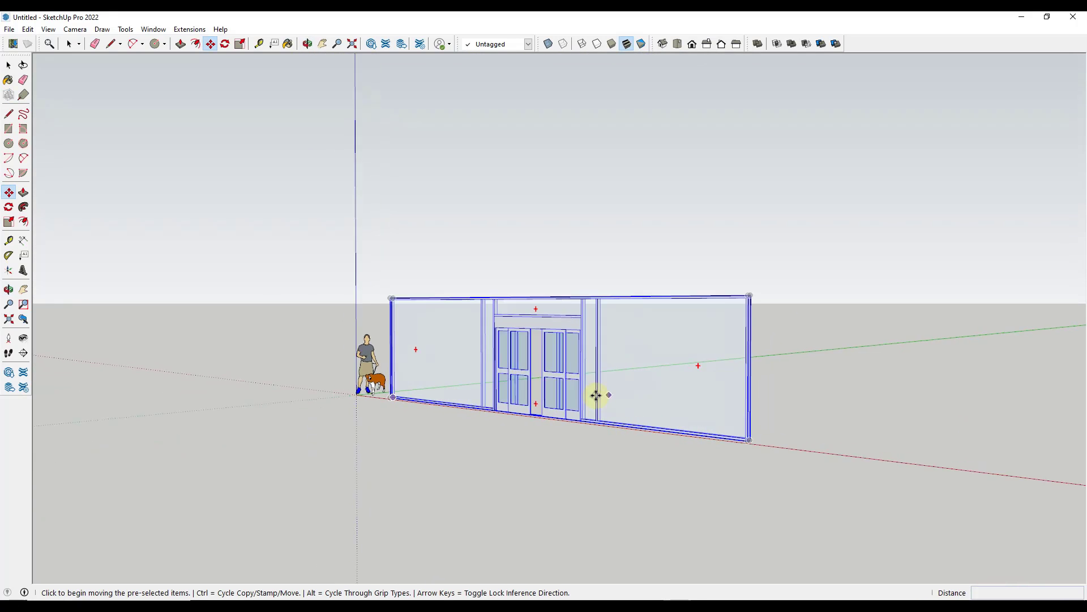
right_click(558, 349)
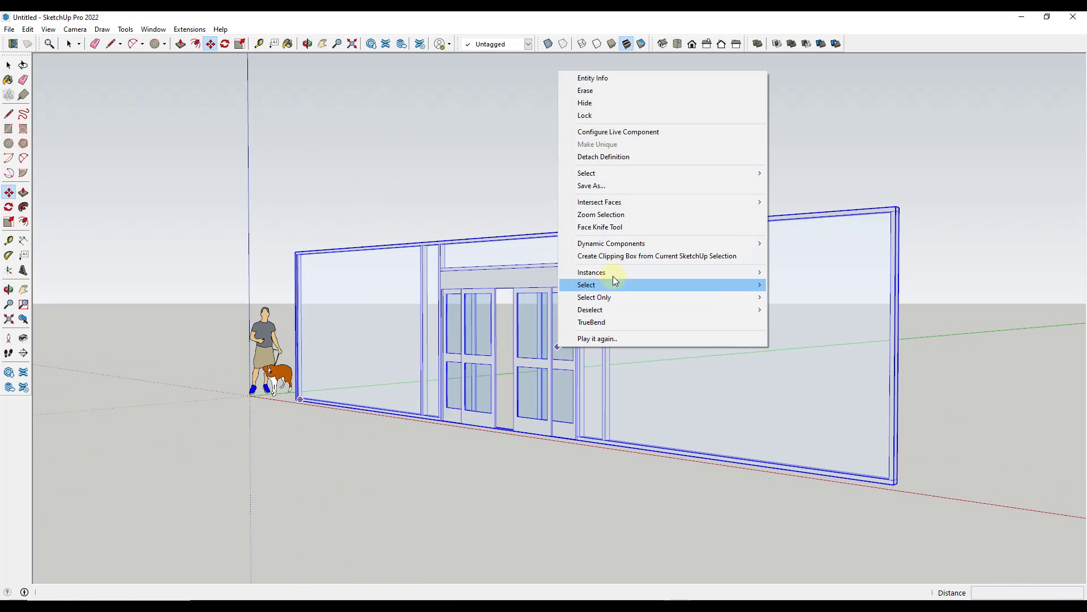
left_click(618, 132)
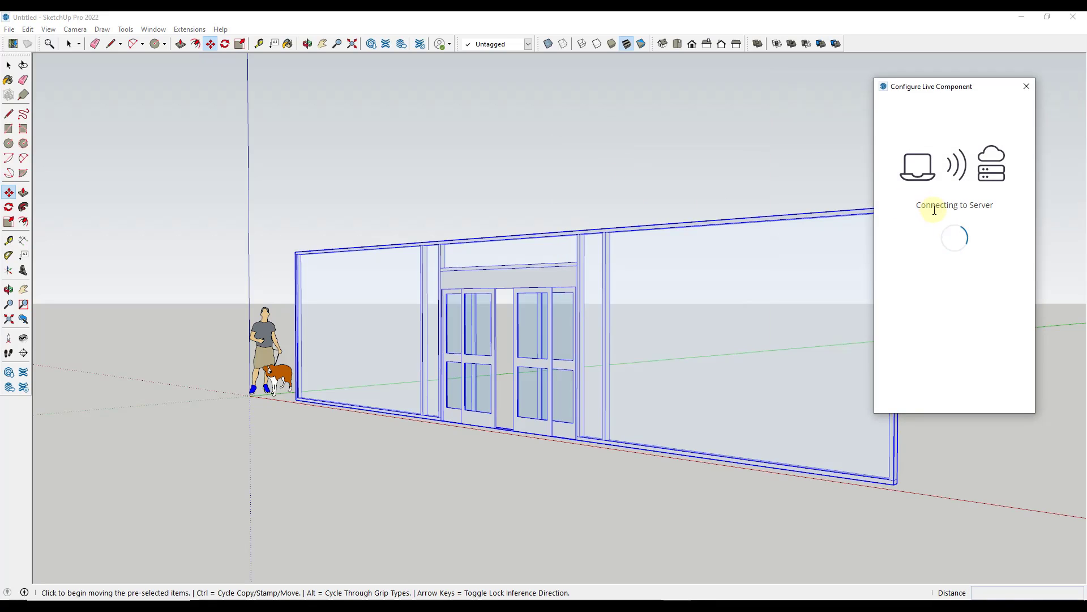
left_click_drag(895, 159, 900, 203)
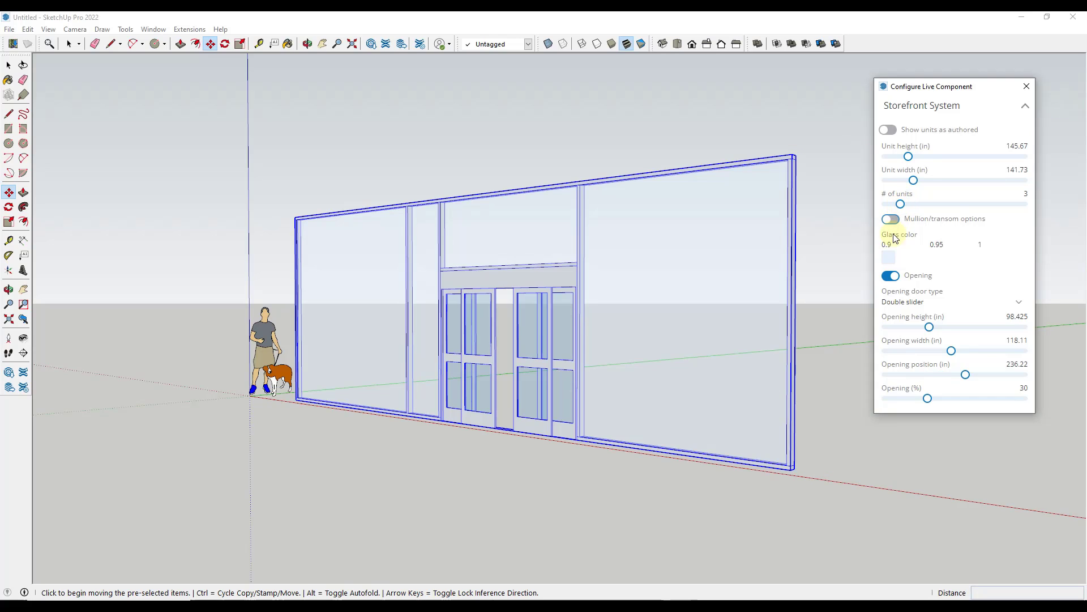
- Toggle the storefront's opening off and on, set its opening width to about 118.96 in and increase the door's opening percentage
left_click(891, 277)
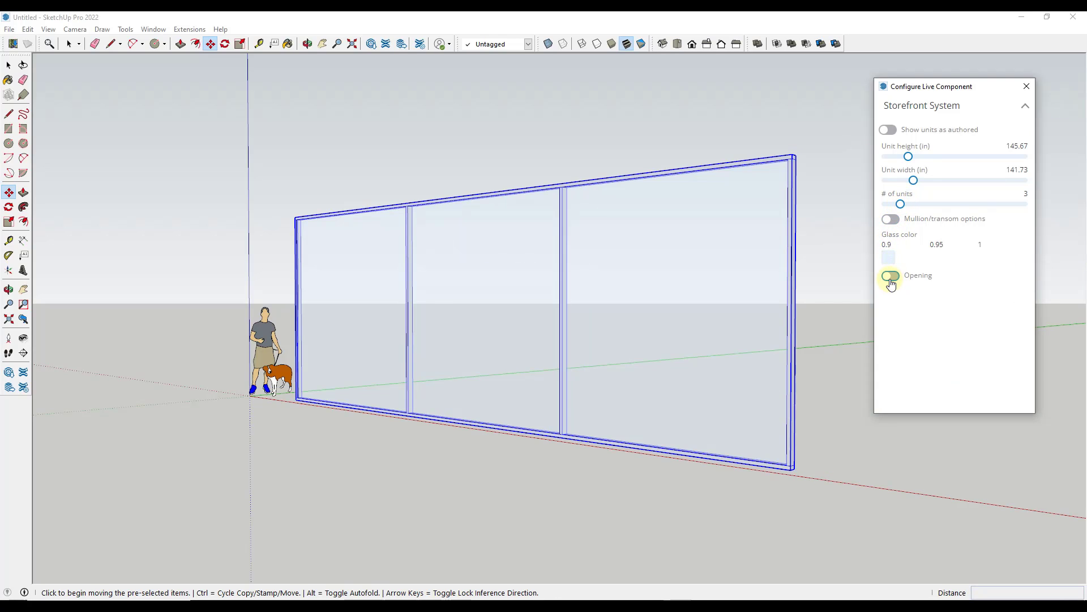
left_click(891, 276)
left_click_drag(929, 327, 952, 350)
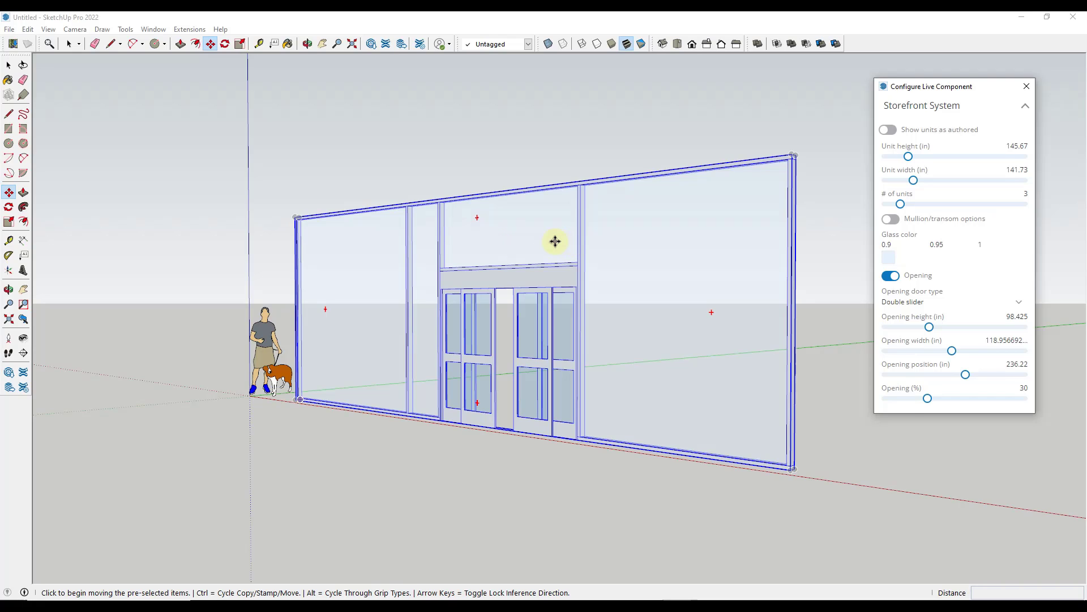
left_click_drag(928, 398, 941, 399)
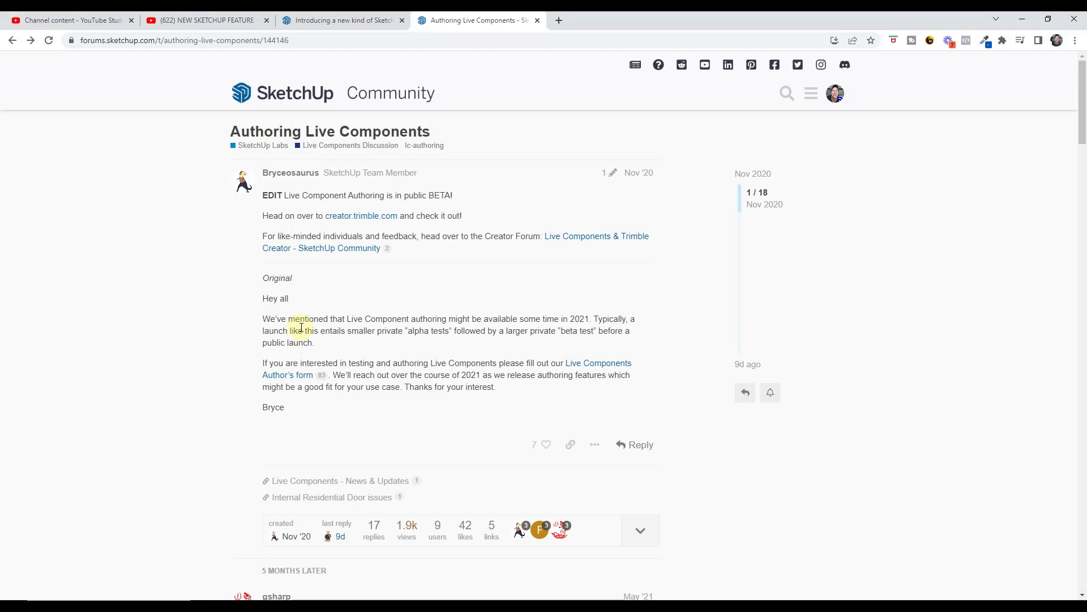
- Read the original announcement text in the Authoring Live Components forum post
left_click_drag(263, 318, 508, 403)
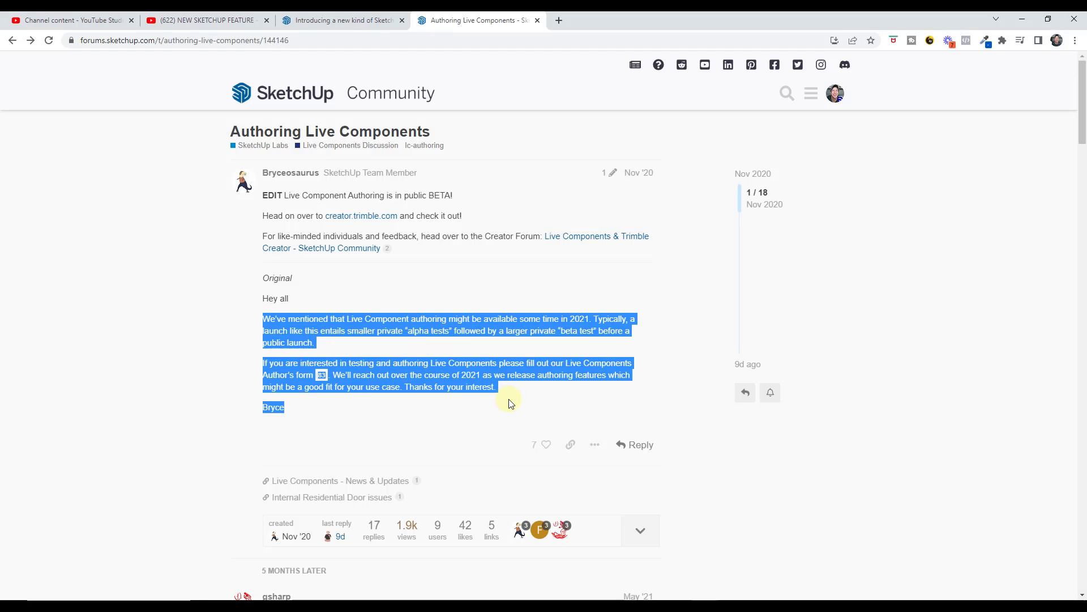
left_click(413, 377)
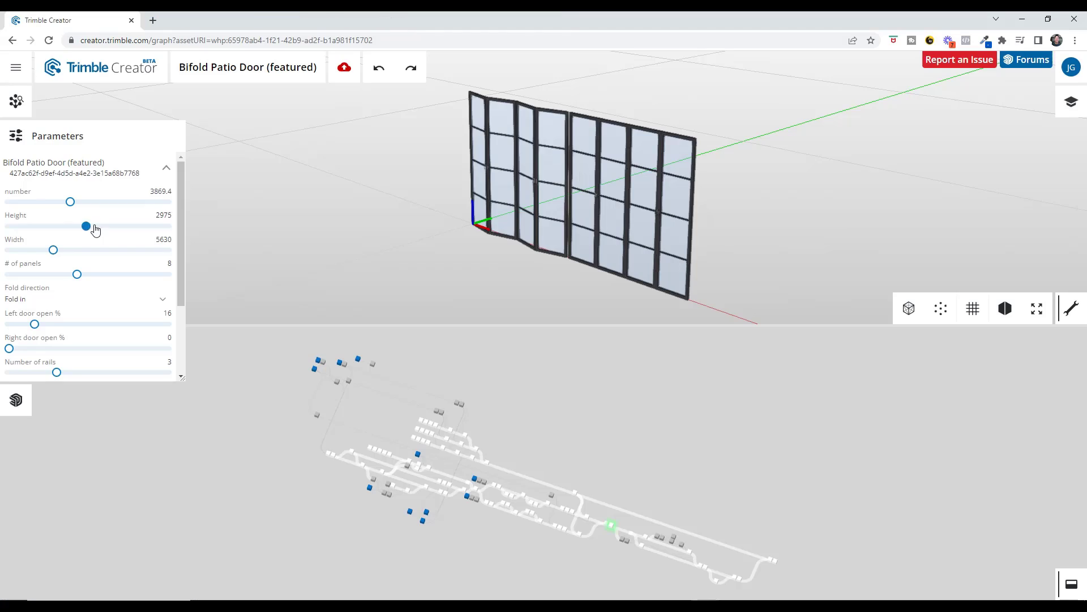
- Set the bifold patio door's height to 2940 and width to 8100 in Trimble Creator, and inspect its node graph
mouse_move(90, 225)
left_mouse_down()
mouse_move(126, 224)
mouse_move(84, 227)
mouse_move(83, 249)
left_mouse_up()
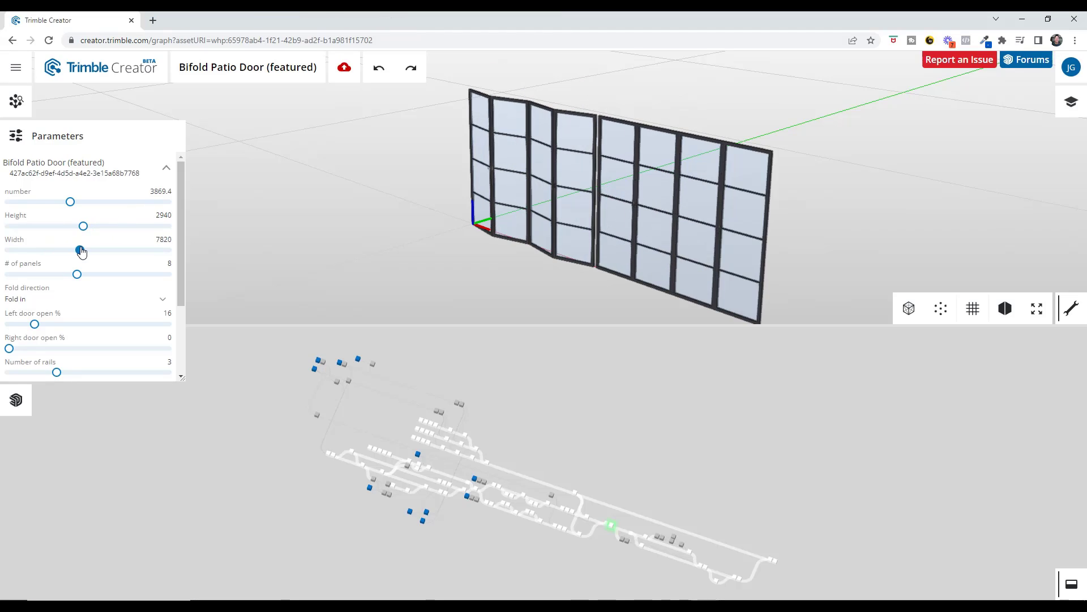
scroll(335, 366, "up", 5)
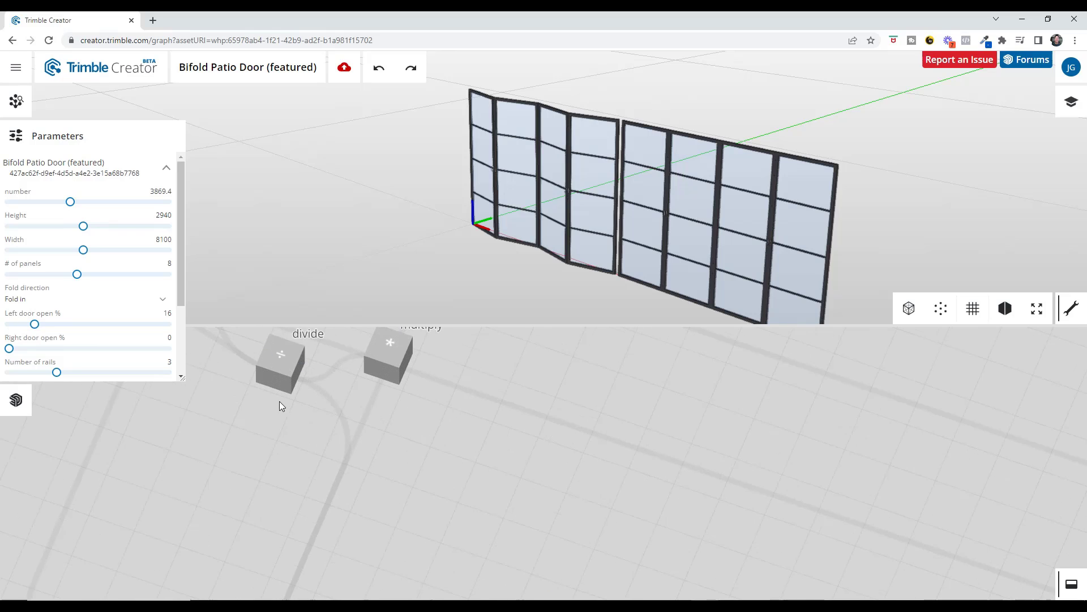
scroll(278, 402, "down", 2)
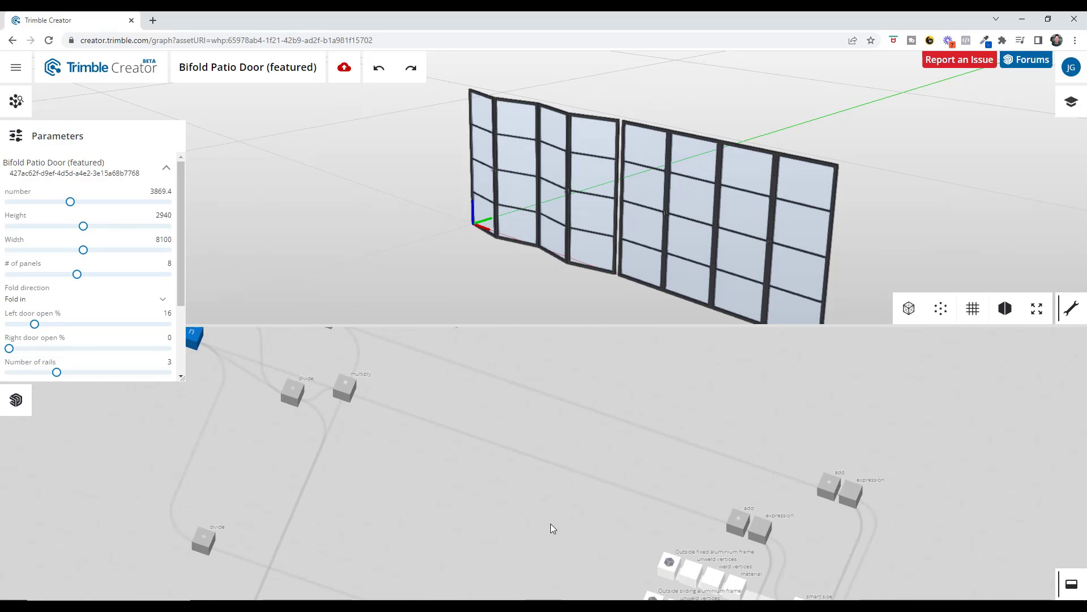
scroll(550, 523, "down", 1)
left_click_drag(551, 523, 586, 441)
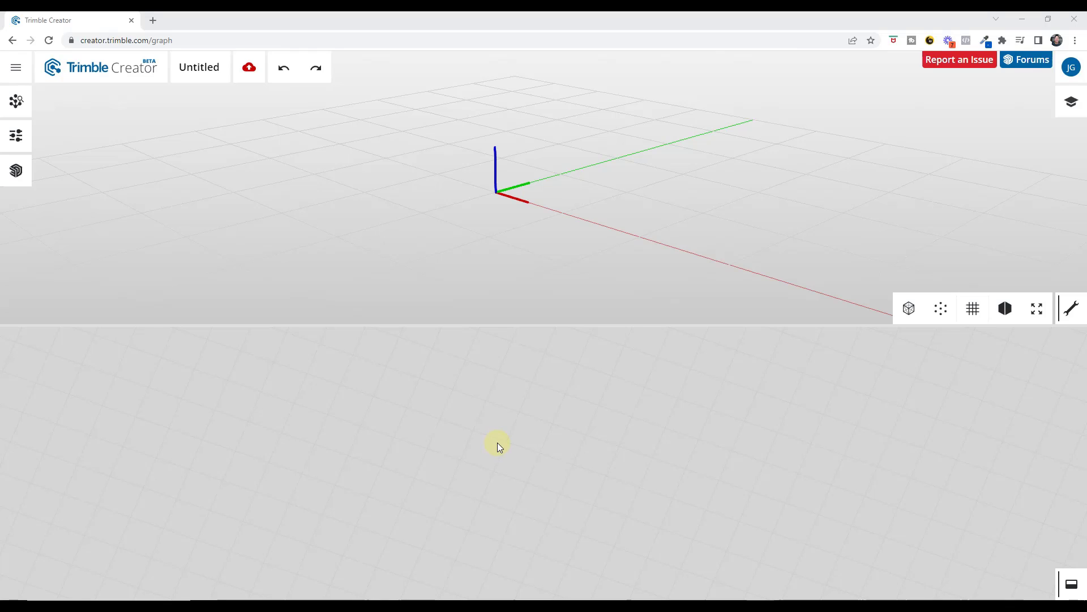
- Start the Node Interactions tutorial from the Tutorial Browser without saving the untitled graph
left_click(1071, 101)
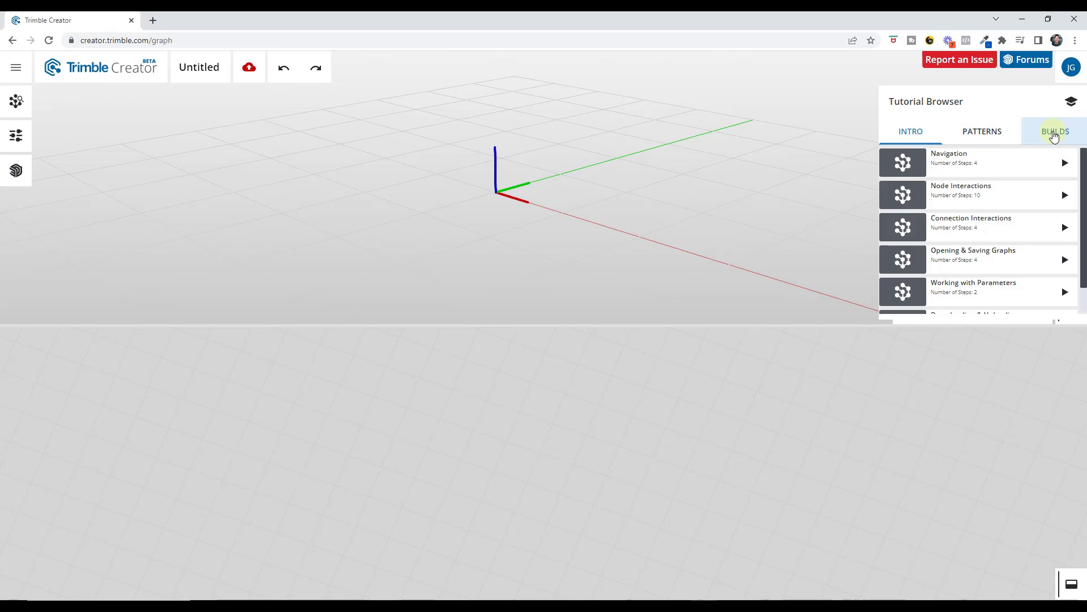
scroll(971, 219, "down", 1)
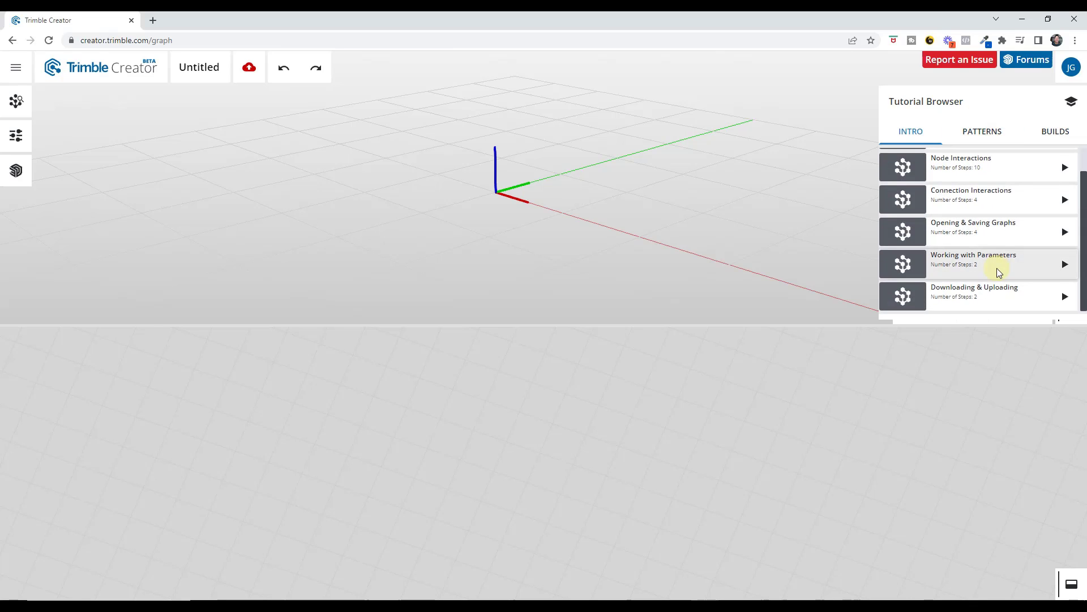
scroll(980, 227, "up", 1)
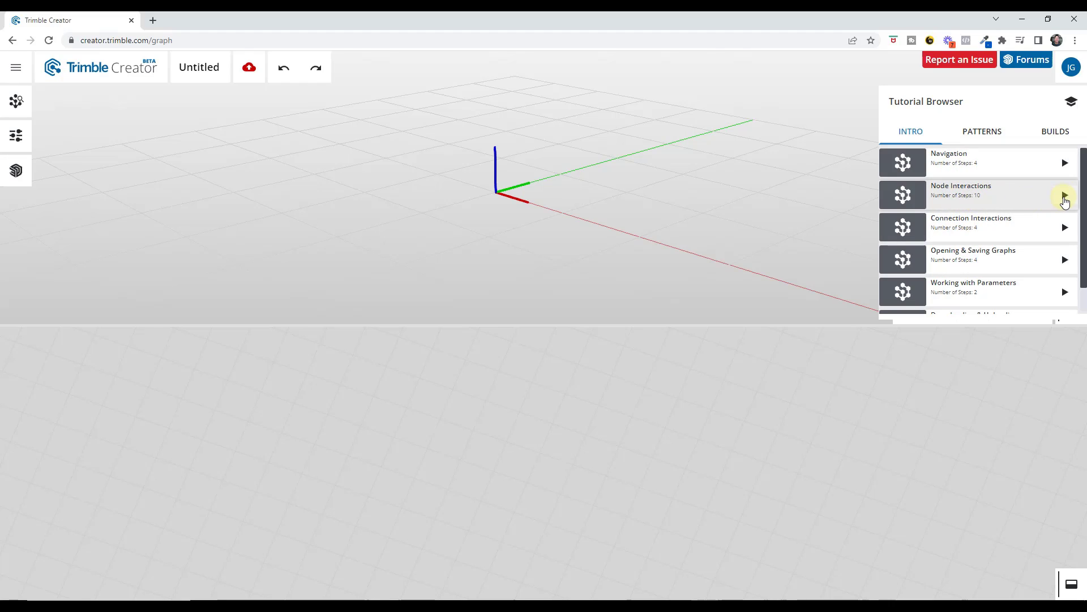
left_click(1063, 196)
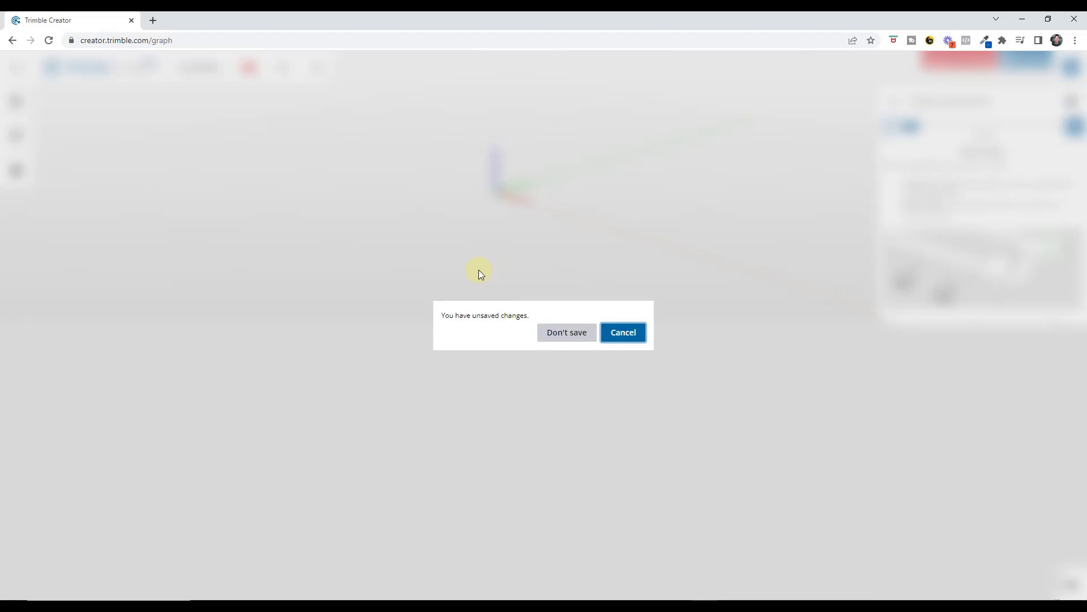
left_click(567, 335)
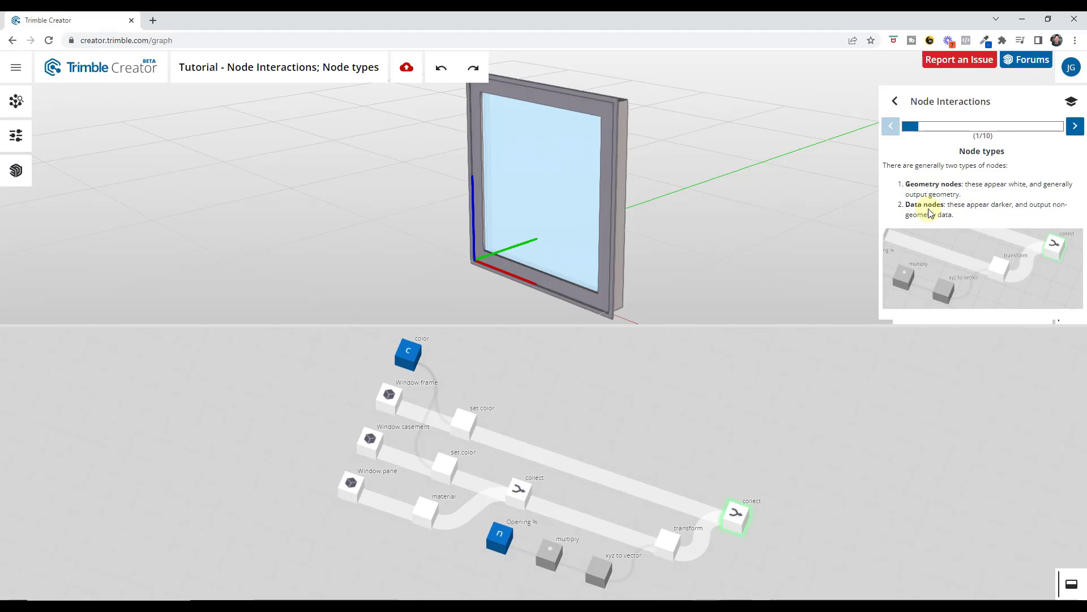
- Advance to the Creating nodes page of the tutorial without saving, and read its Method 1 and Method 2 instructions
left_click(1076, 127)
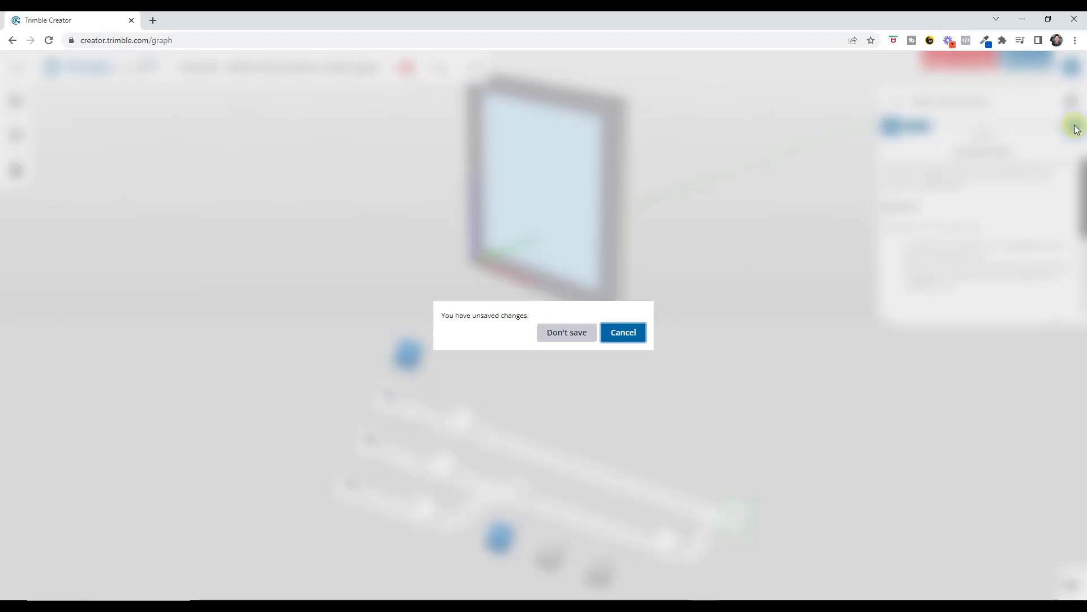
left_click(579, 340)
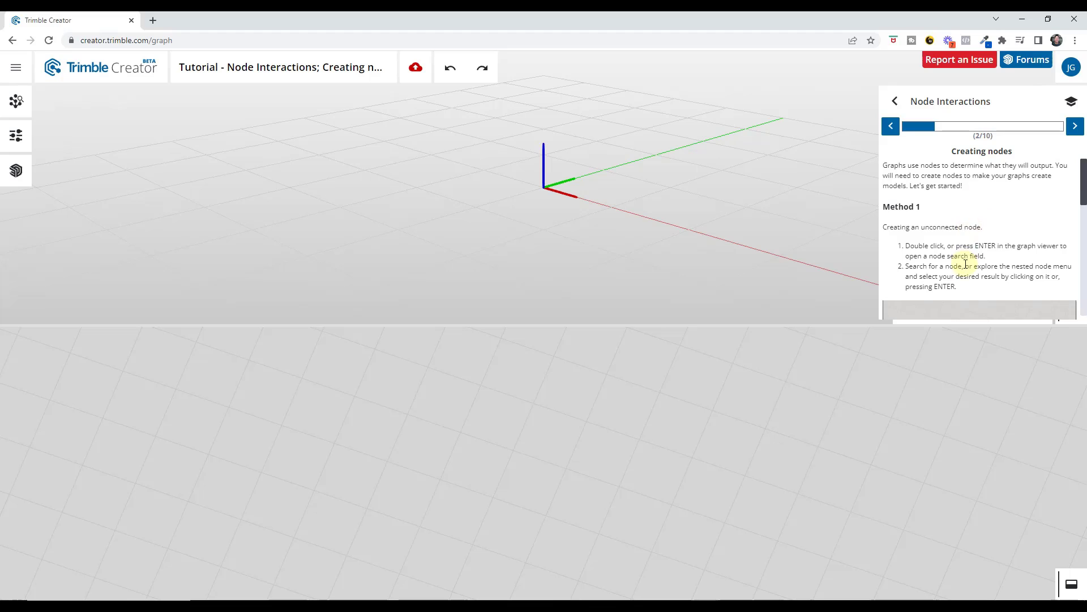
scroll(998, 227, "down", 3)
scroll(989, 223, "up", 2)
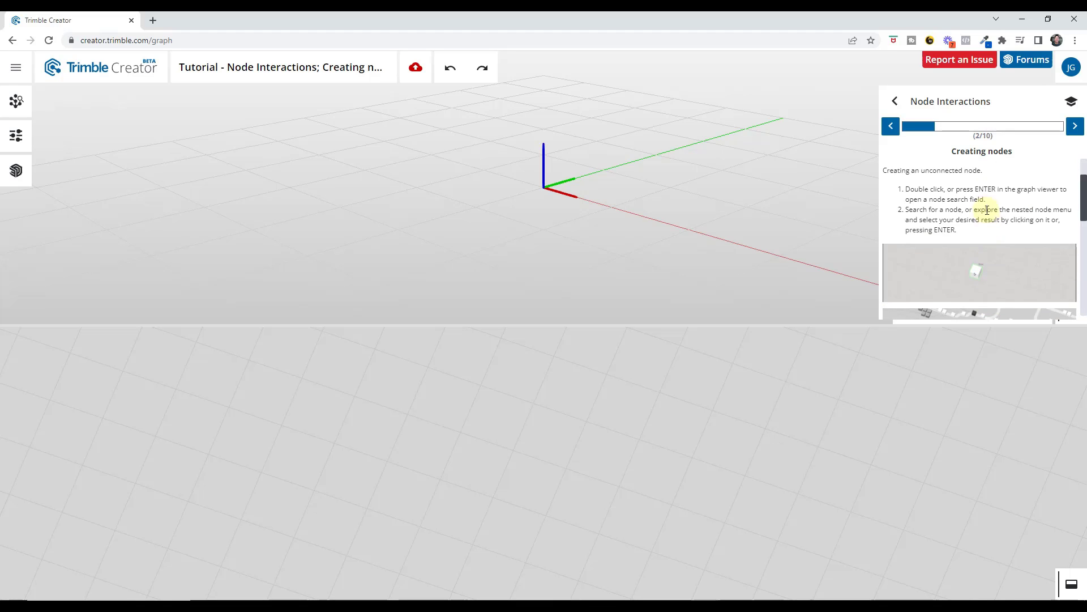
scroll(990, 211, "down", 1)
scroll(988, 208, "down", 3)
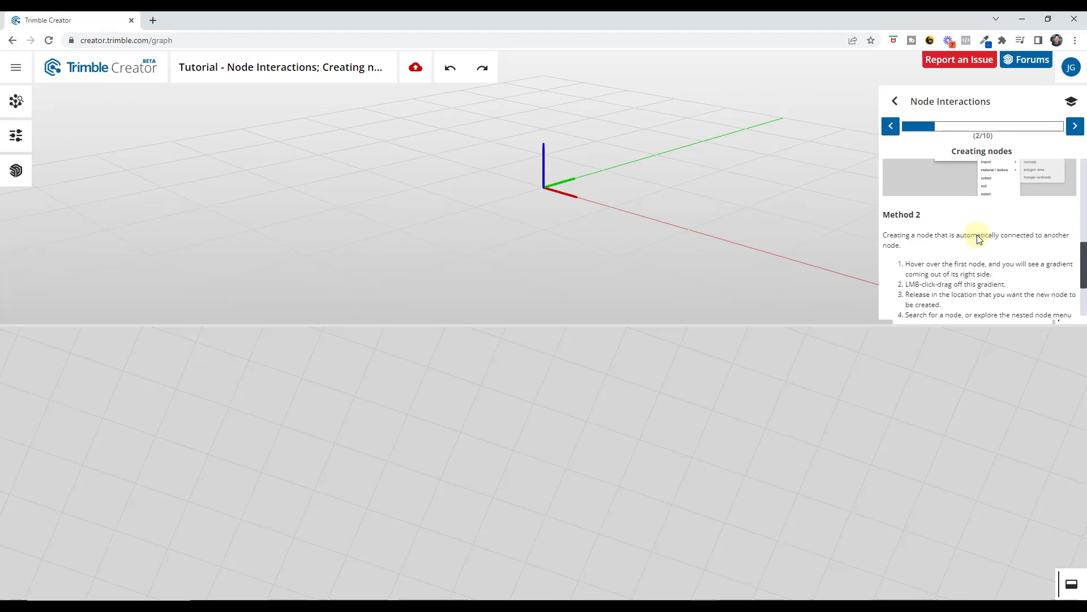
scroll(978, 233, "up", 4)
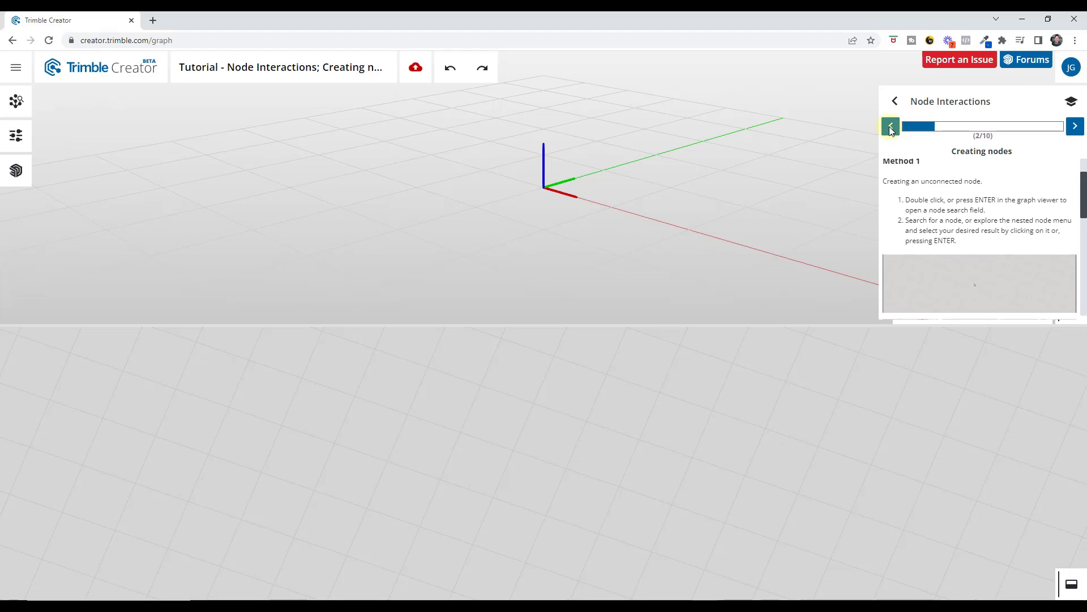
- Leave the Node Interactions tutorial and start the Shade Structure build tutorial without saving the current graph
left_click(891, 127)
left_click(569, 334)
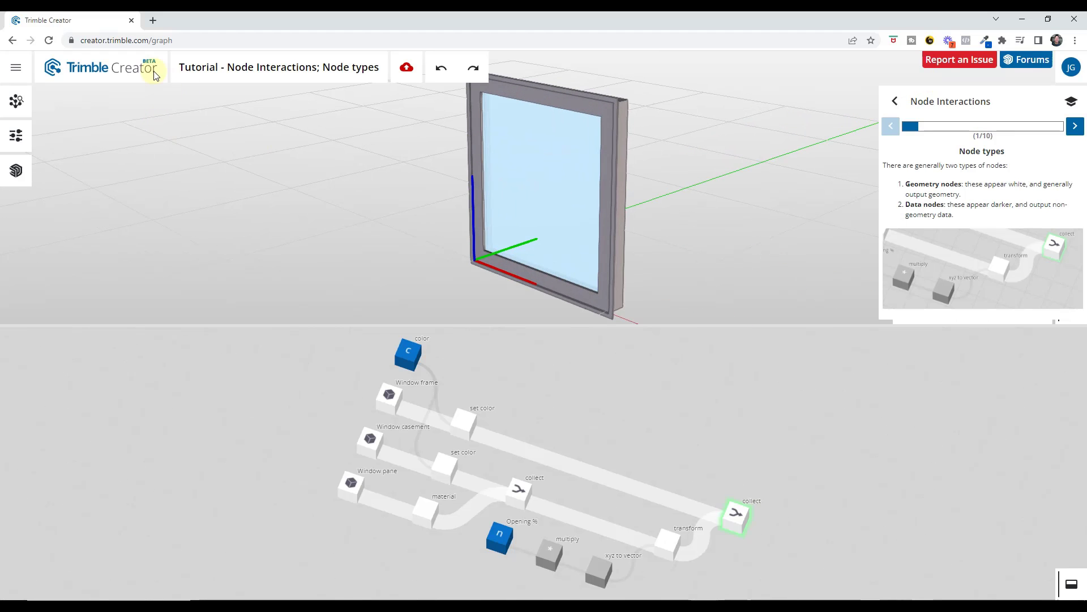
left_click(895, 101)
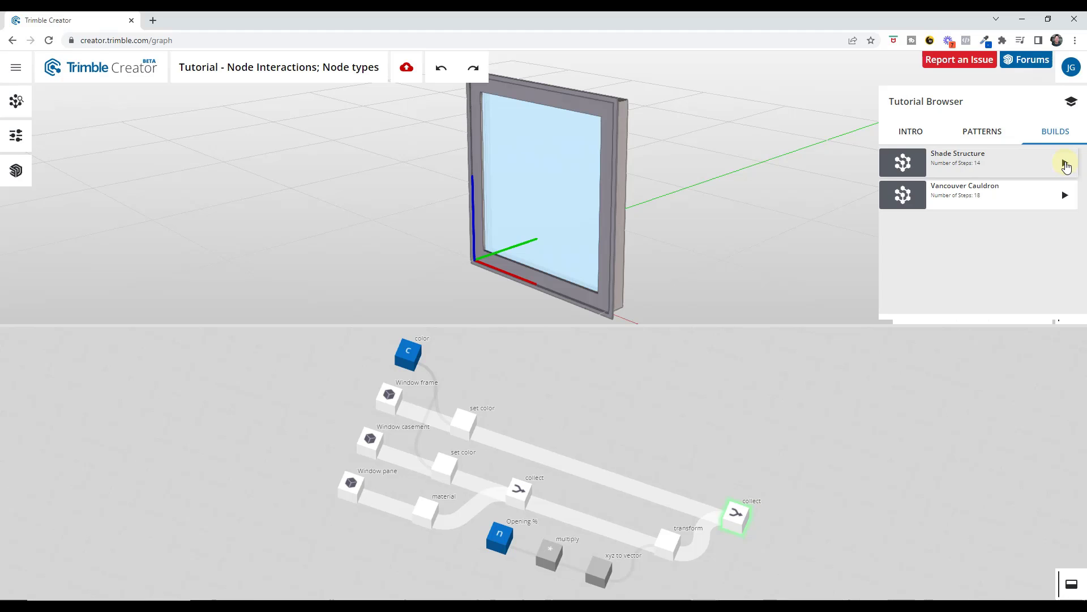
left_click(1065, 165)
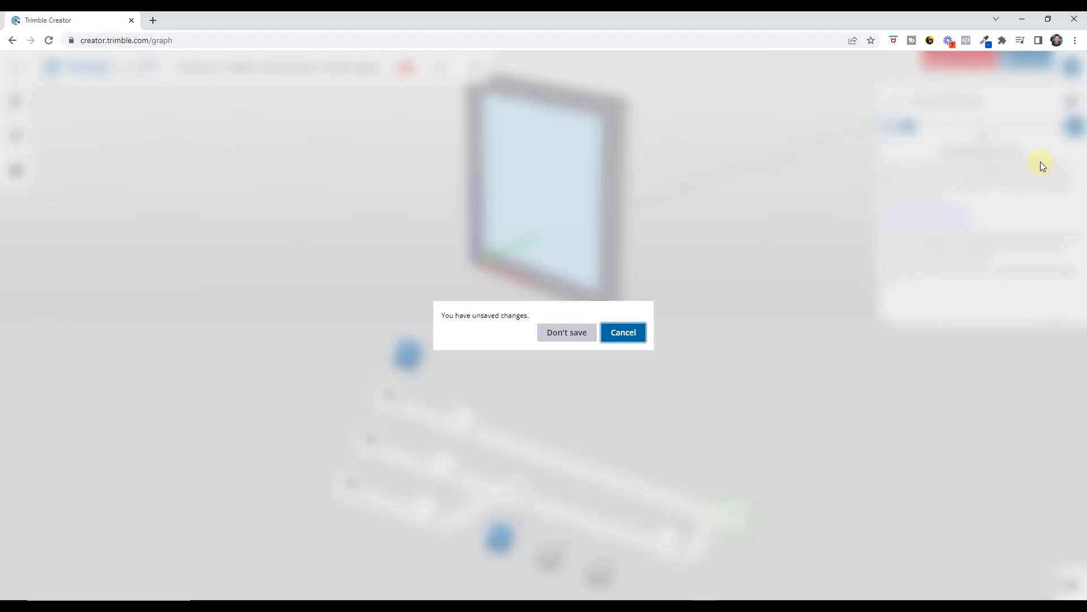
left_click(578, 335)
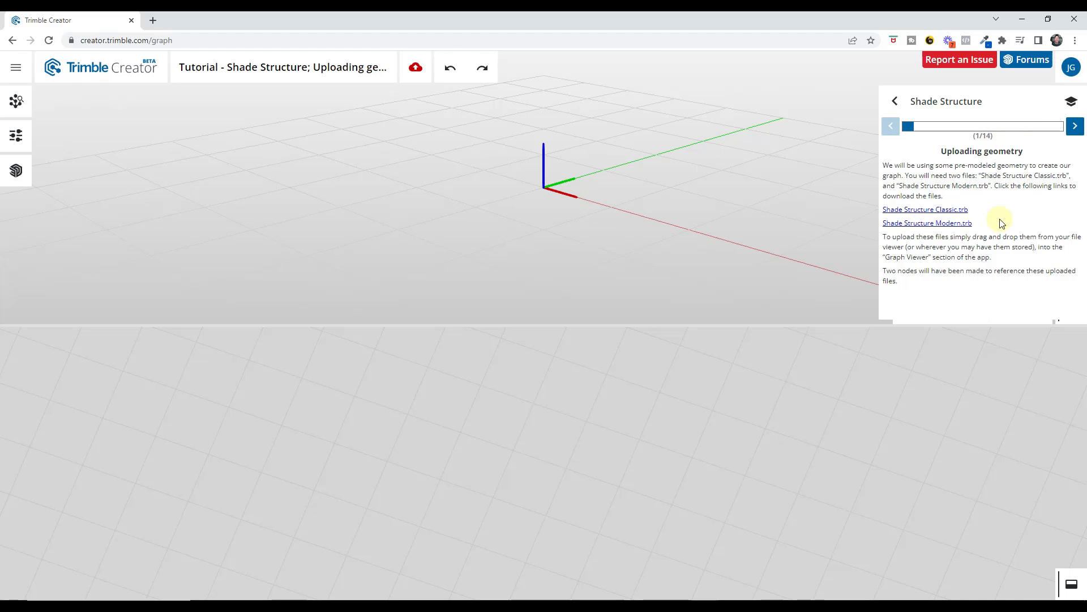
- Advance to the Switch node page of the Shade Structure tutorial without saving, and look over its classic and modern geometry nodes
left_click(1073, 127)
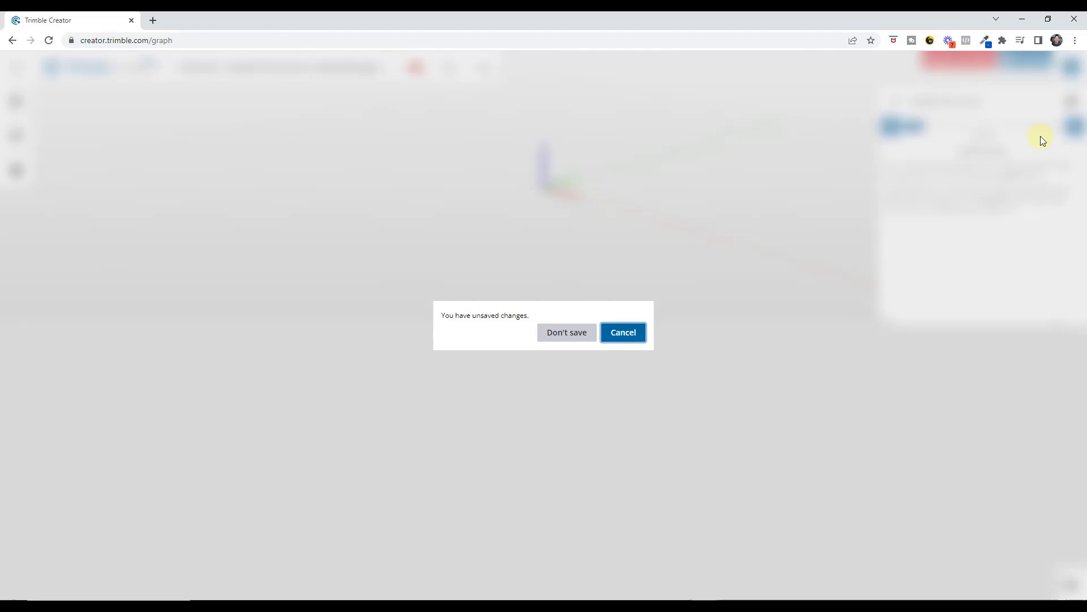
left_click(564, 338)
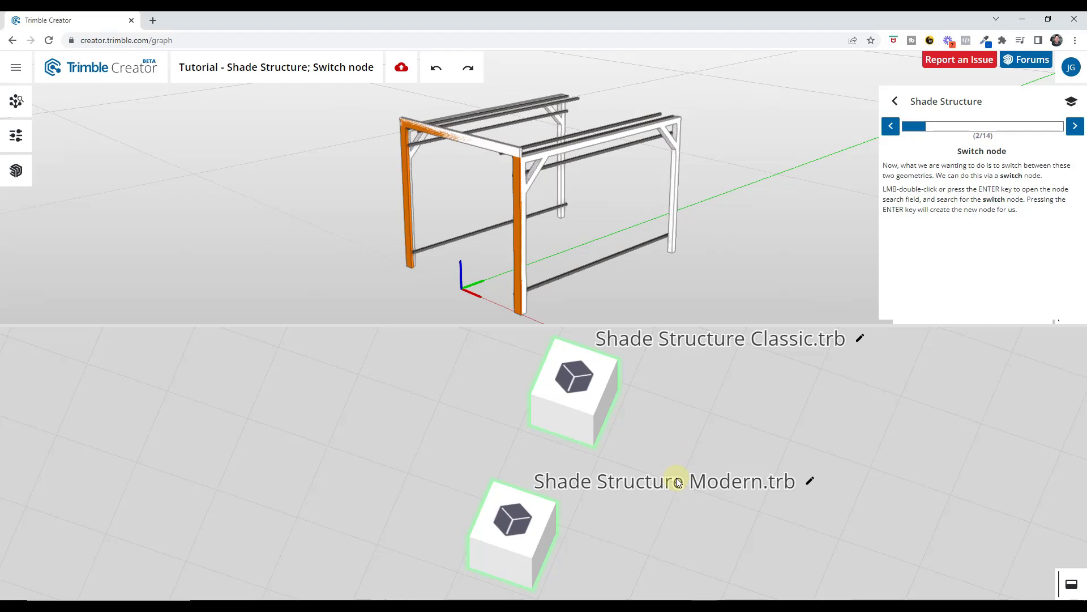
mouse_move(599, 423)
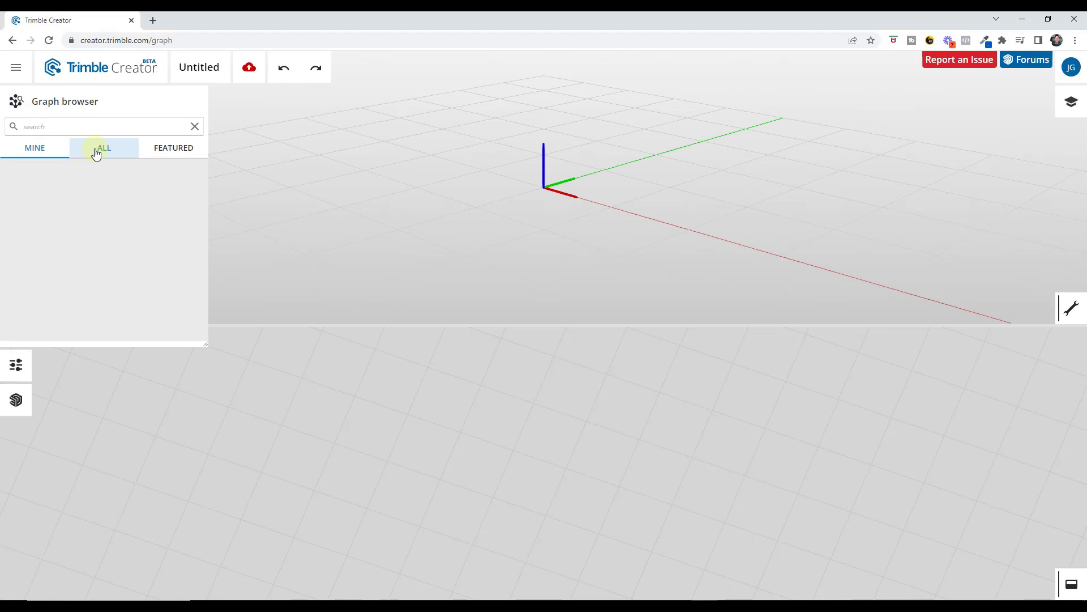
- Search all graphs for "canopy" and open the Canopy graph dated 22/09/2022, 07:21 pm
left_click(100, 152)
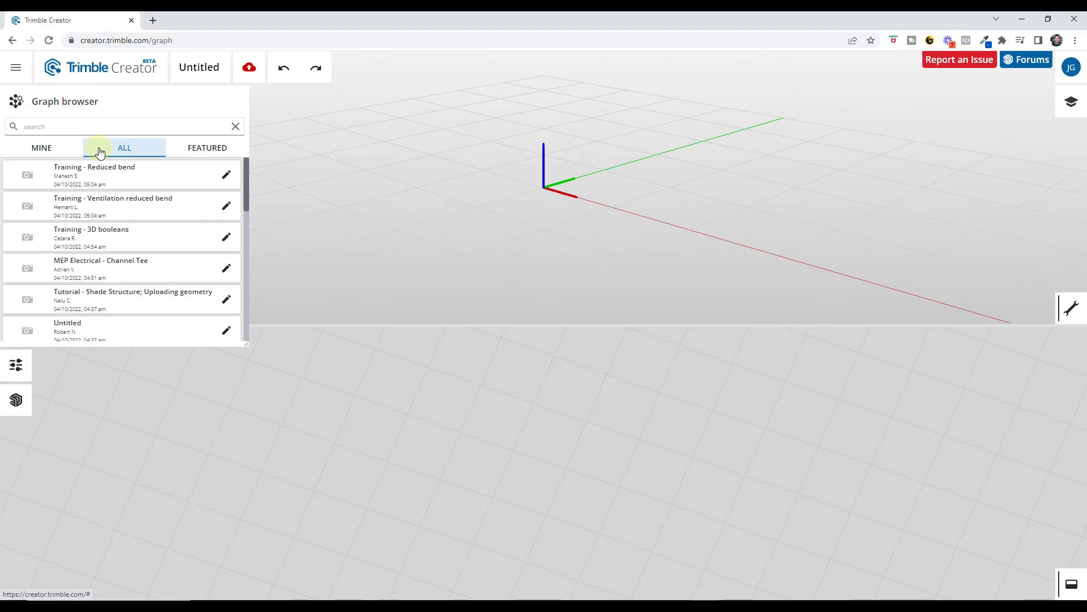
left_click(106, 126)
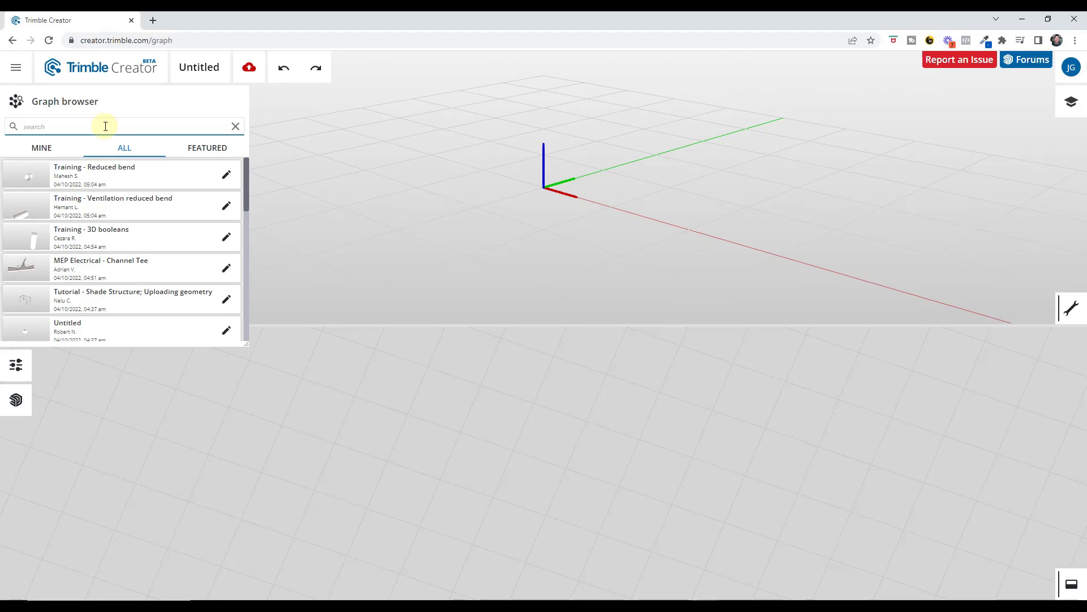
type("canopy")
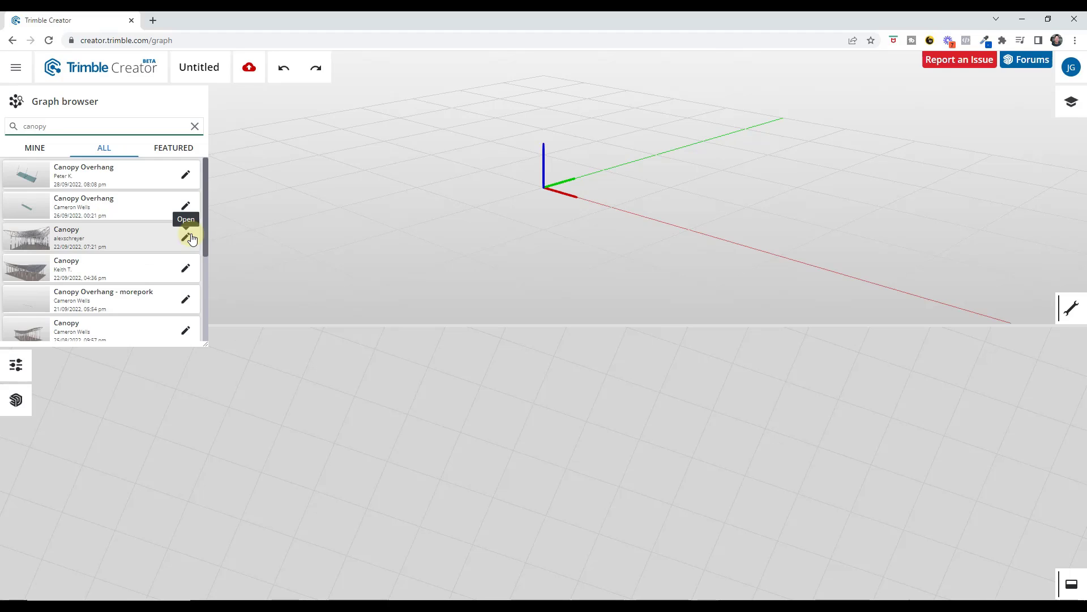
left_click(187, 237)
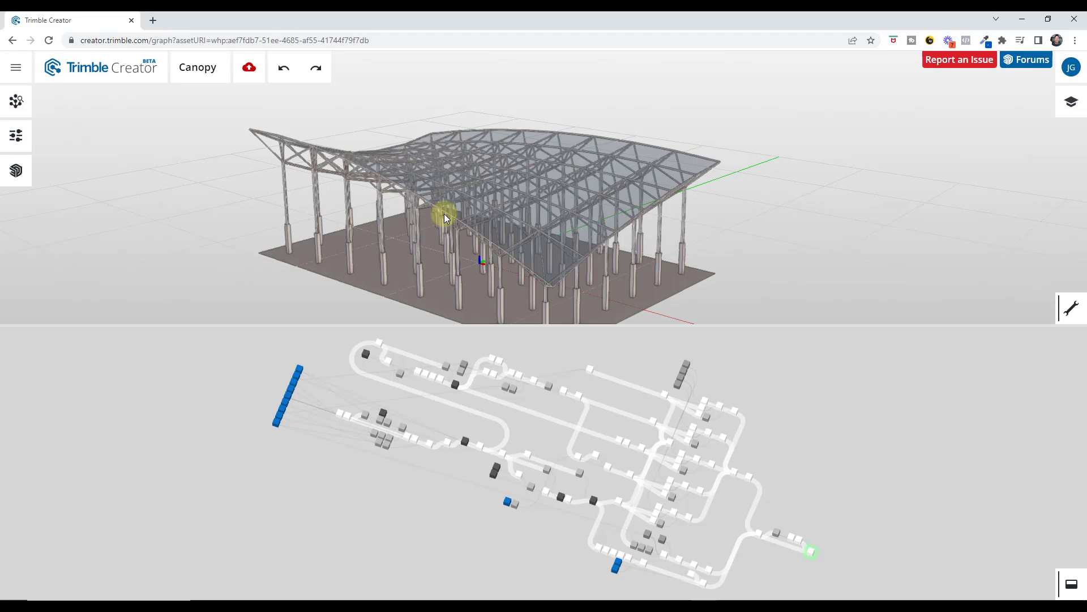
- Set the canopy's ribs x to 6, reduce its width, and set its length to 32405 mm
left_click(16, 136)
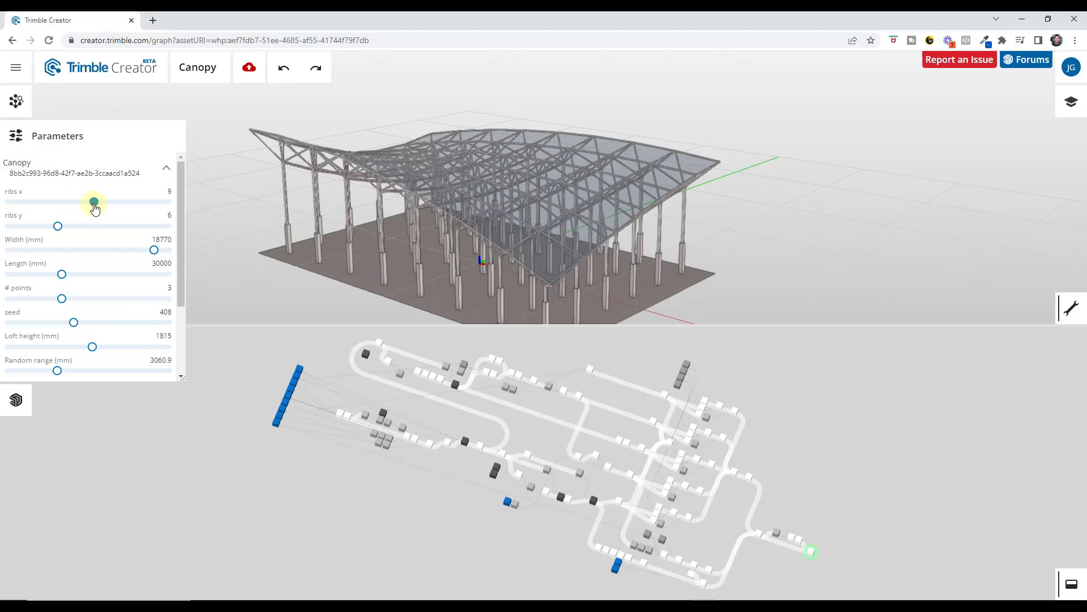
left_click_drag(99, 208, 59, 227)
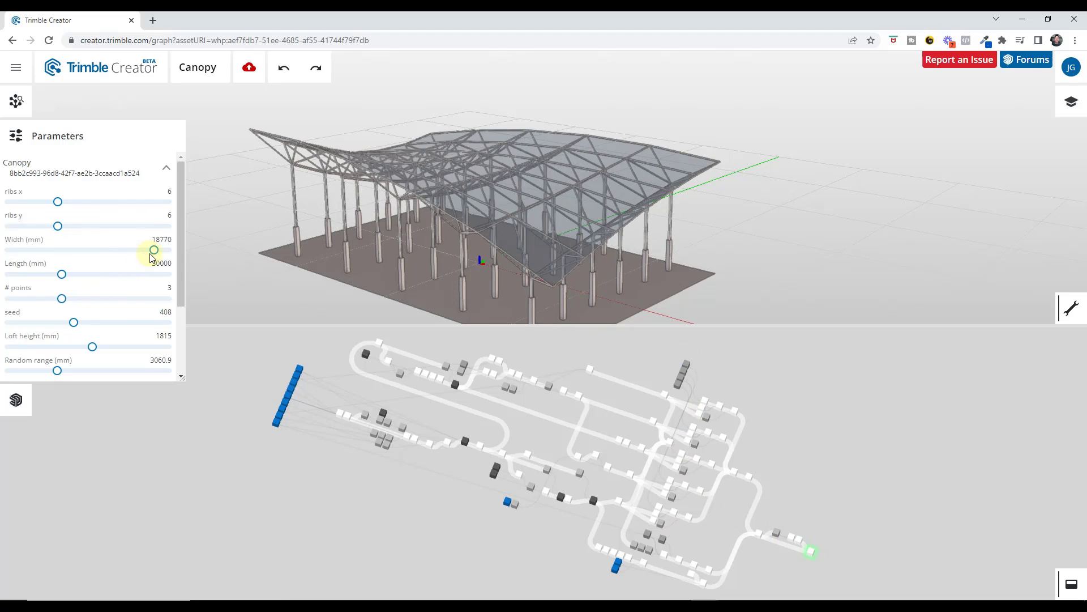
left_click_drag(152, 257, 128, 256)
mouse_move(63, 280)
left_mouse_down()
mouse_move(106, 282)
mouse_move(66, 283)
mouse_move(118, 306)
mouse_move(157, 306)
mouse_move(54, 316)
mouse_move(138, 323)
mouse_move(37, 325)
mouse_move(166, 331)
mouse_move(73, 330)
left_mouse_up()
scroll(120, 307, "down", 2)
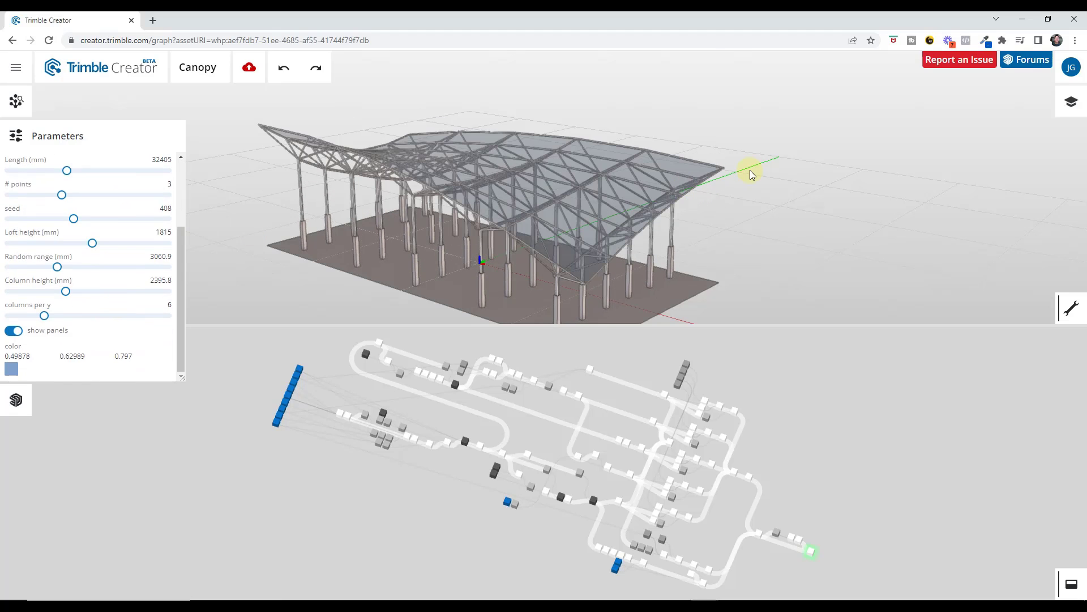
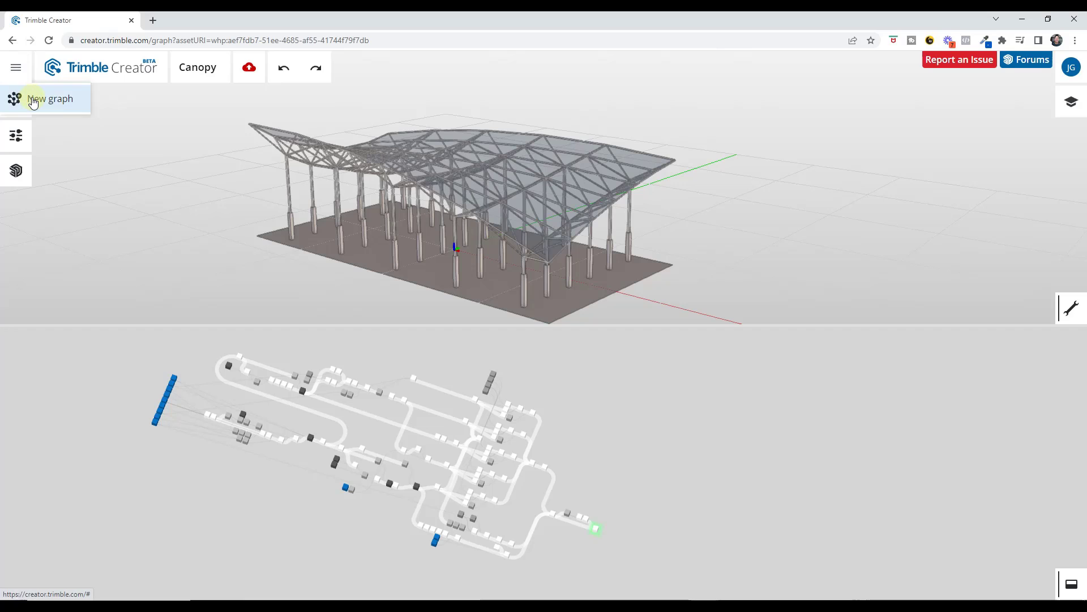
- Start a new empty graph without saving the changes to the Canopy graph
left_click(36, 100)
left_click(564, 334)
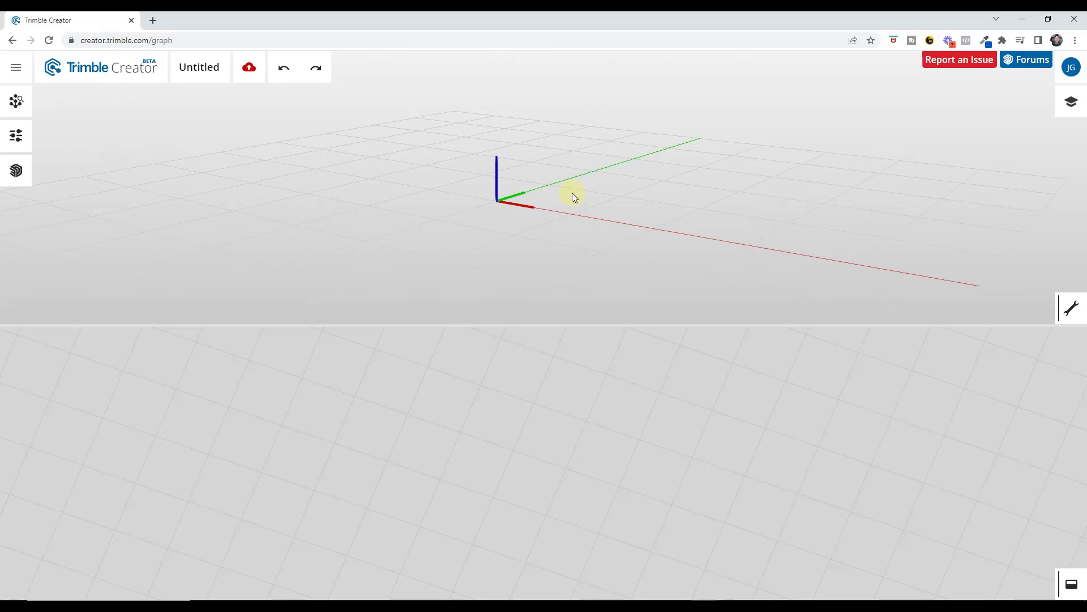
- Examine the axes and grid of the empty 3D viewer from different distances and angles
scroll(538, 193, "down", 1)
scroll(470, 195, "up", 2)
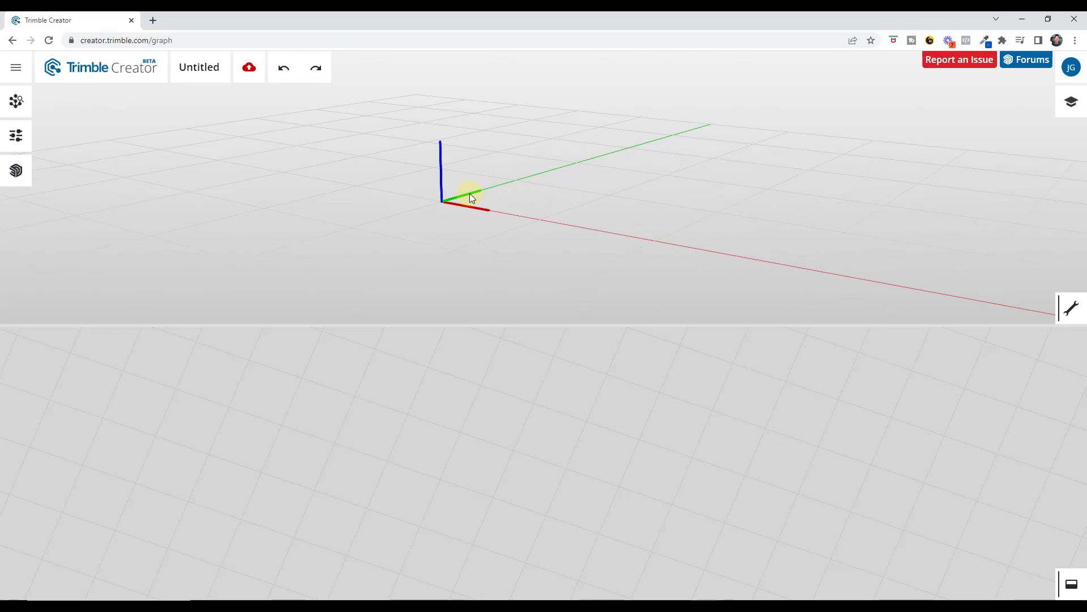
scroll(477, 197, "down", 3)
mouse_move(477, 197)
middle_mouse_down()
mouse_move(461, 185)
mouse_move(517, 209)
mouse_move(497, 204)
mouse_move(512, 197)
mouse_move(493, 209)
mouse_move(495, 195)
middle_mouse_up()
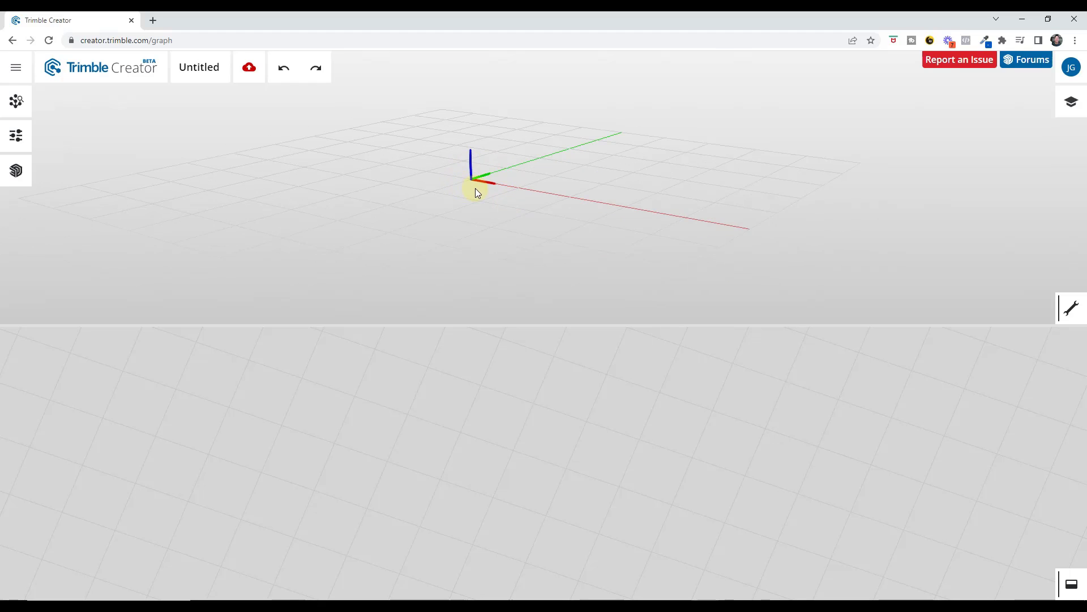
scroll(476, 172, "up", 2)
scroll(475, 172, "down", 3)
middle_click_drag(474, 175, 512, 235)
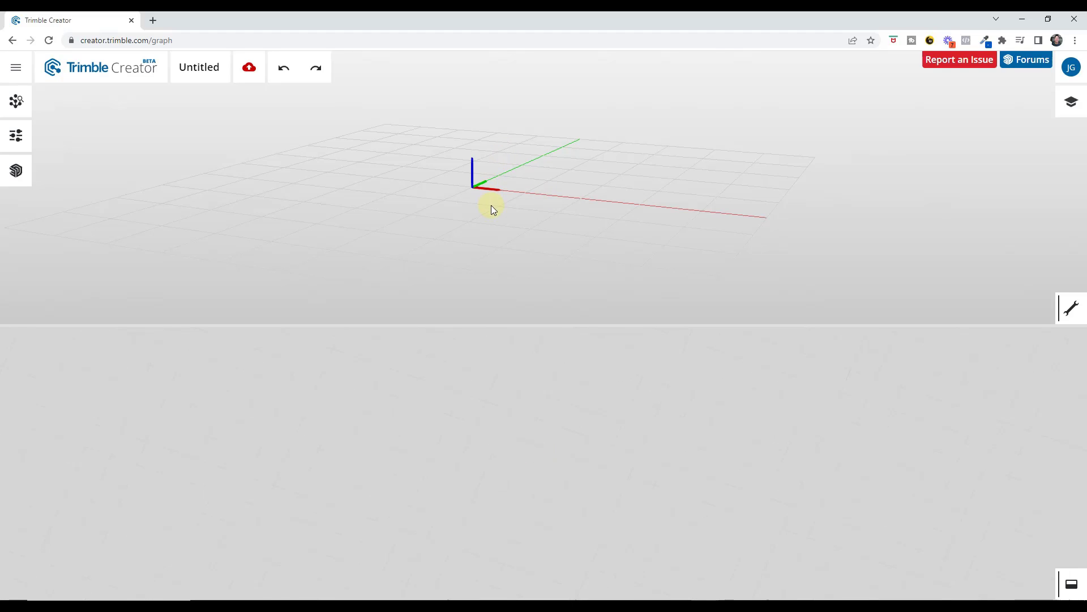
- Look through the available node categories and create a box geometry node in the graph
right_click(426, 420)
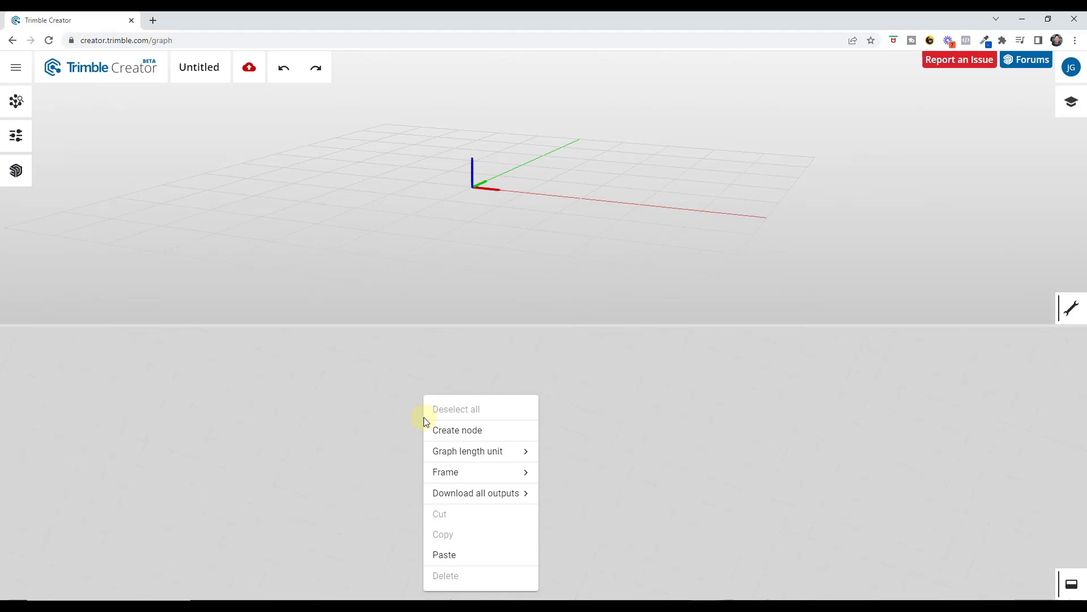
left_click(460, 434)
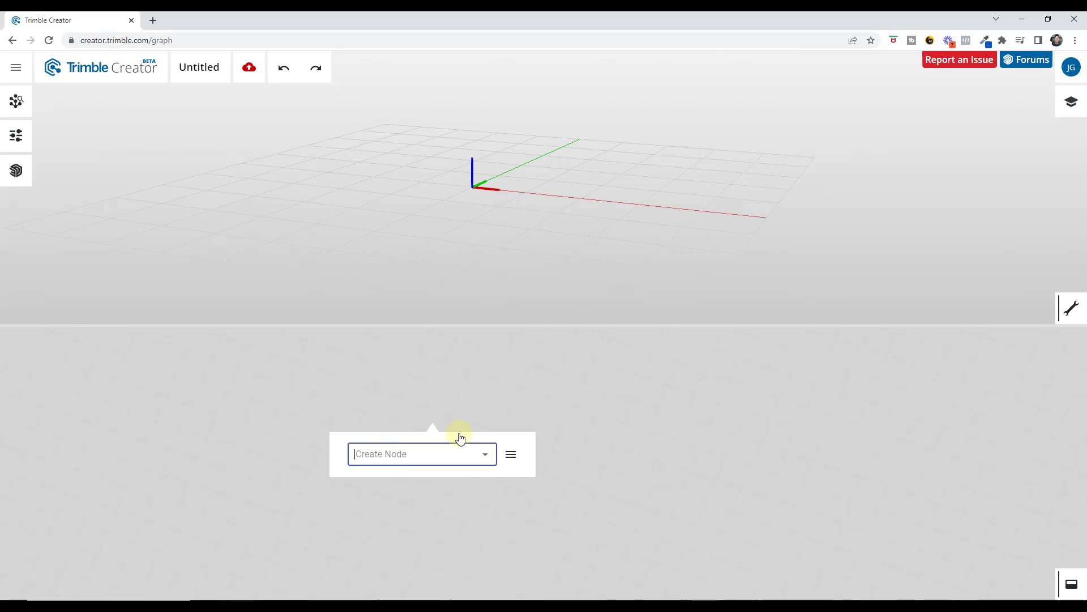
left_click(486, 460)
left_click(510, 455)
mouse_move(551, 462)
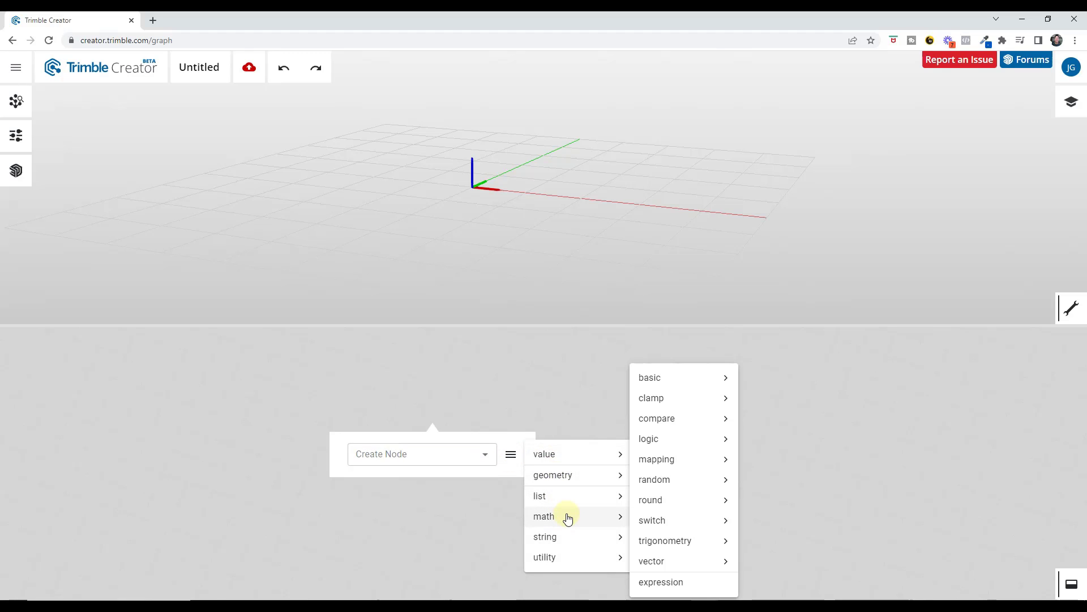
mouse_move(571, 559)
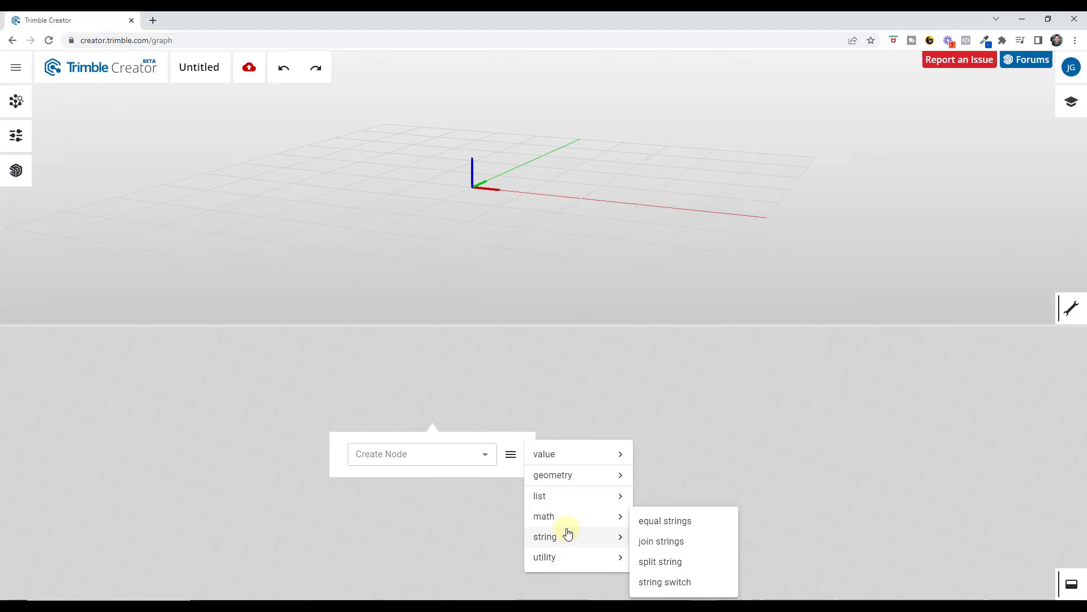
mouse_move(566, 495)
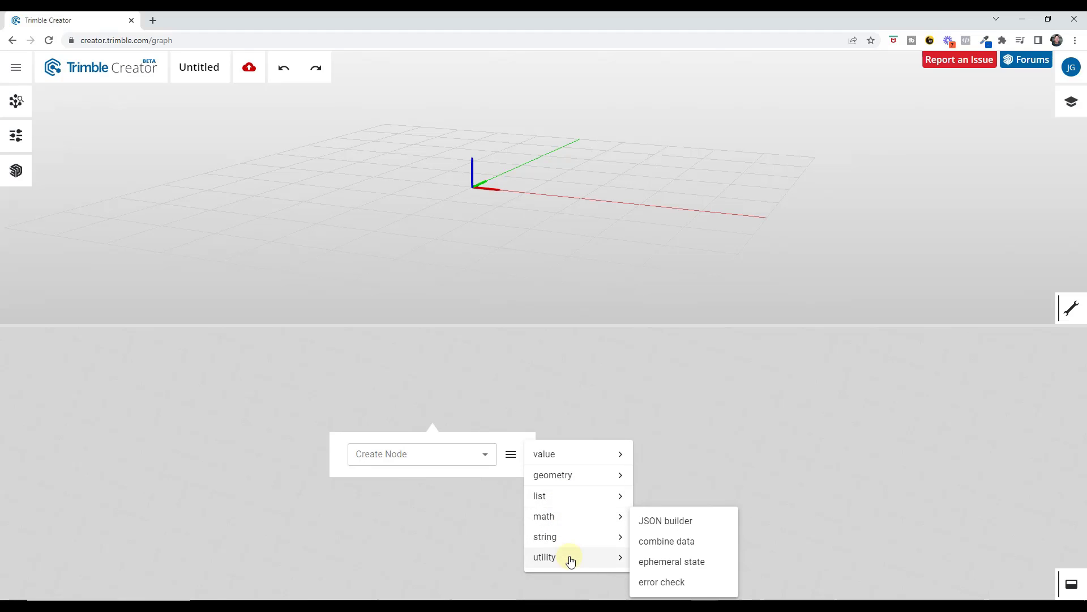
mouse_move(563, 527)
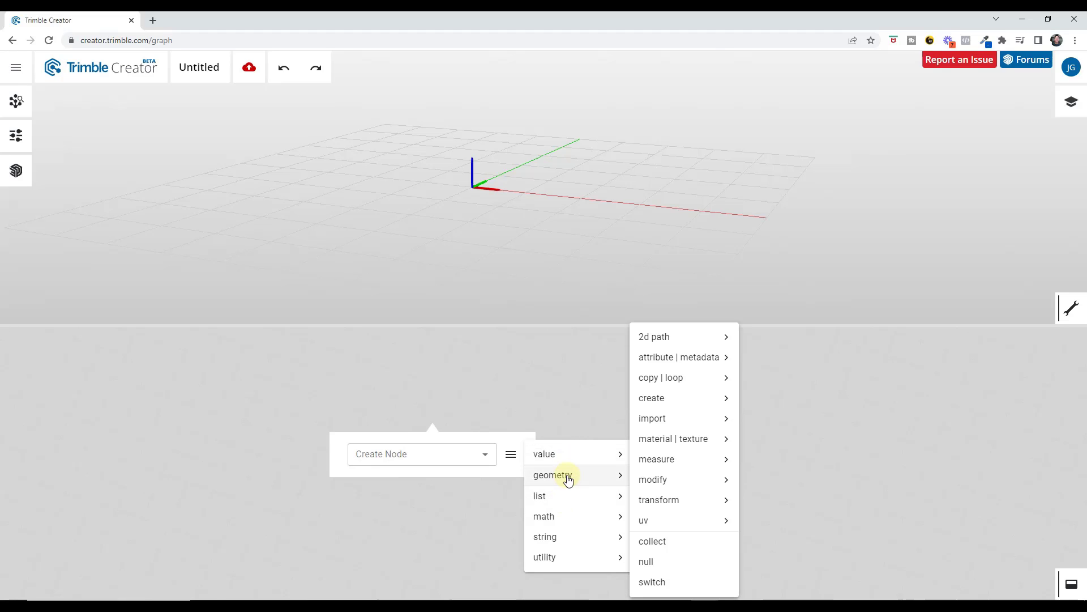
mouse_move(660, 397)
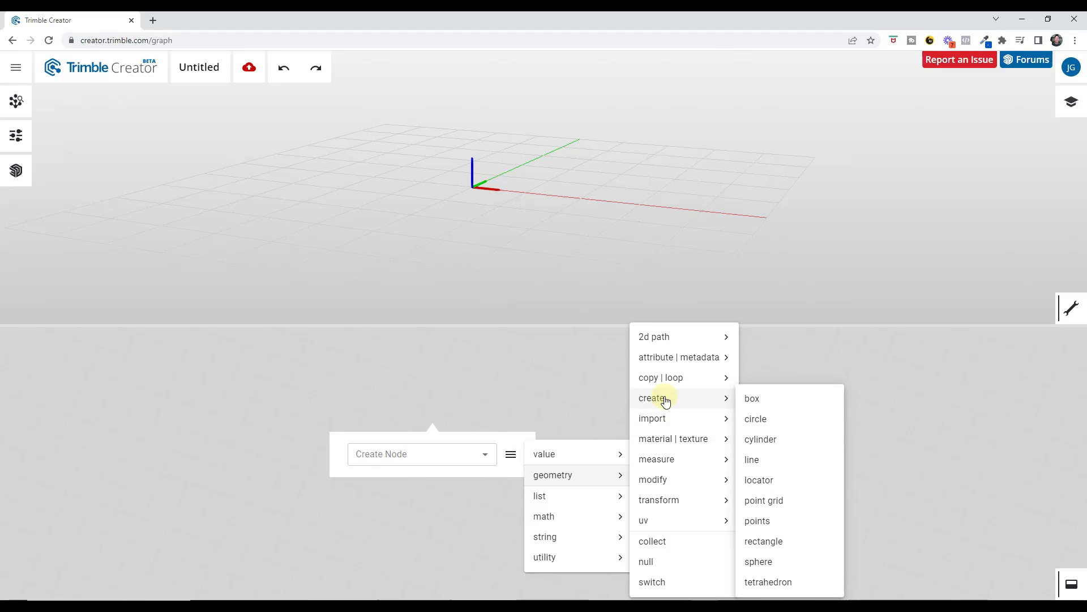
left_click(753, 399)
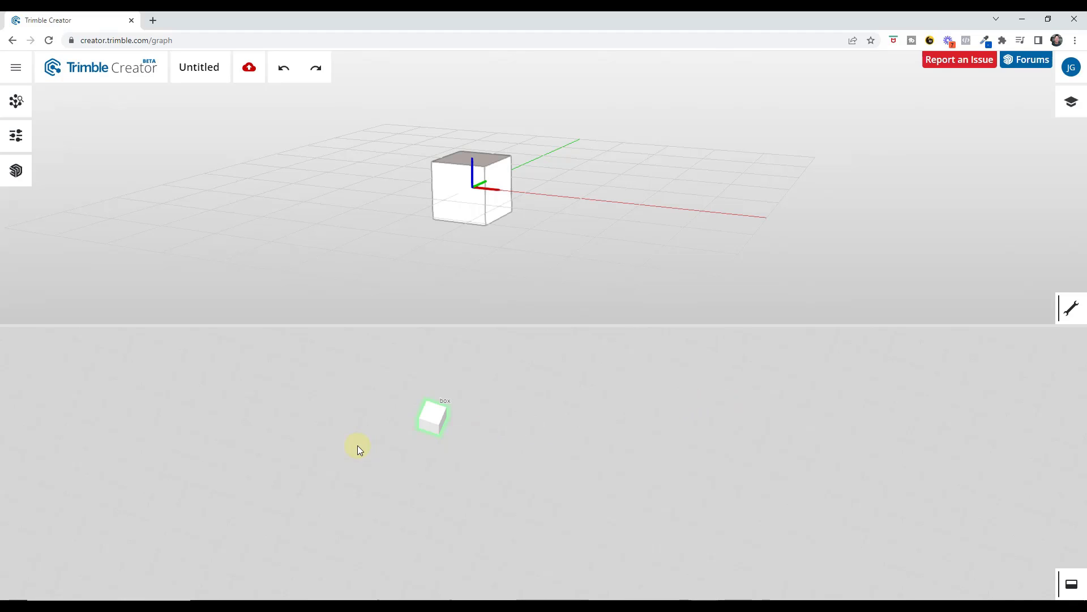
- Open the box node's input settings and check the available type options, keeping normal
scroll(391, 422, "up", 5)
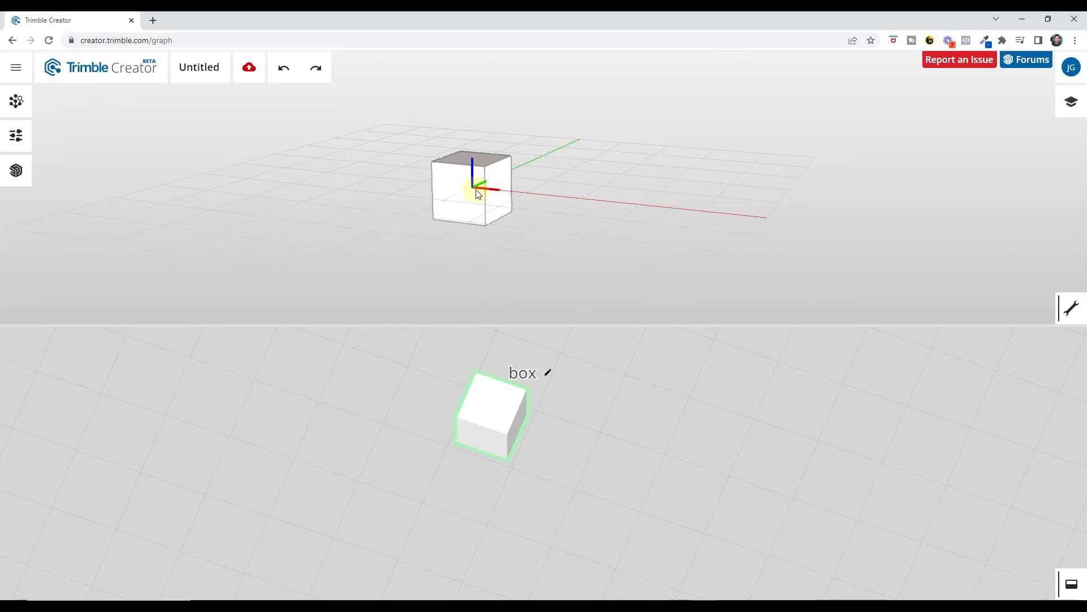
middle_click_drag(477, 194, 518, 184)
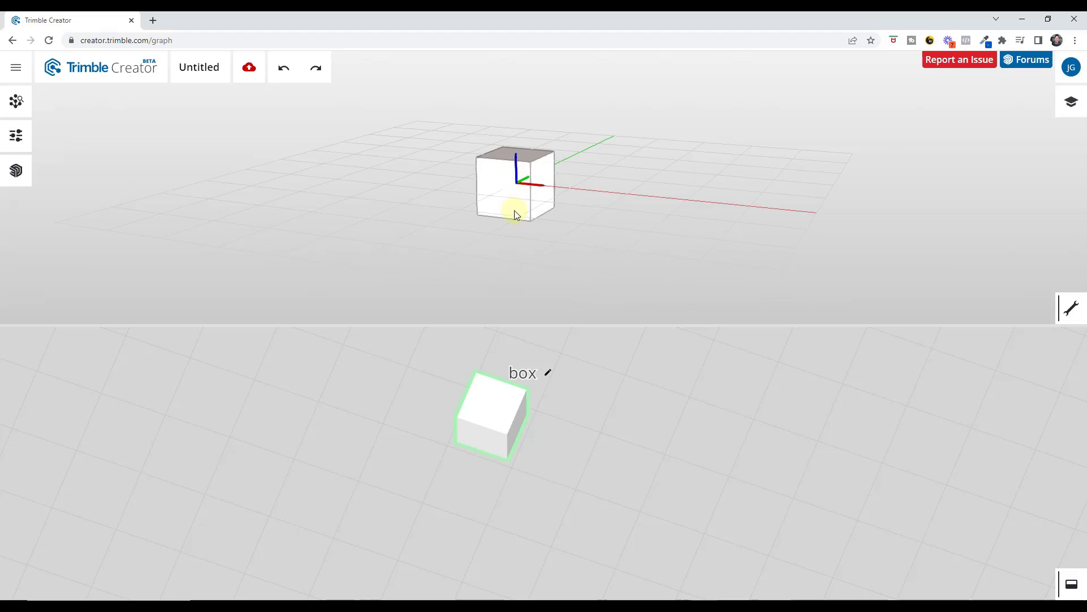
mouse_move(493, 409)
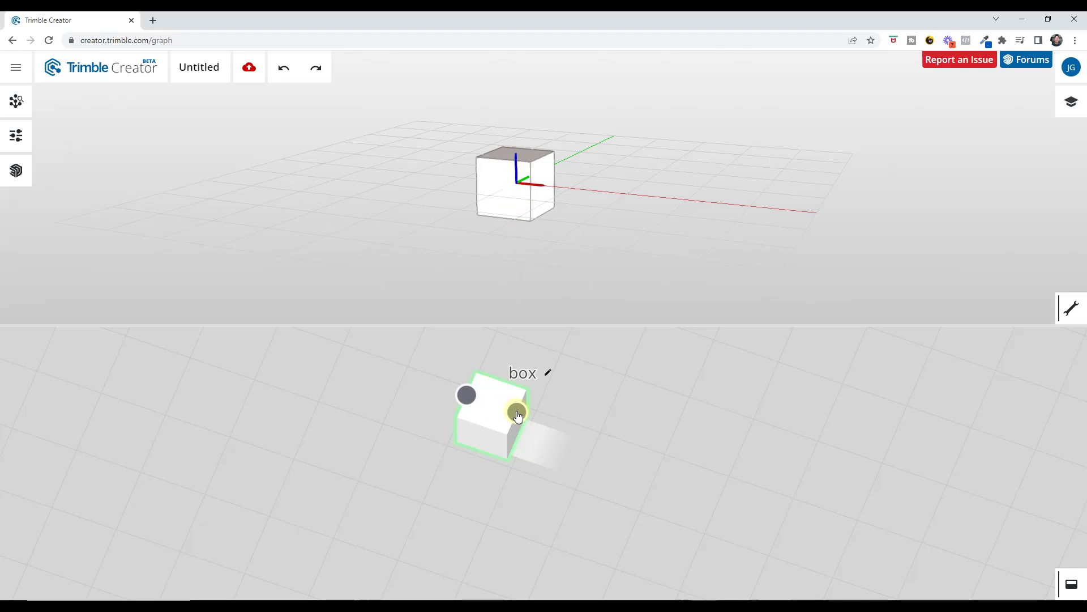
left_click(466, 395)
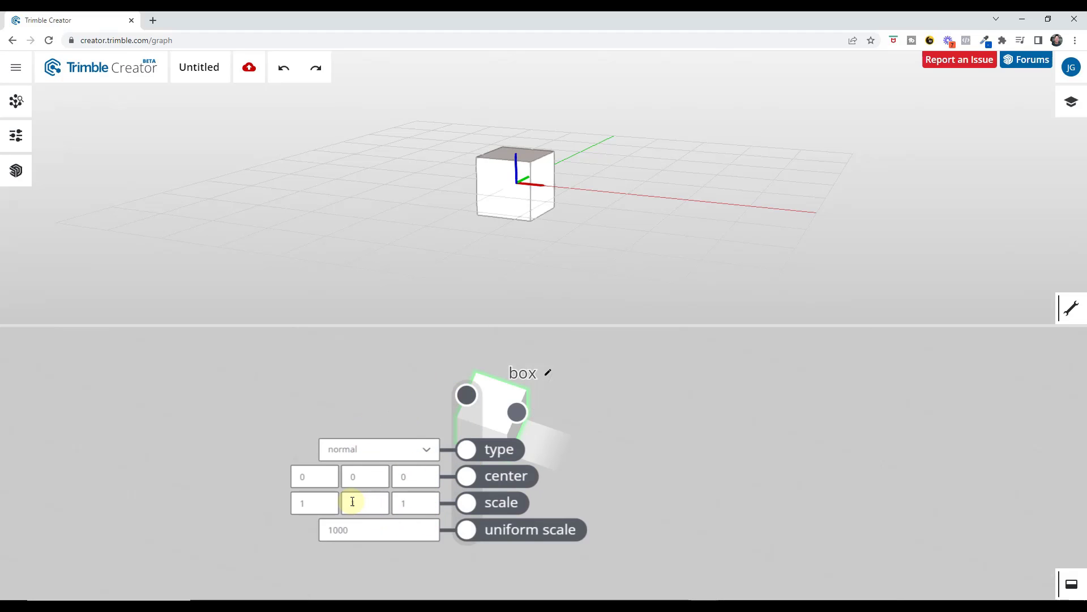
left_click(435, 451)
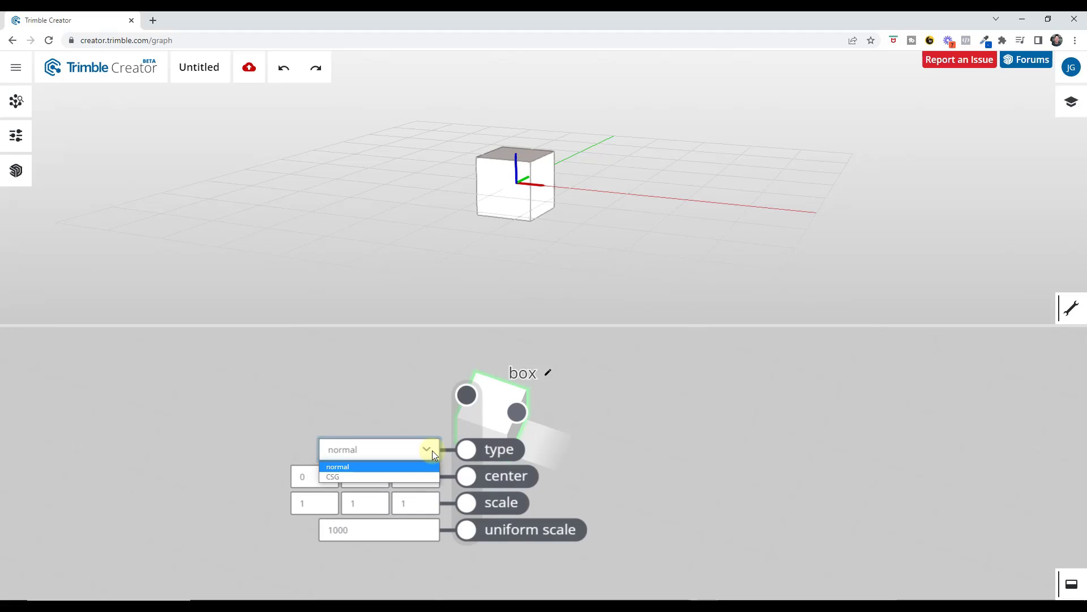
left_click(433, 450)
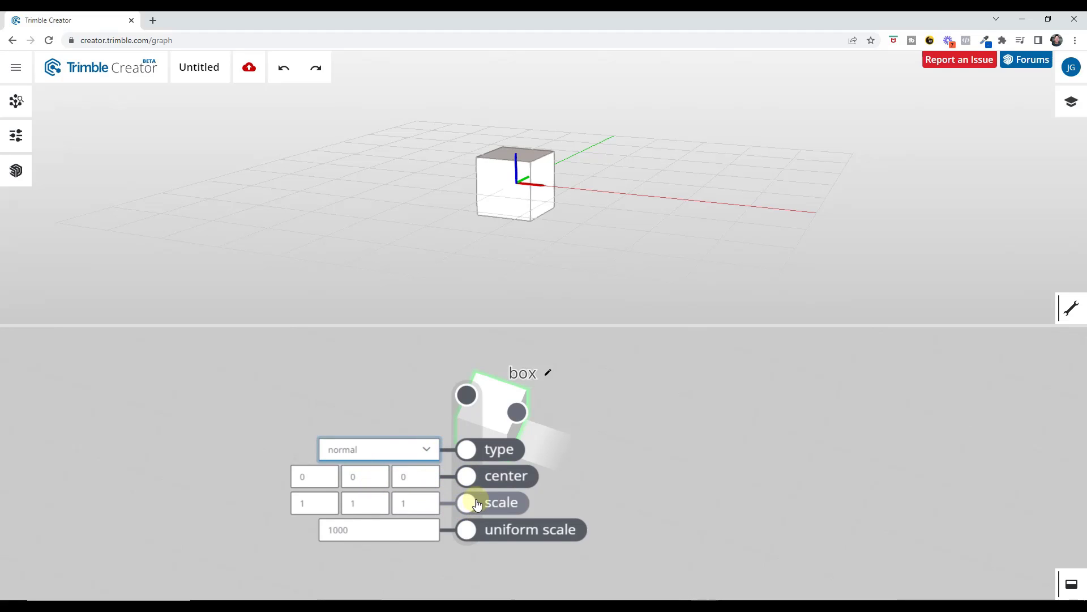
- Set the box node's scale to 2, 2, 2 and close its input settings
left_click(316, 504)
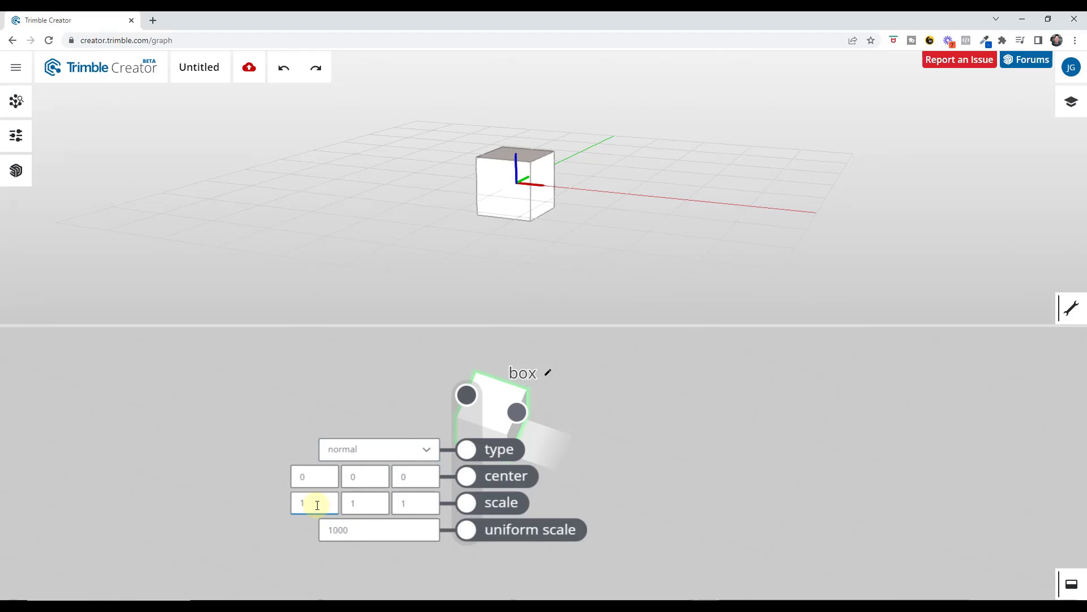
type("2")
left_click(356, 503)
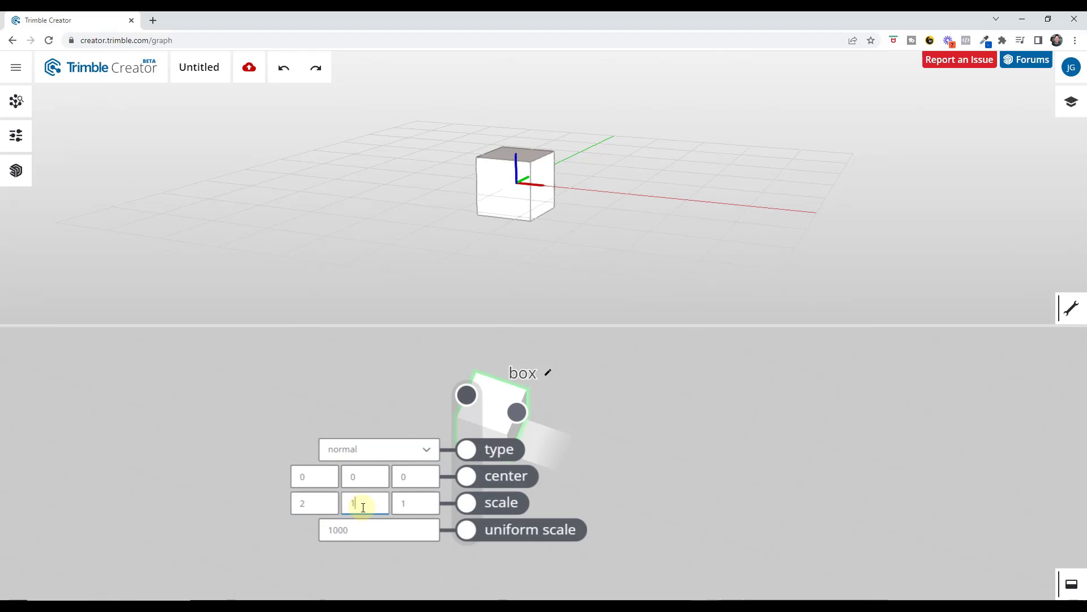
type("2")
left_click(408, 502)
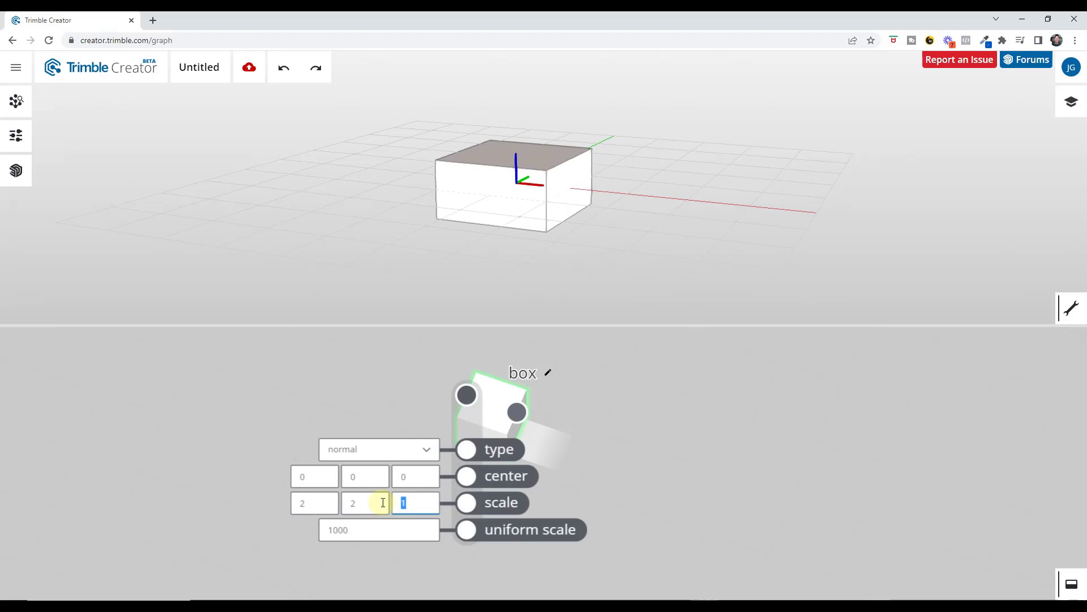
type("2")
left_click(671, 411)
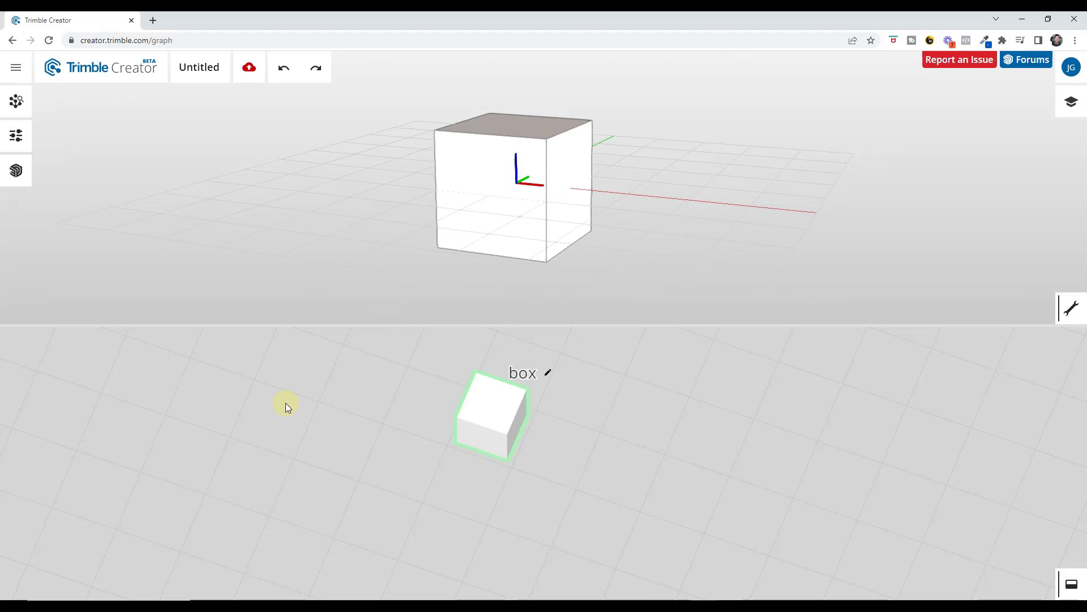
- Extend the box node's output into a new connected smart size node from the geometry transform category
scroll(306, 428, "down", 3)
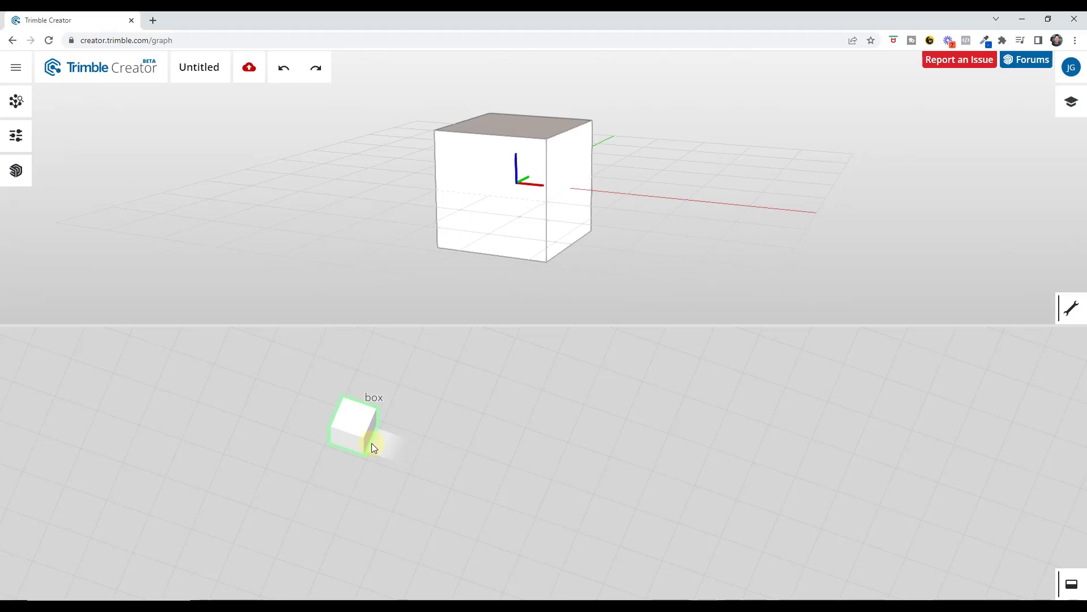
left_click_drag(371, 444, 403, 449)
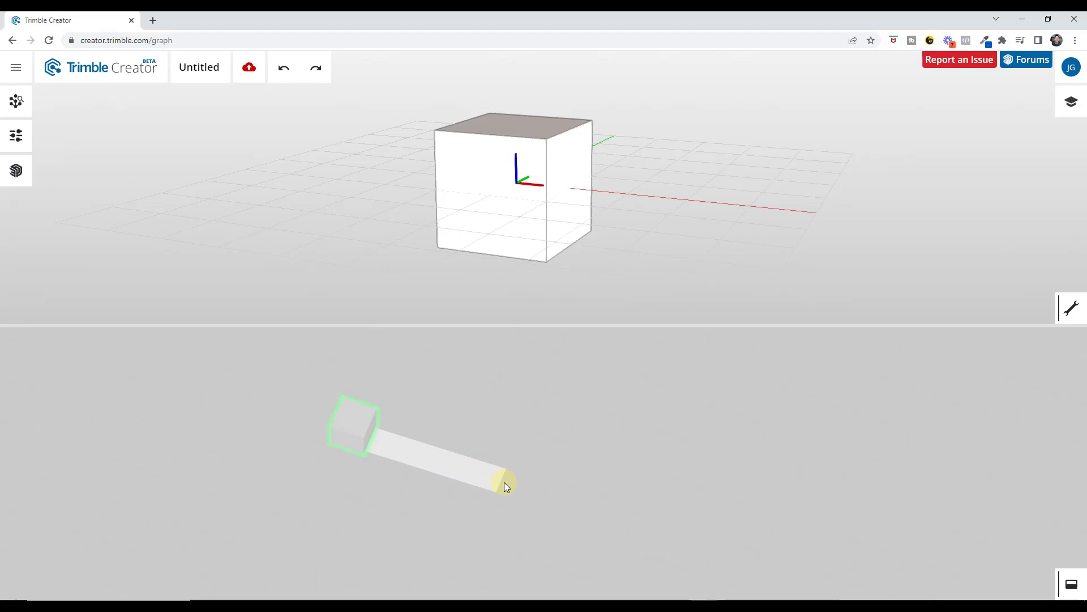
left_click_drag(504, 482, 459, 473)
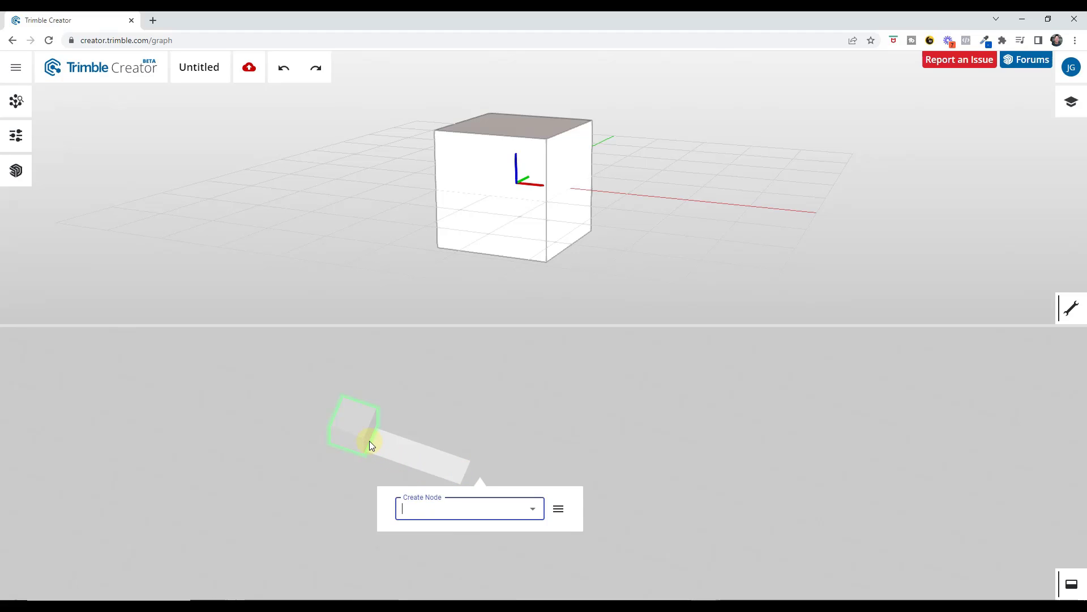
left_click(558, 509)
mouse_move(594, 498)
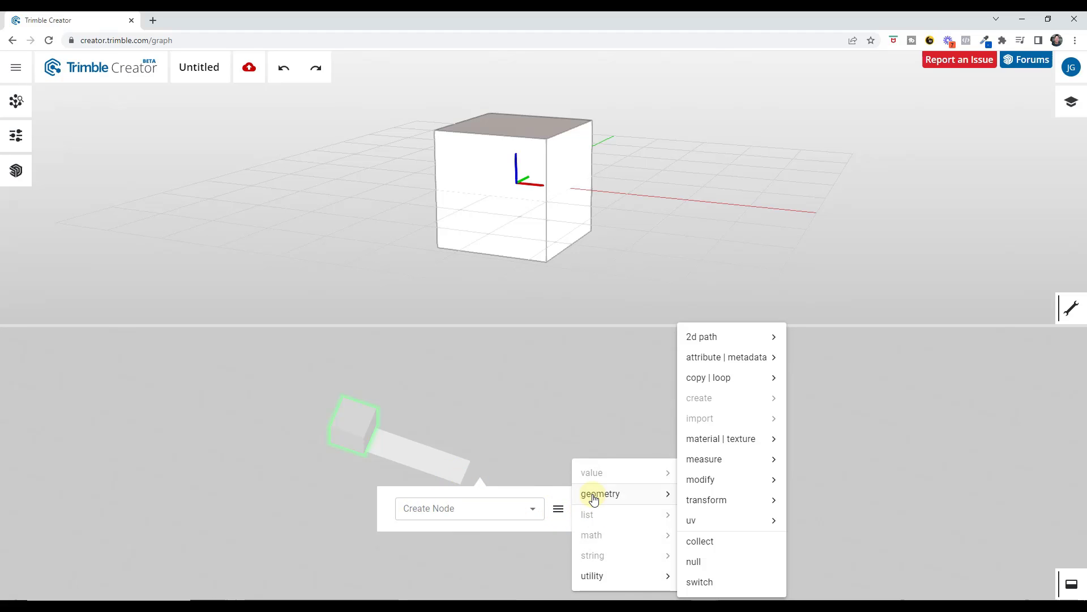
mouse_move(692, 501)
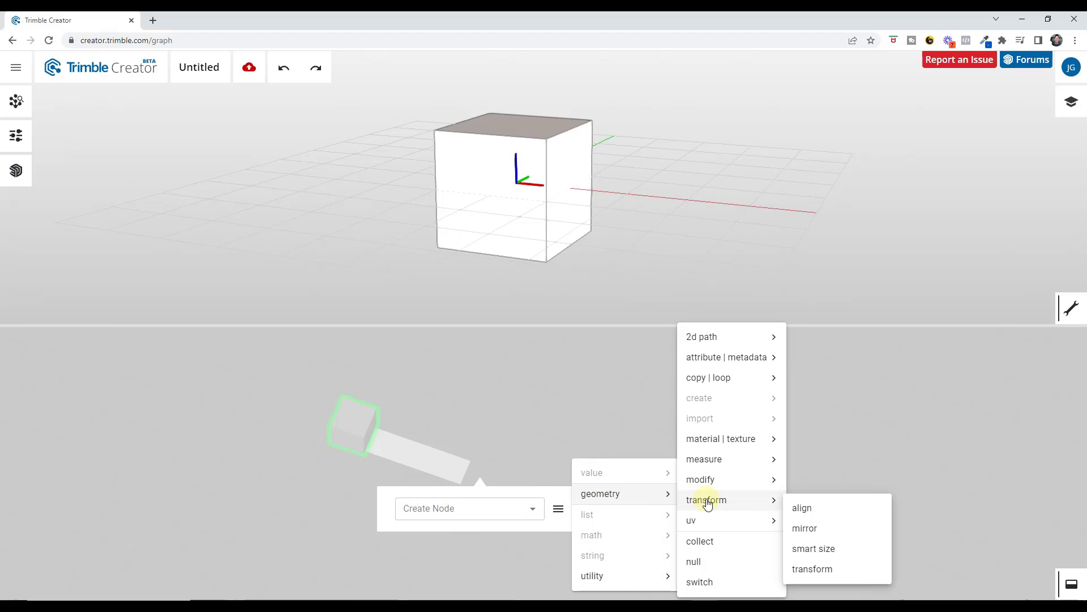
left_click(842, 551)
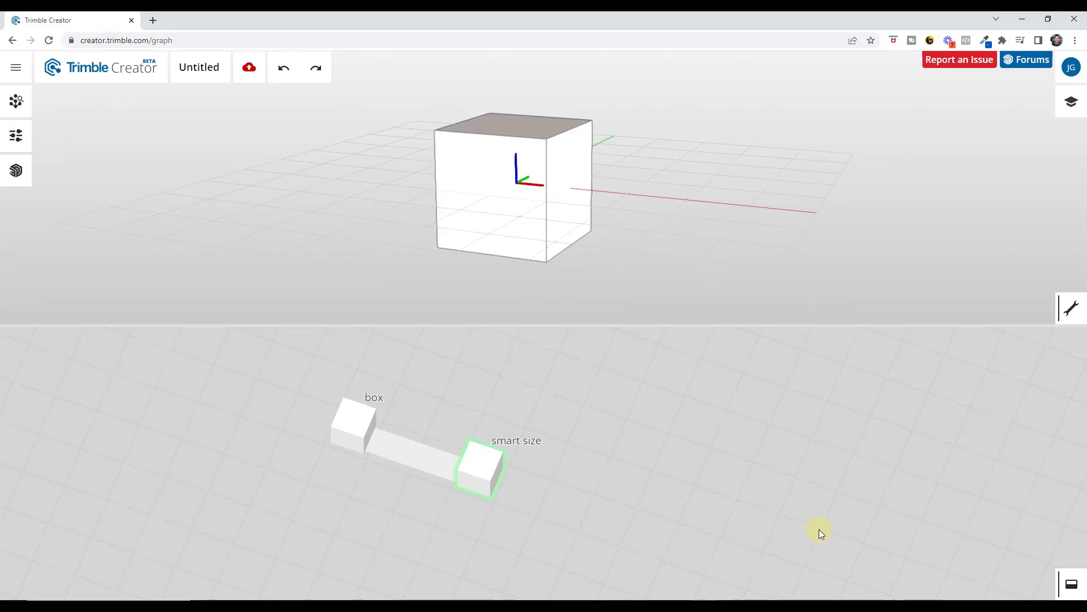
- Set the smart size node's size to 3000 along the x axis, keeping the box node selected
left_click(346, 426)
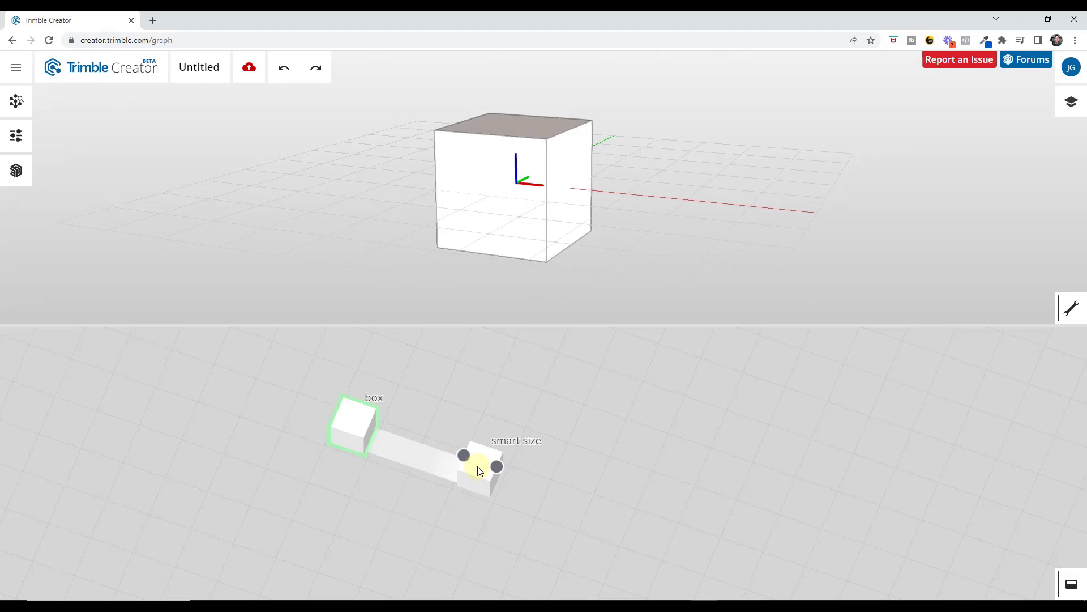
scroll(466, 459, "up", 2)
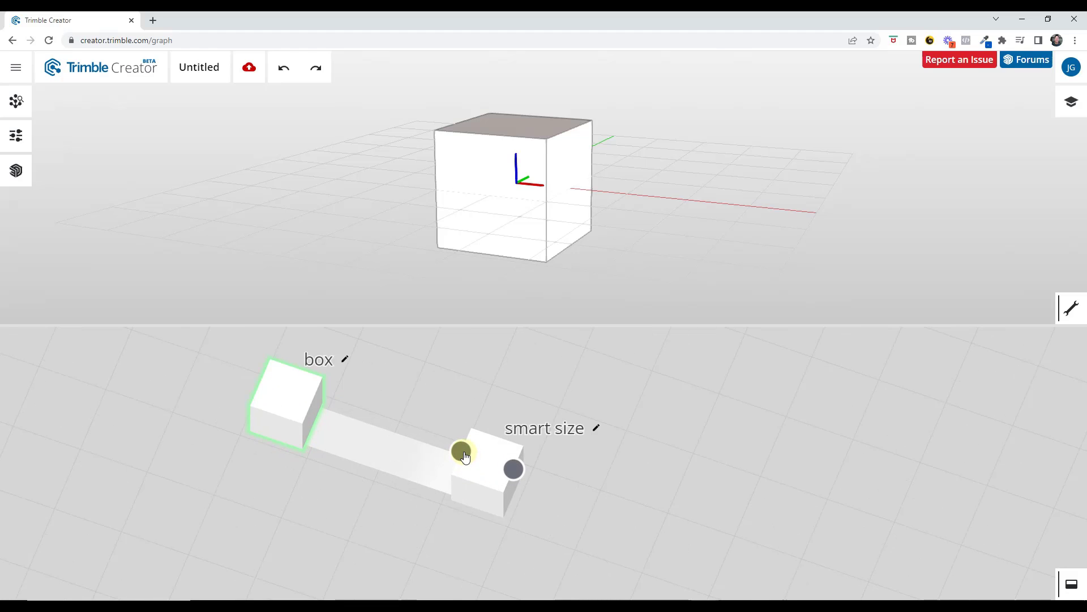
left_click(462, 452)
scroll(628, 375, "down", 2)
scroll(570, 424, "up", 2)
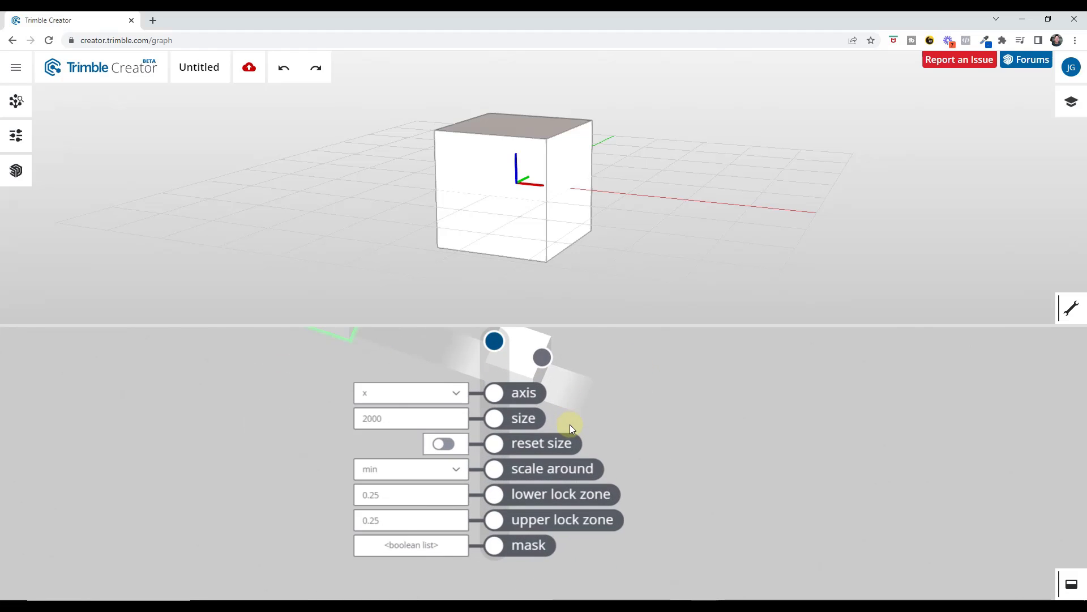
mouse_move(423, 495)
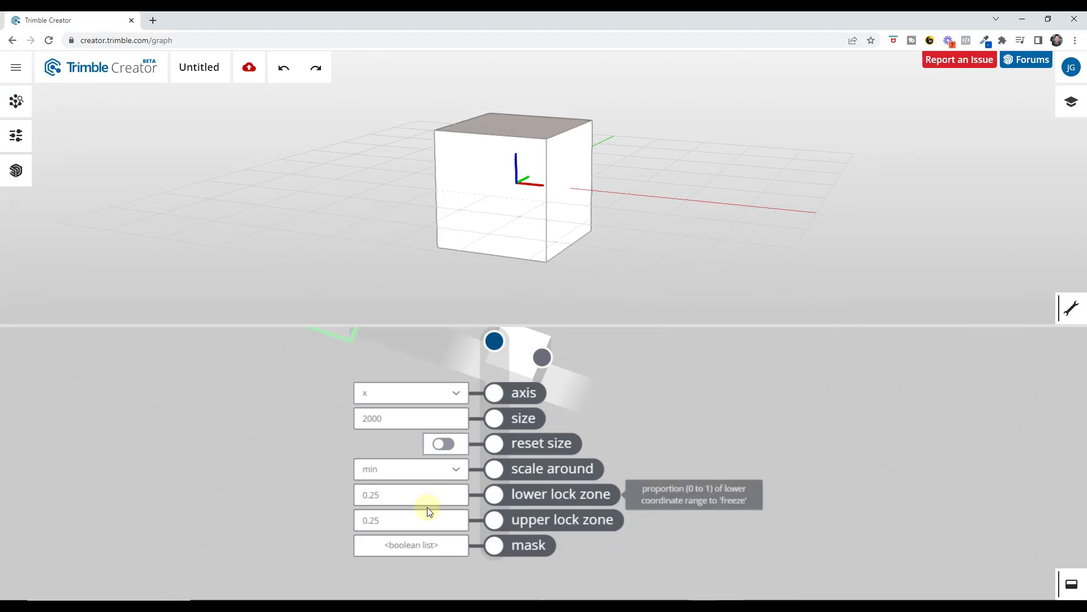
mouse_move(390, 414)
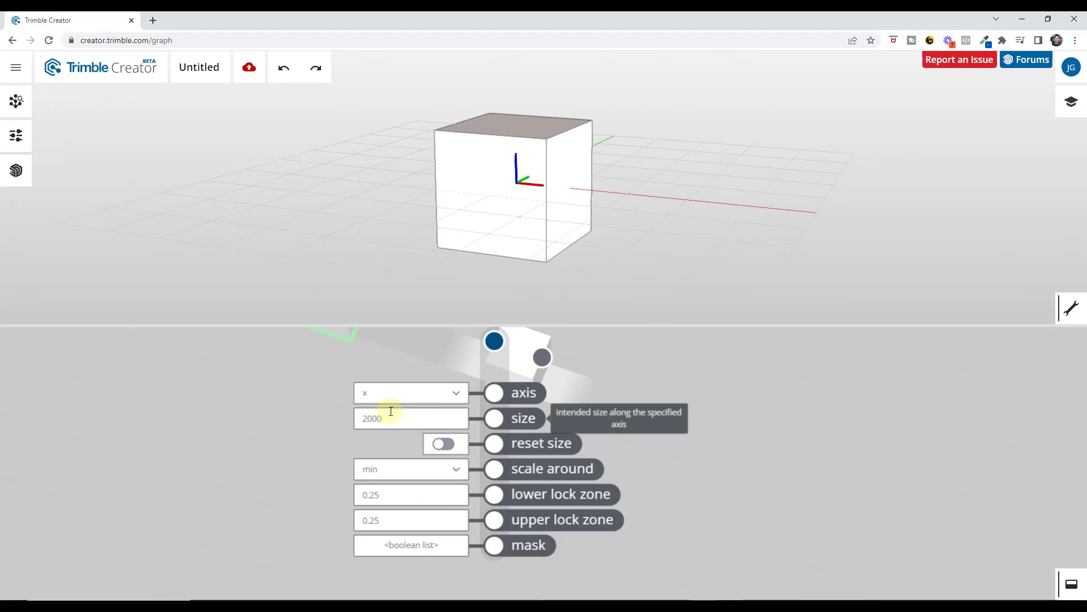
double_click(427, 420)
left_click(407, 409)
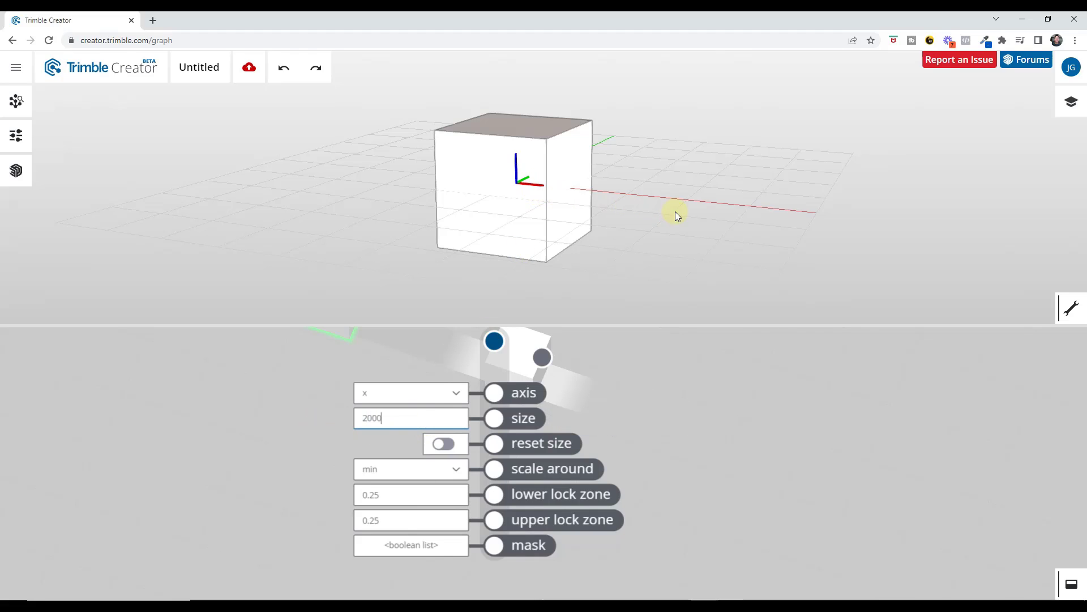
left_click_drag(356, 417, 380, 445)
scroll(545, 183, "down", 2)
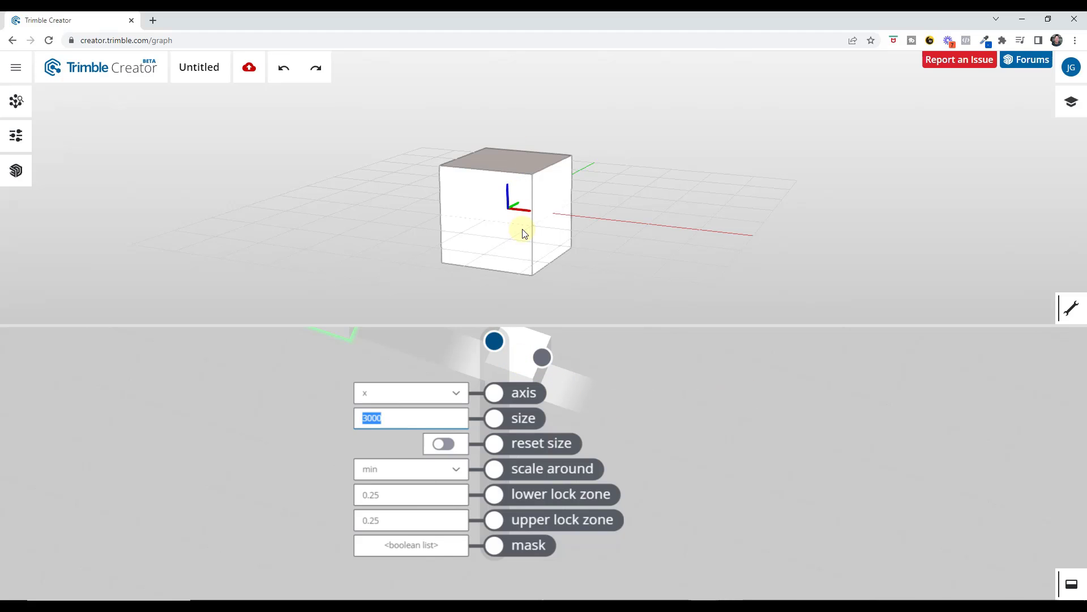
scroll(692, 413, "down", 5)
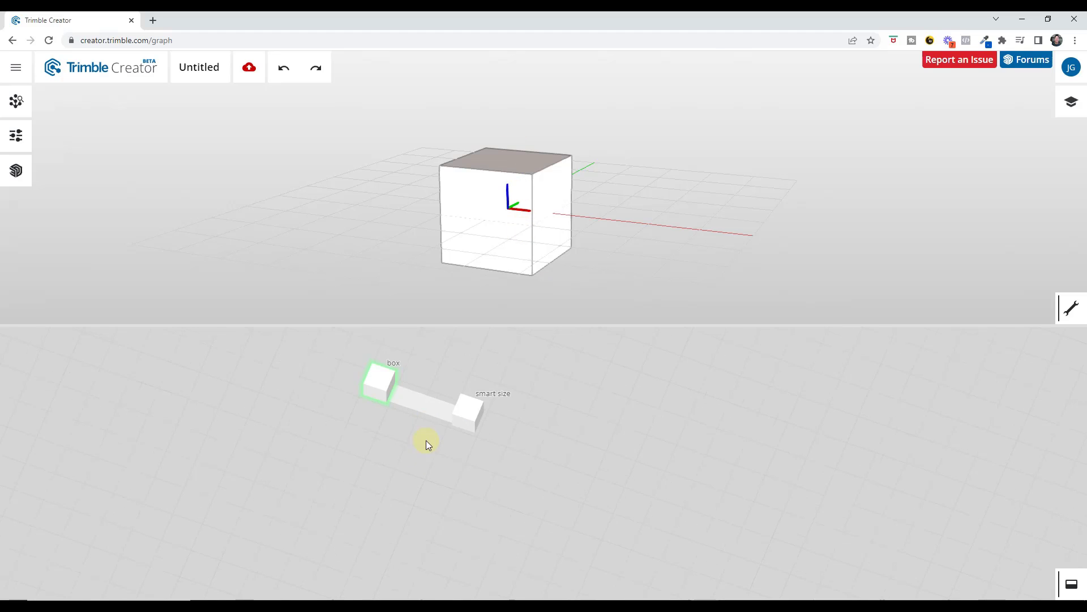
- Compare the geometry produced by the box node and the smart size node by selecting them alternately
scroll(380, 385, "up", 3)
mouse_move(381, 411)
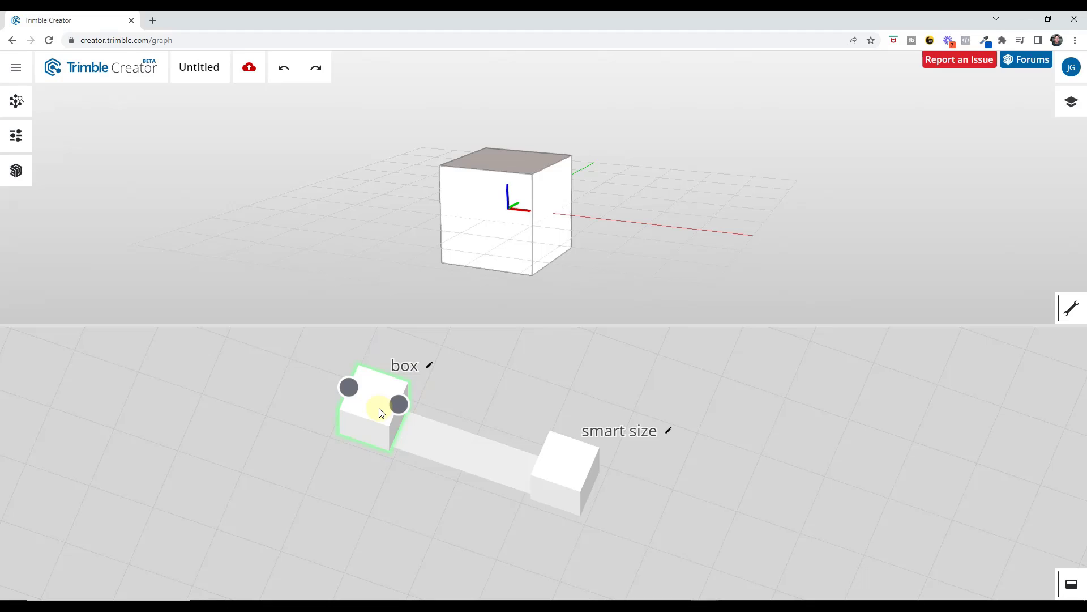
left_click(569, 475)
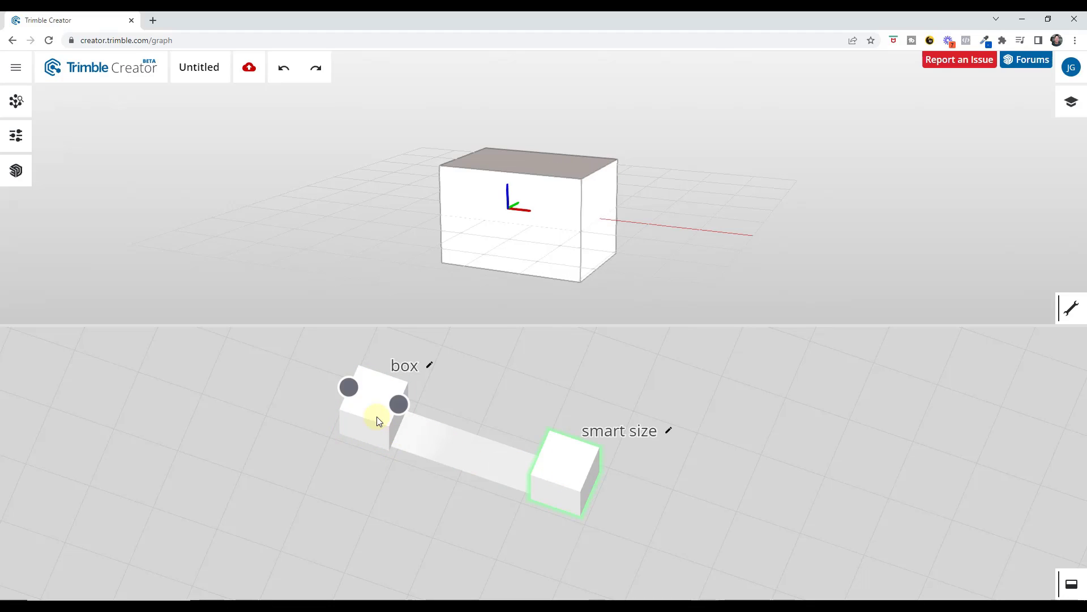
left_click(375, 414)
left_click(562, 478)
left_click(356, 389)
mouse_move(380, 406)
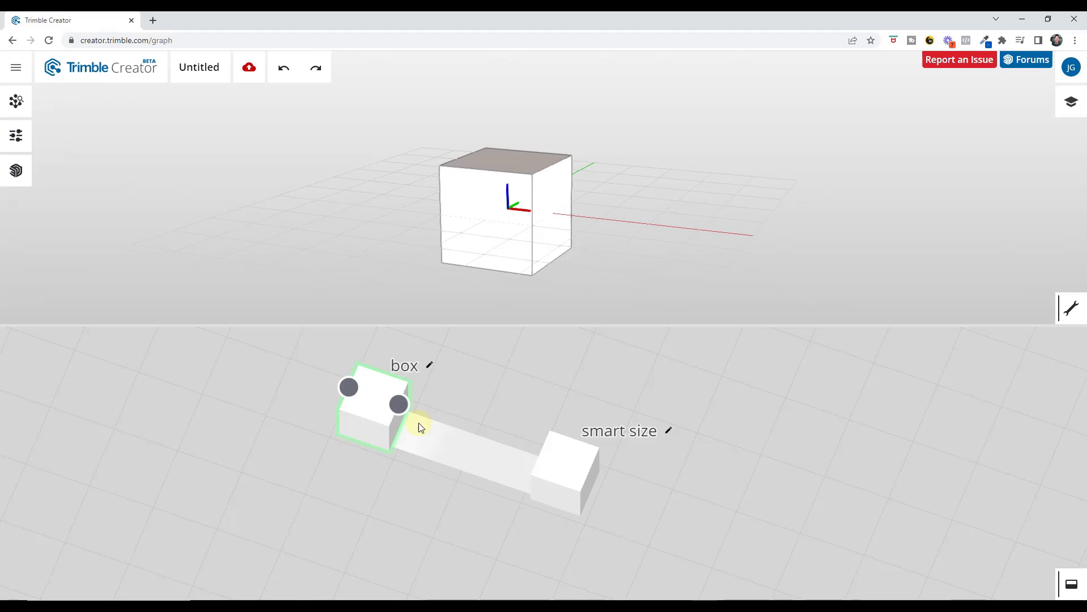
- Move the smart size node farther from the box node and display the smart size result in the viewer
left_click(576, 474)
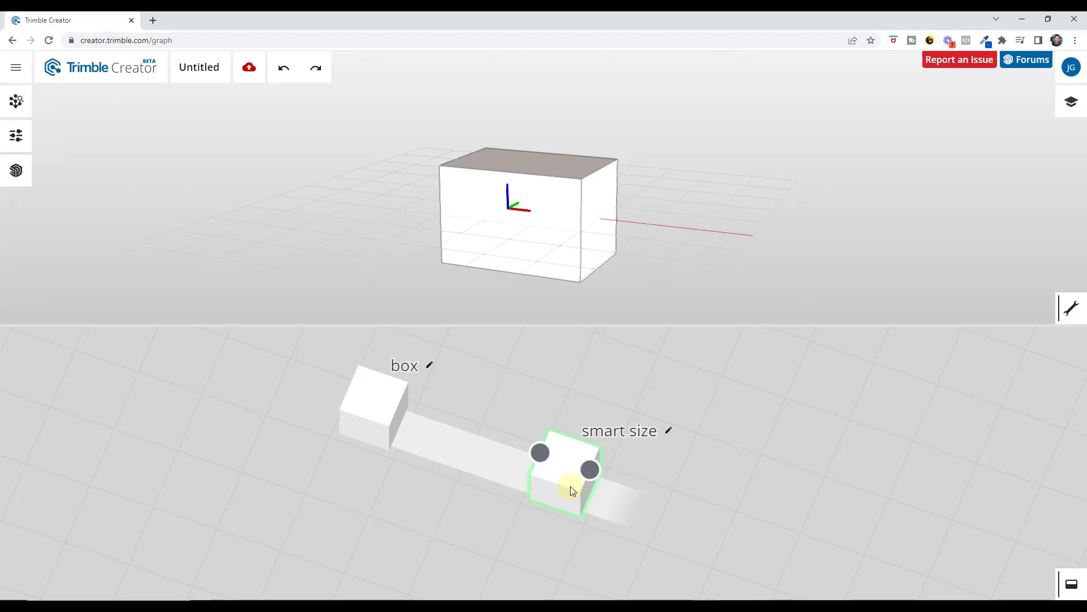
left_click_drag(566, 481, 631, 503)
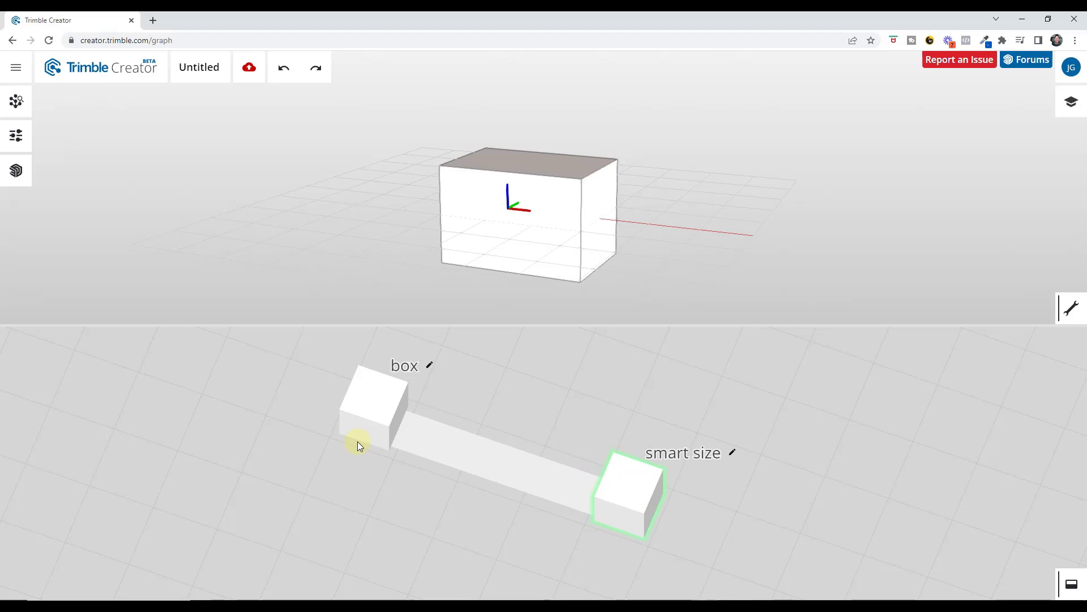
left_click(371, 414)
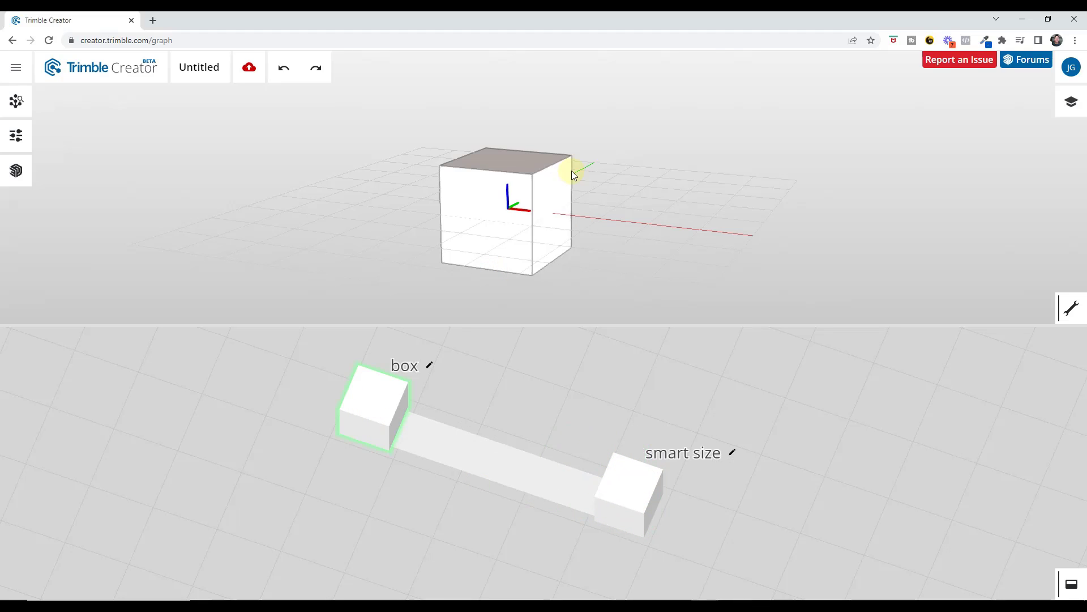
left_click(632, 492)
scroll(477, 447, "down", 5)
scroll(518, 463, "up", 3)
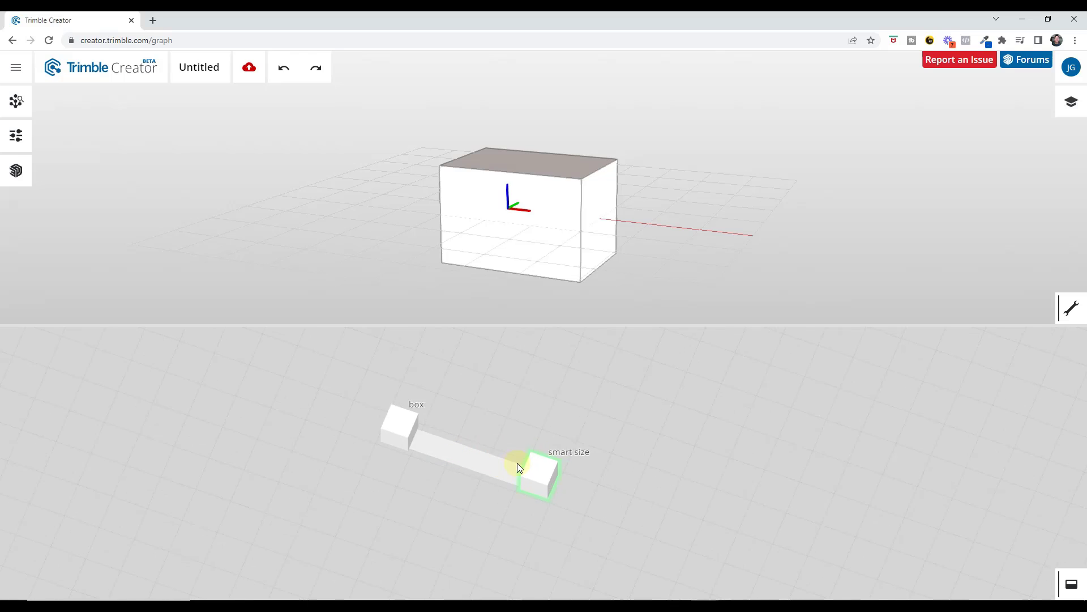
scroll(537, 477, "up", 1)
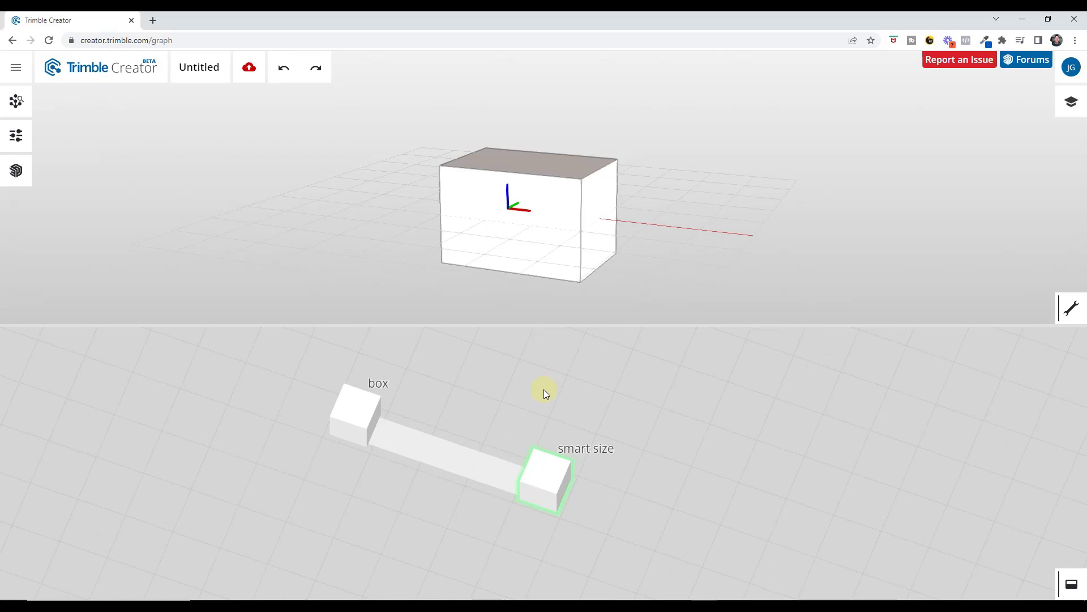
- Create a number parameter node from the value category, starting from the smart size node's size input
left_click(16, 135)
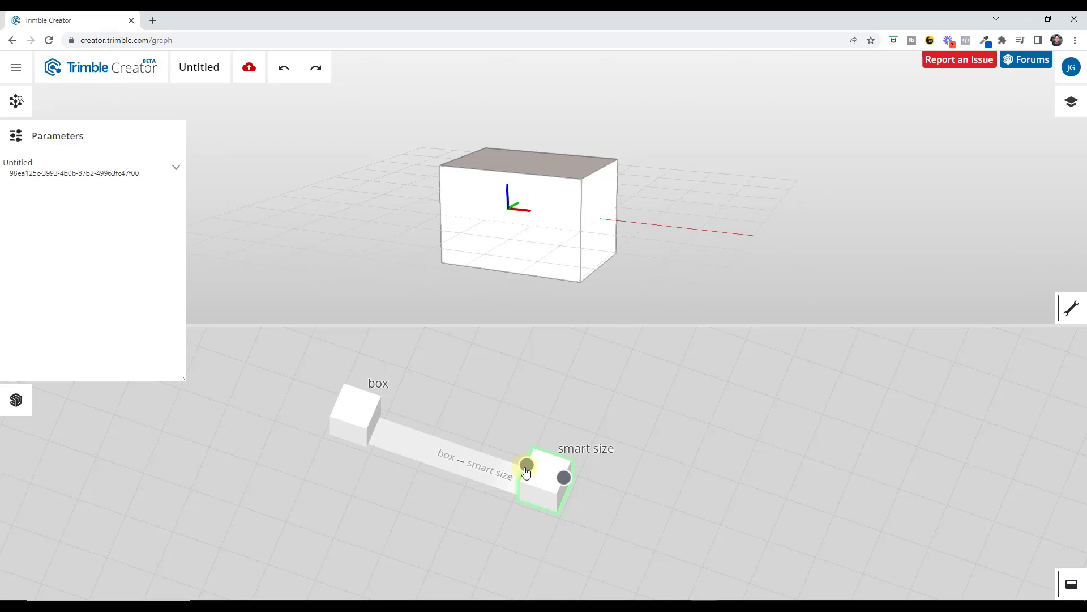
scroll(543, 453, "down", 2)
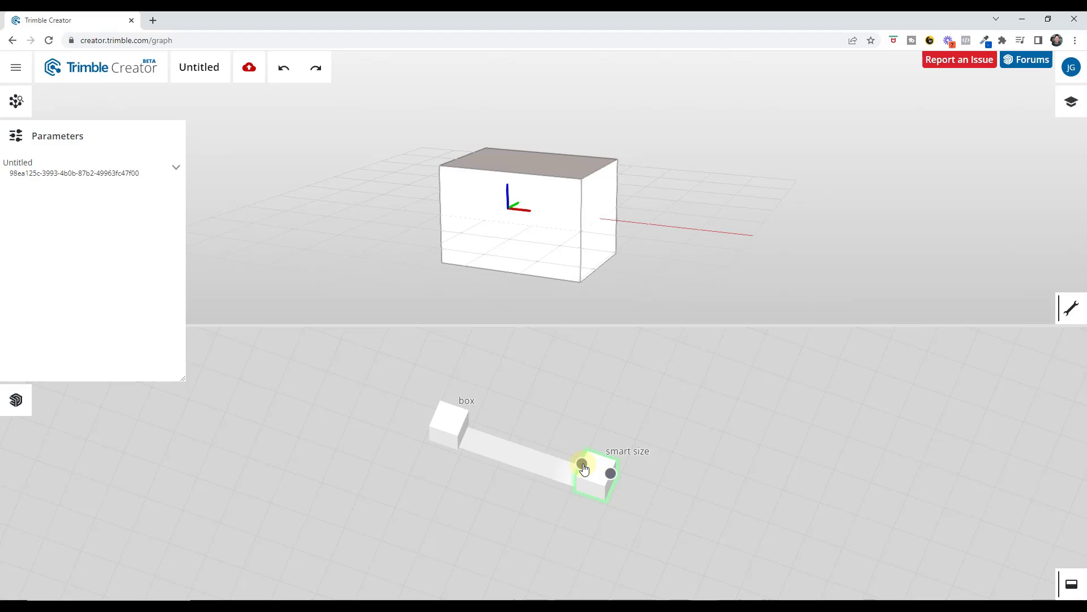
left_click(584, 469)
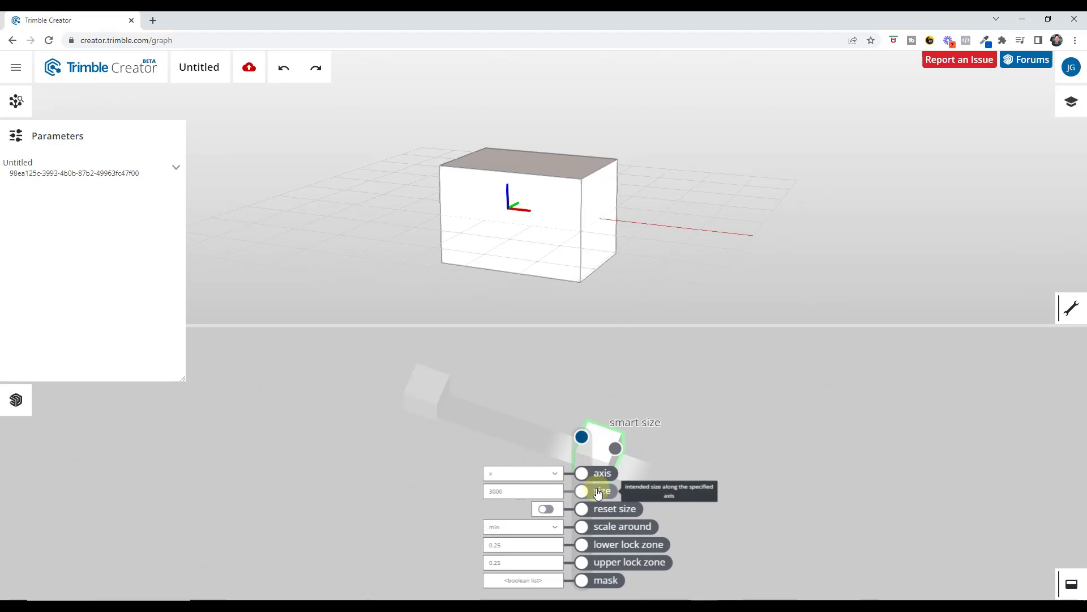
left_click_drag(565, 416, 528, 338)
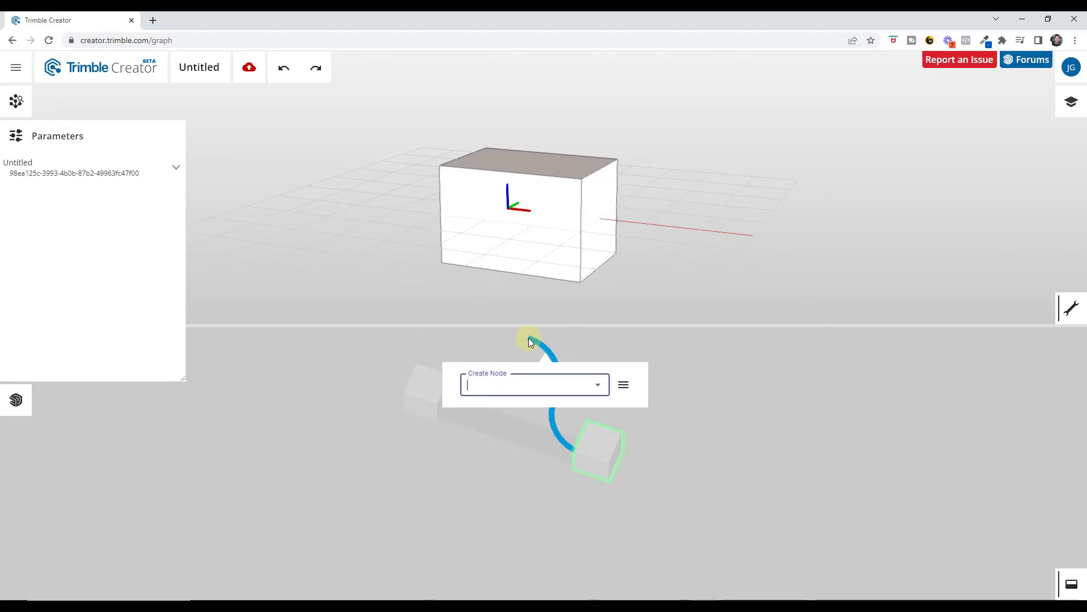
type("par")
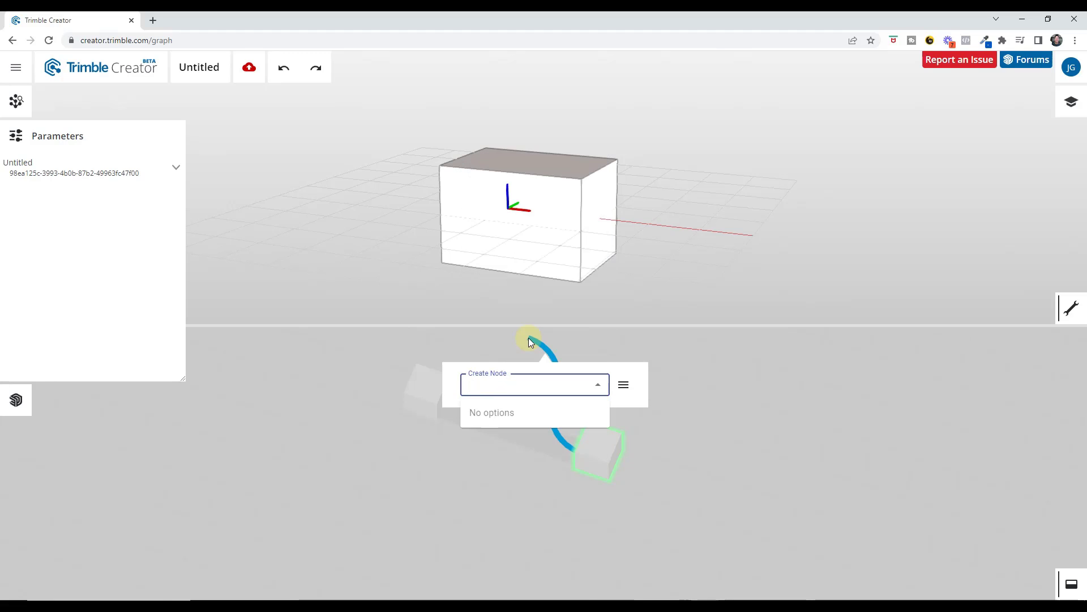
left_click(623, 385)
mouse_move(669, 391)
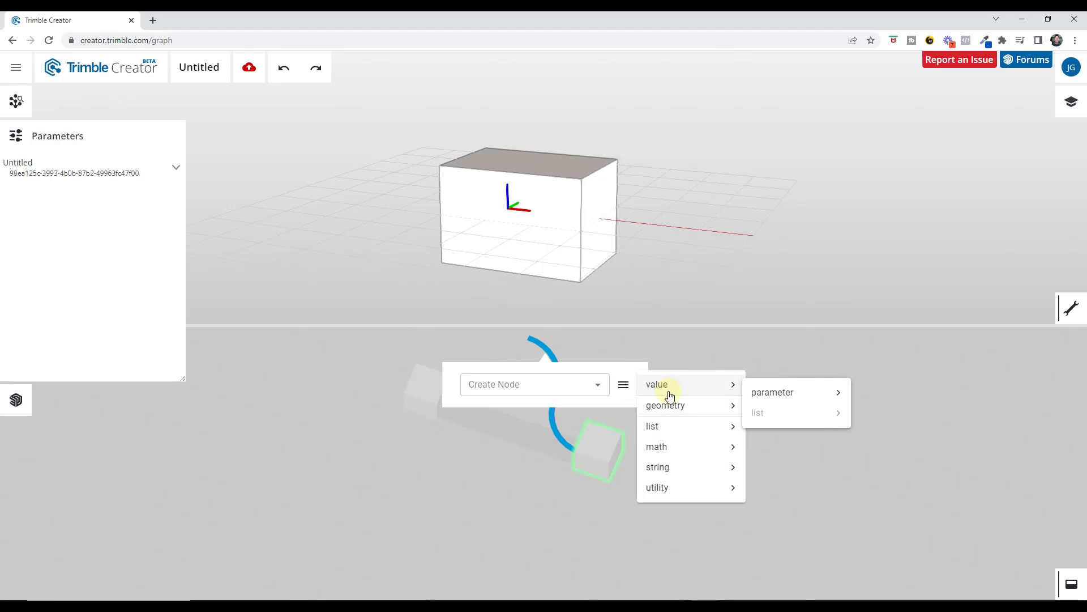
mouse_move(784, 390)
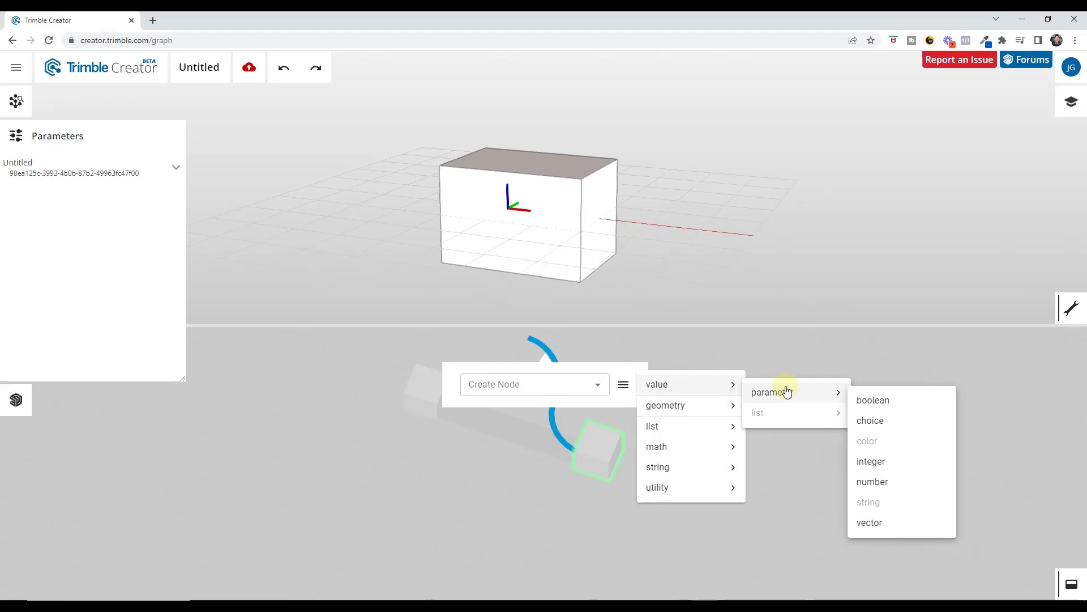
left_click(874, 483)
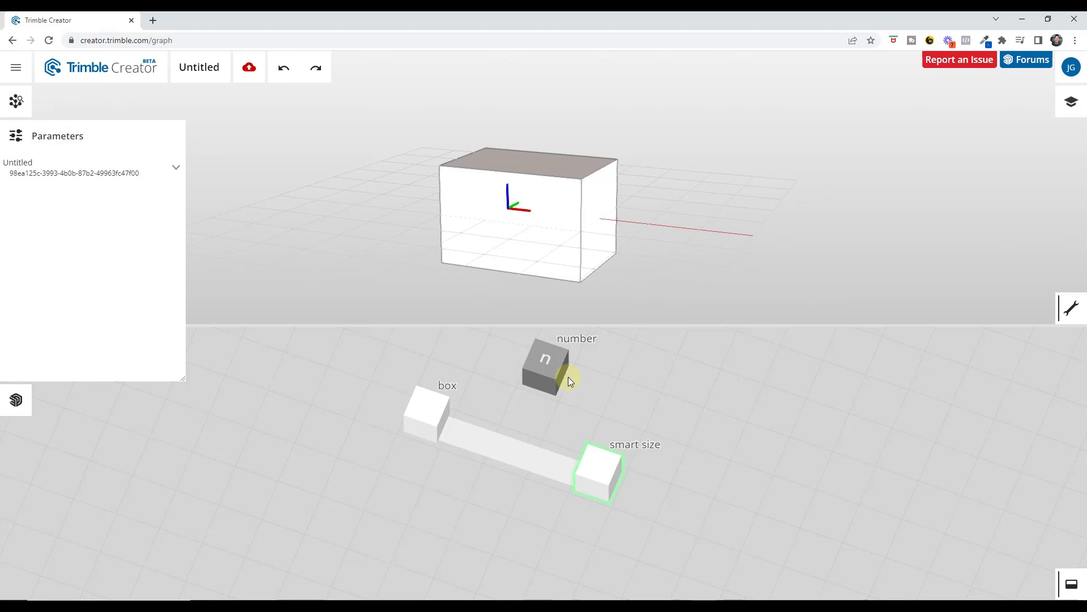
- Connect the number node to the smart size node's size input, move it above the box node and display the smart size result
left_click_drag(569, 376, 585, 513)
left_click_drag(585, 514, 586, 513)
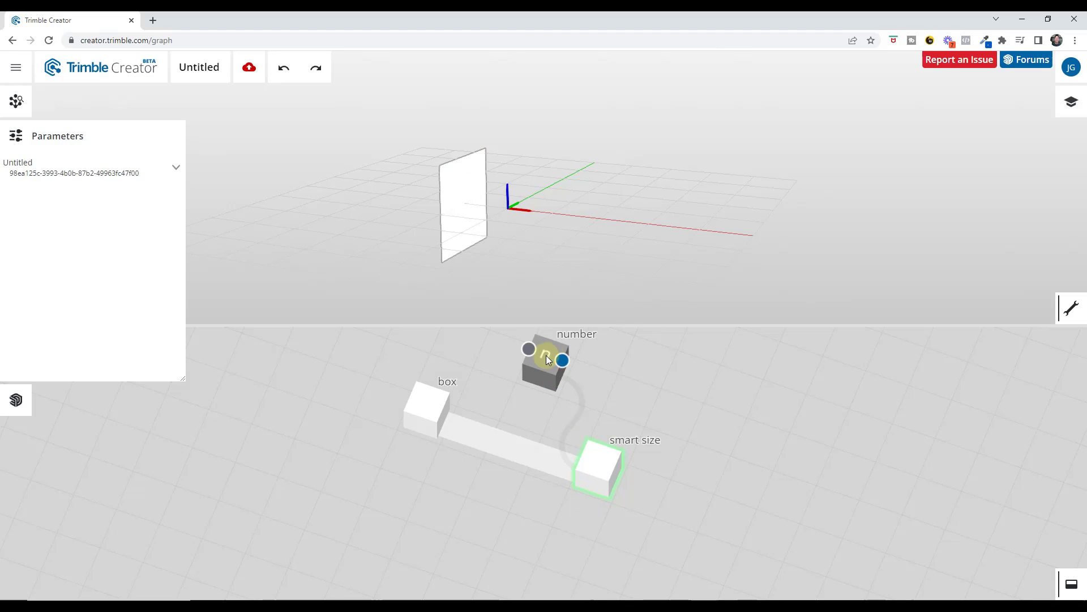
left_click_drag(539, 364, 452, 363)
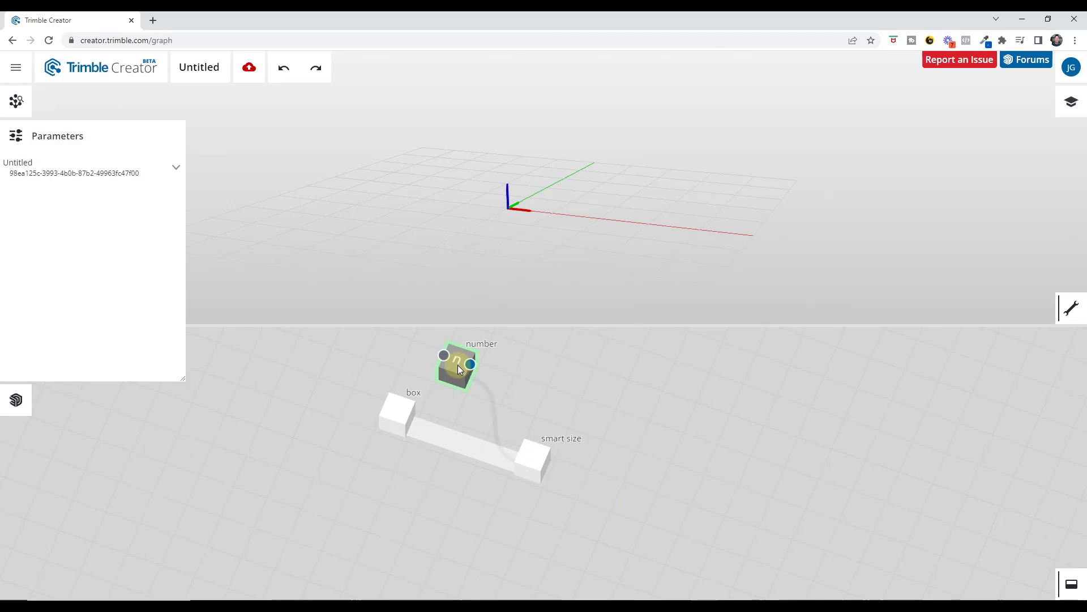
left_click(528, 464)
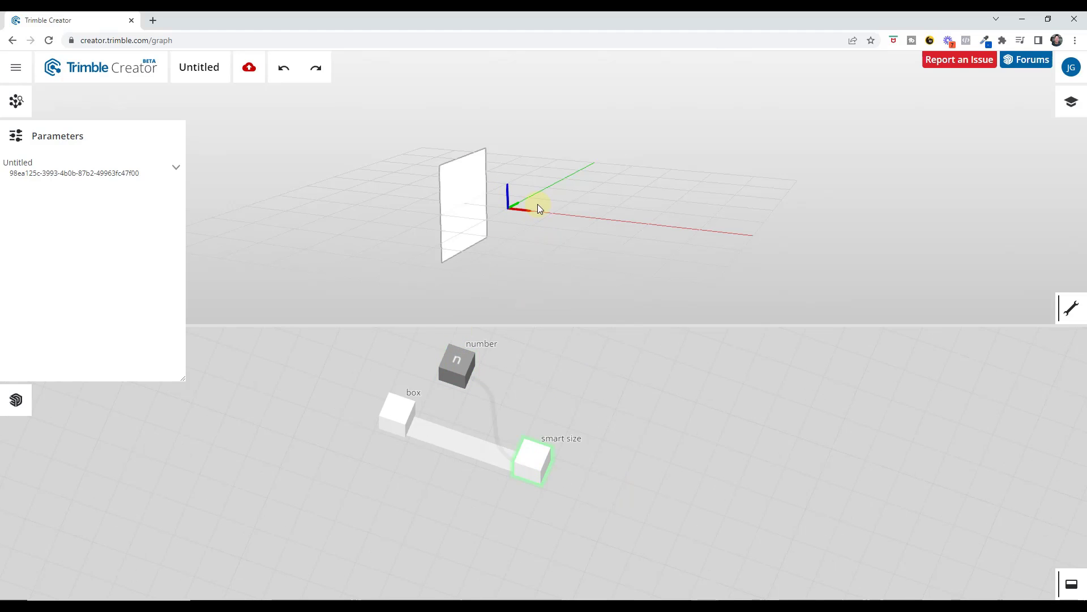
- Expose the number node as an adjustable parameter of the graph
scroll(462, 192, "up", 3)
scroll(456, 369, "up", 3)
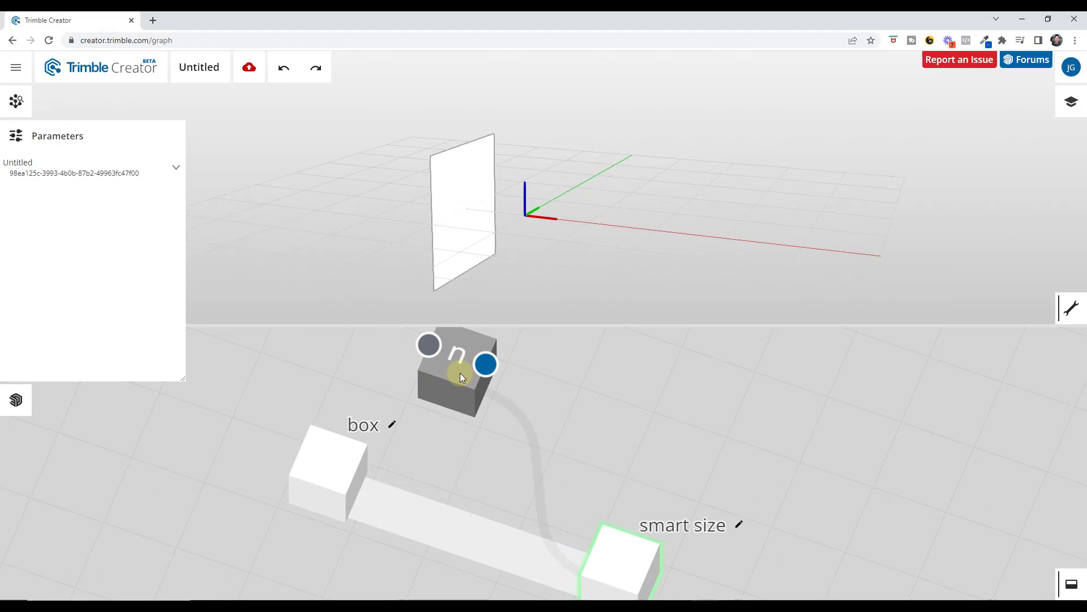
left_click(7, 143)
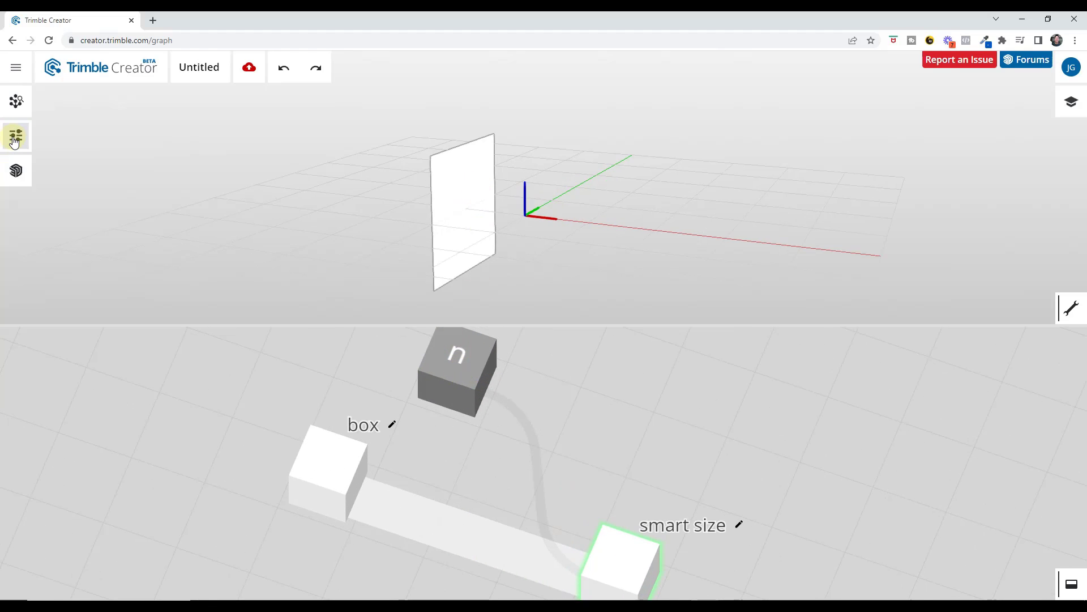
left_click(7, 143)
left_click(7, 142)
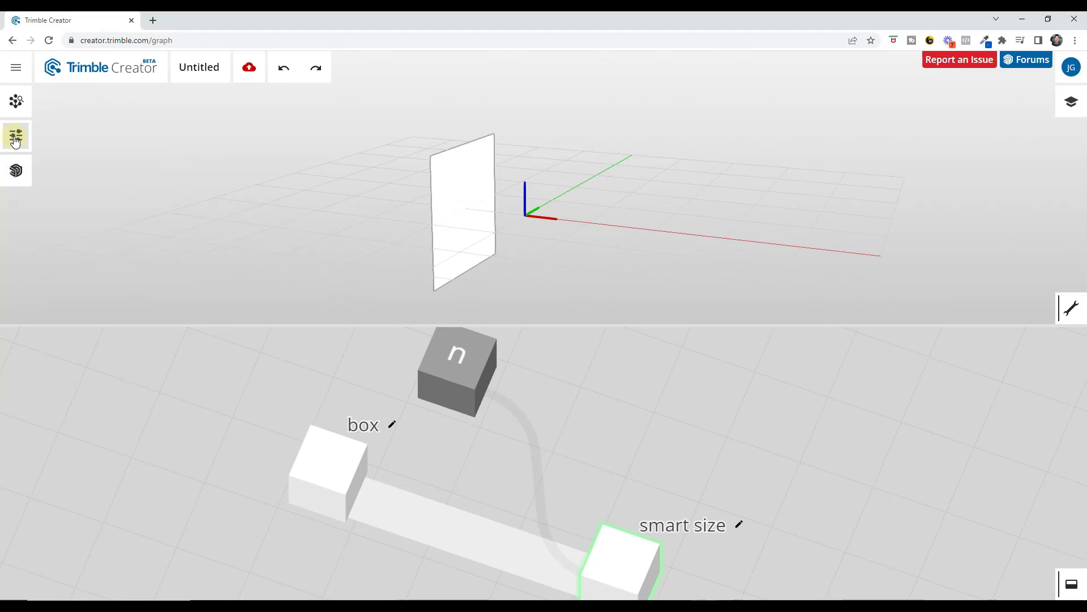
right_click(456, 382)
scroll(519, 380, "down", 3)
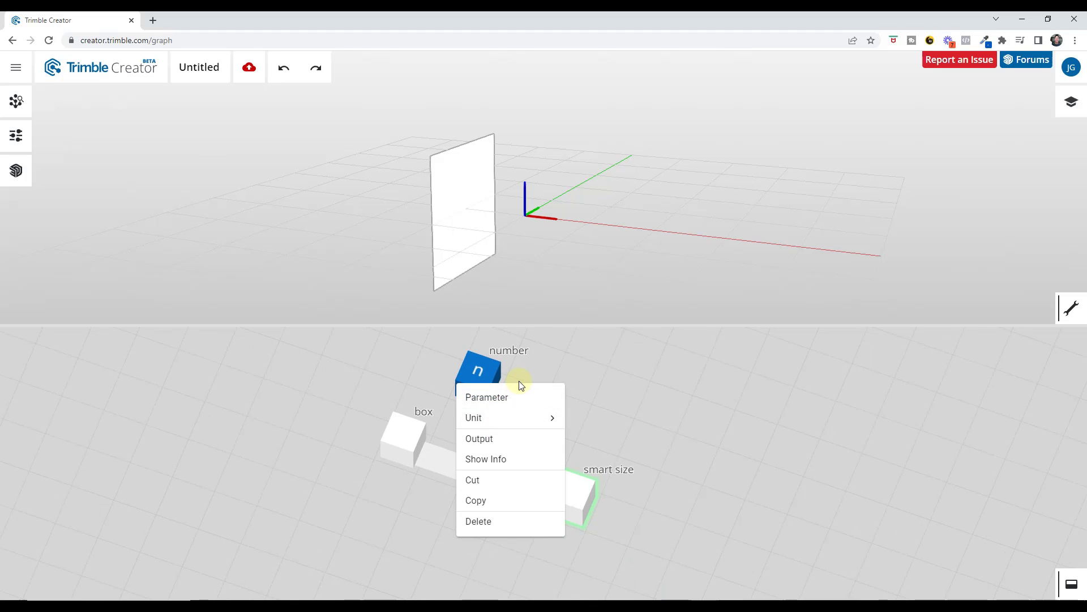
left_click(569, 376)
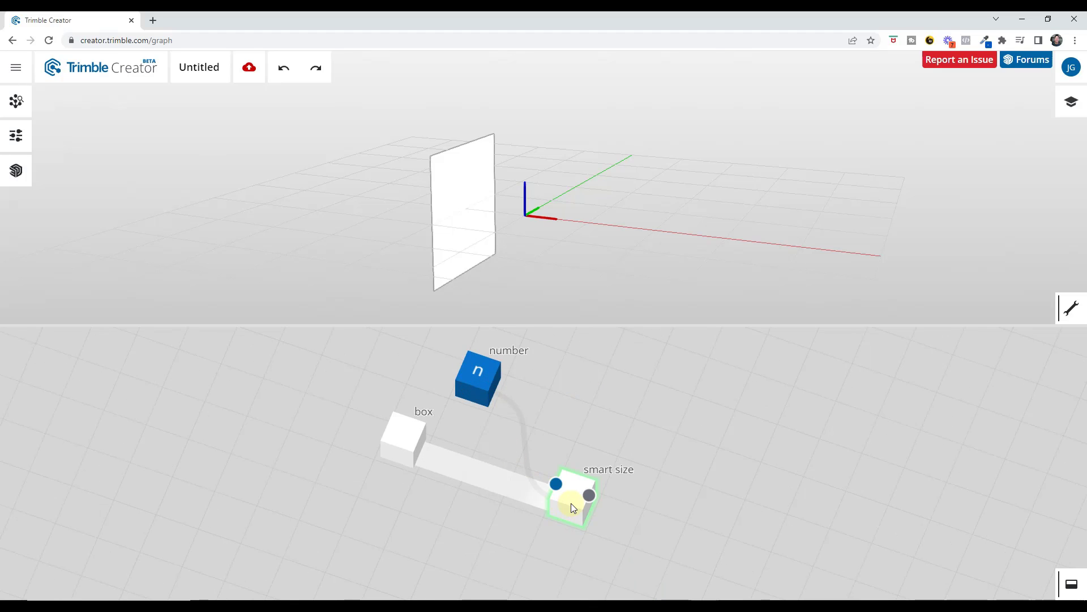
- Set the exposed number parameter to about 4492.6 to lengthen the box
left_click(16, 135)
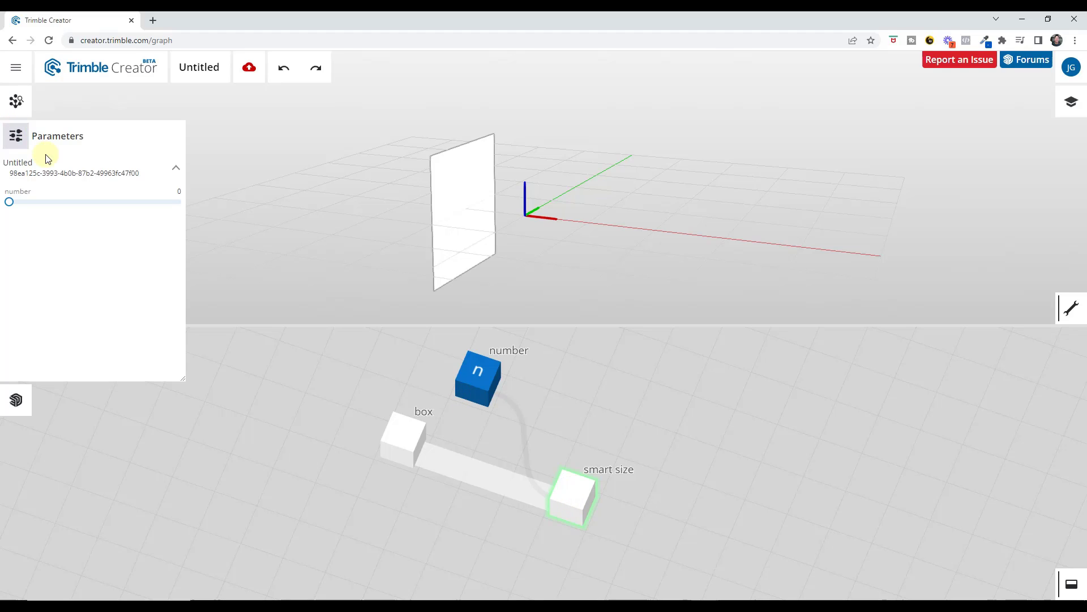
left_click_drag(11, 203, 84, 214)
scroll(617, 174, "down", 2)
scroll(544, 491, "up", 1)
scroll(510, 394, "down", 5)
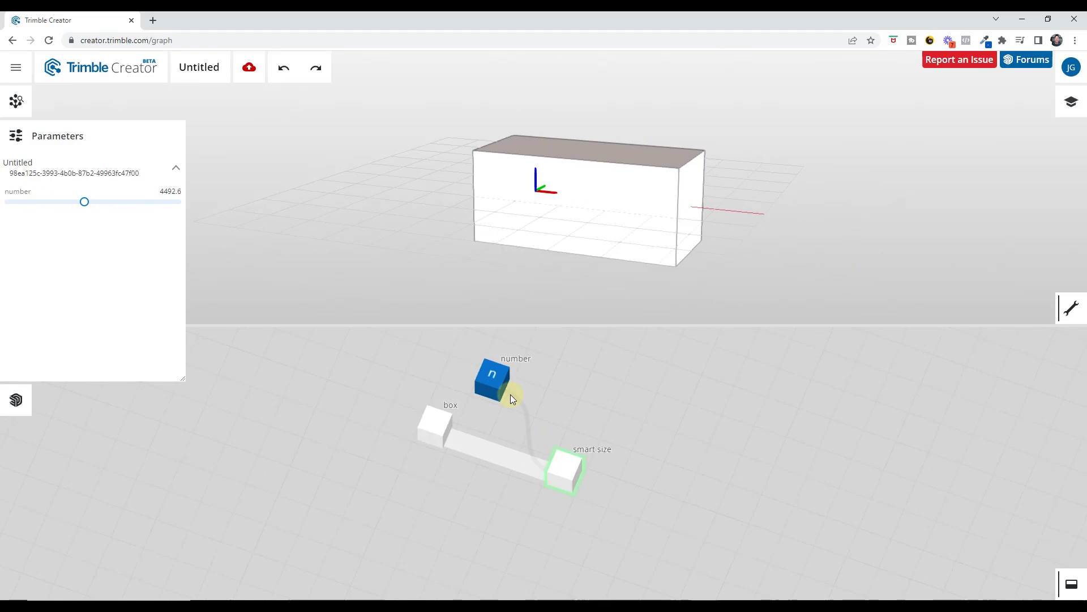
scroll(529, 410, "up", 4)
scroll(575, 484, "up", 2)
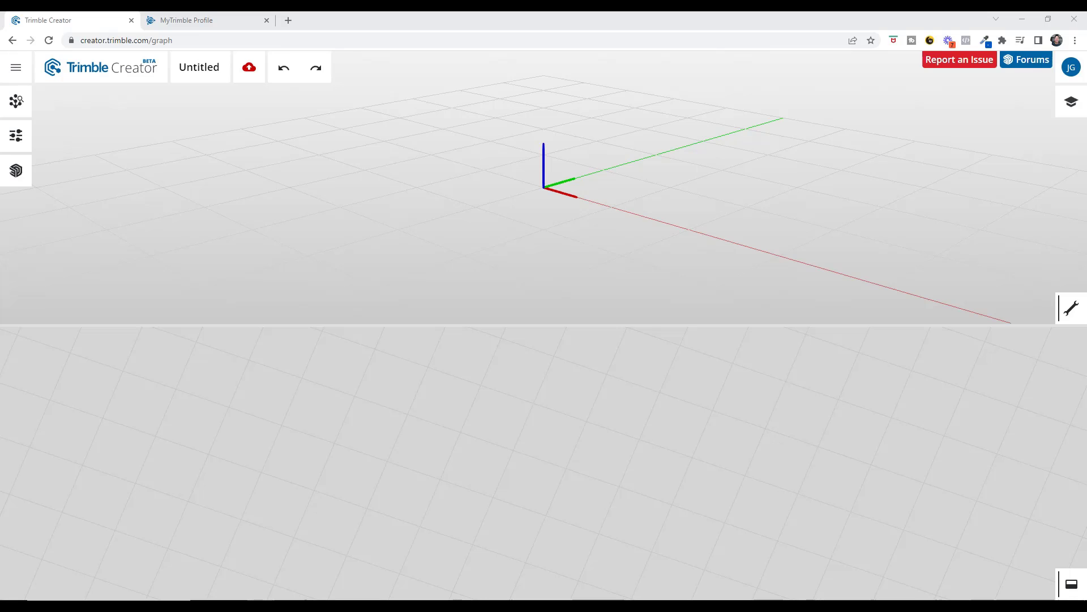
- Switch to File Explorer and try to bring Wall1.skp from the 01 Intro to Trimble Creator folder into the graph
key("alt+Tab")
left_click(727, 293)
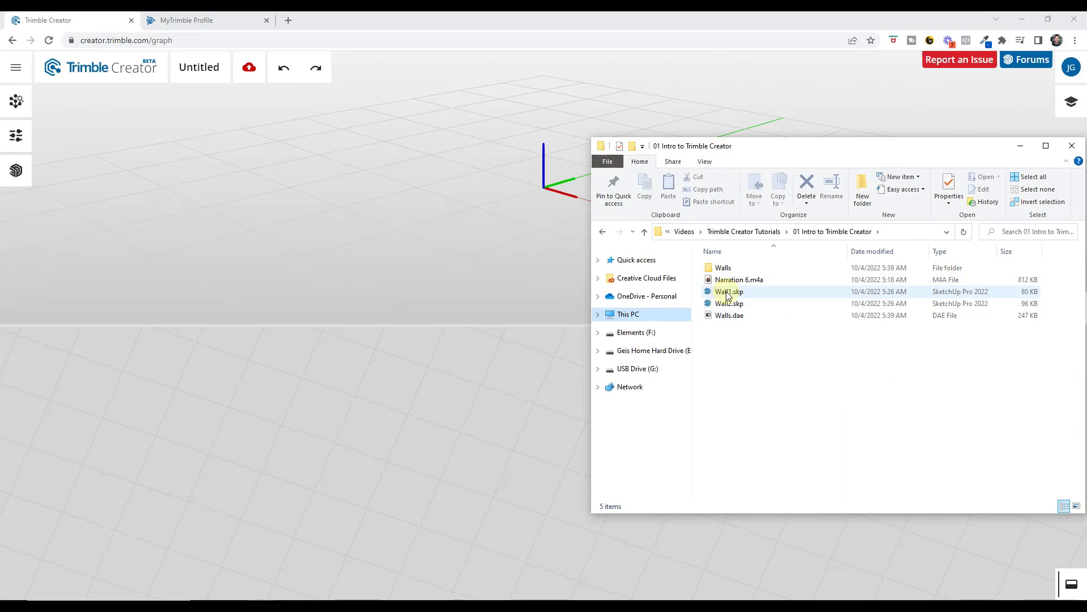
left_click_drag(729, 293, 464, 423)
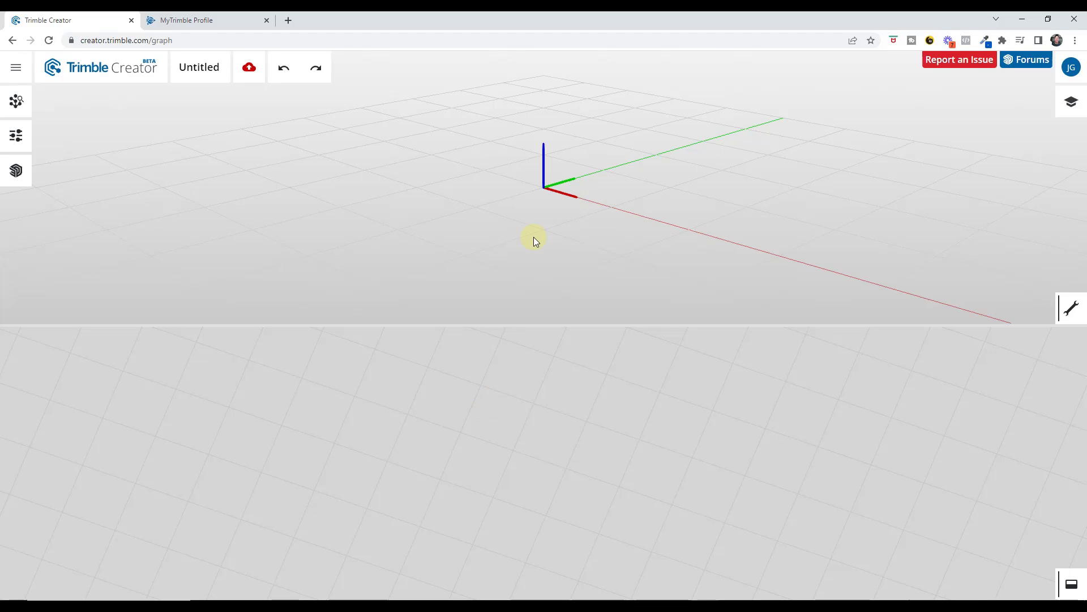
- Create a box node in the empty graph from the geometry create category
right_click(446, 394)
left_click(461, 426)
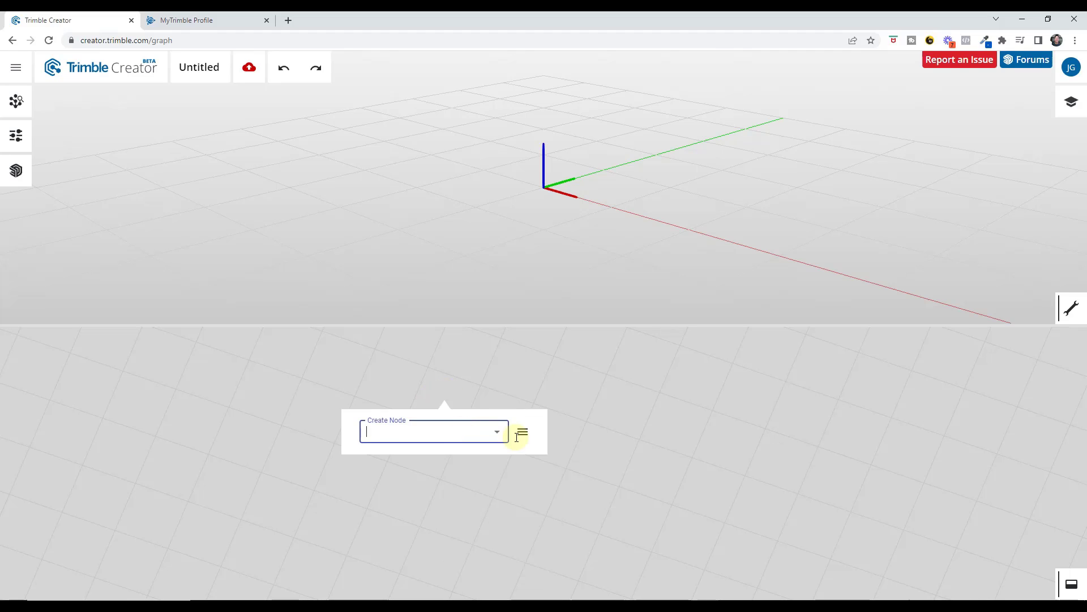
left_click(519, 432)
mouse_move(565, 452)
mouse_move(685, 416)
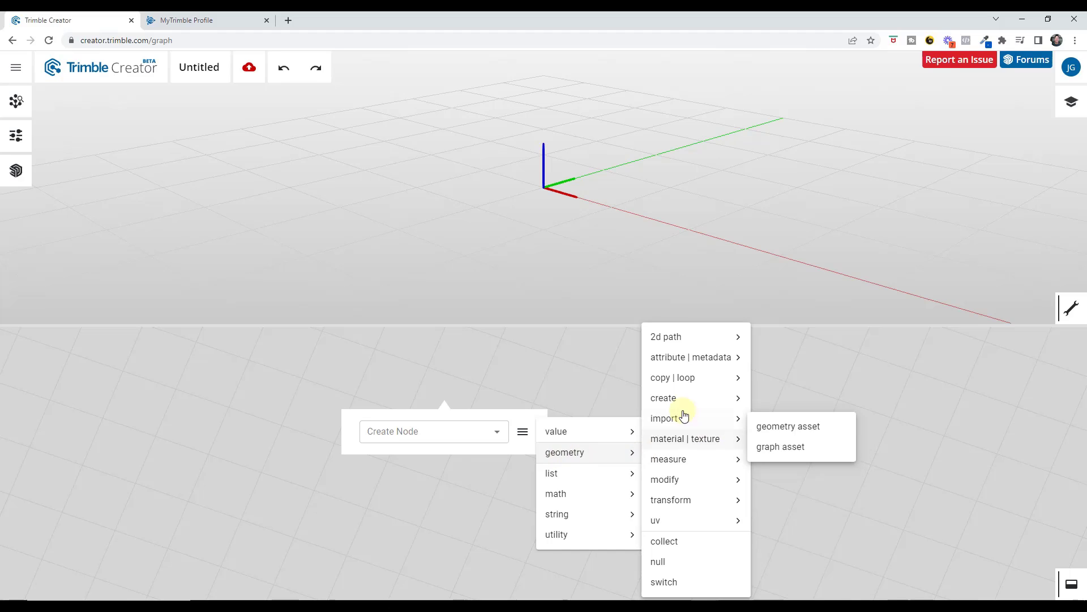
mouse_move(677, 399)
left_click(772, 403)
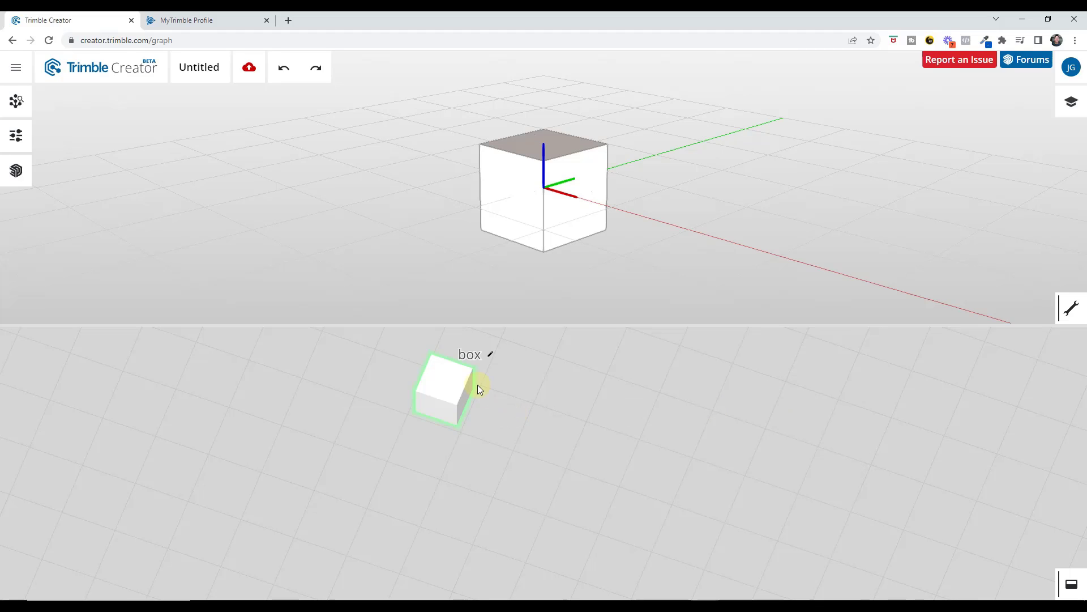
- Create a cylinder node below the box node from the geometry create category
right_click(419, 481)
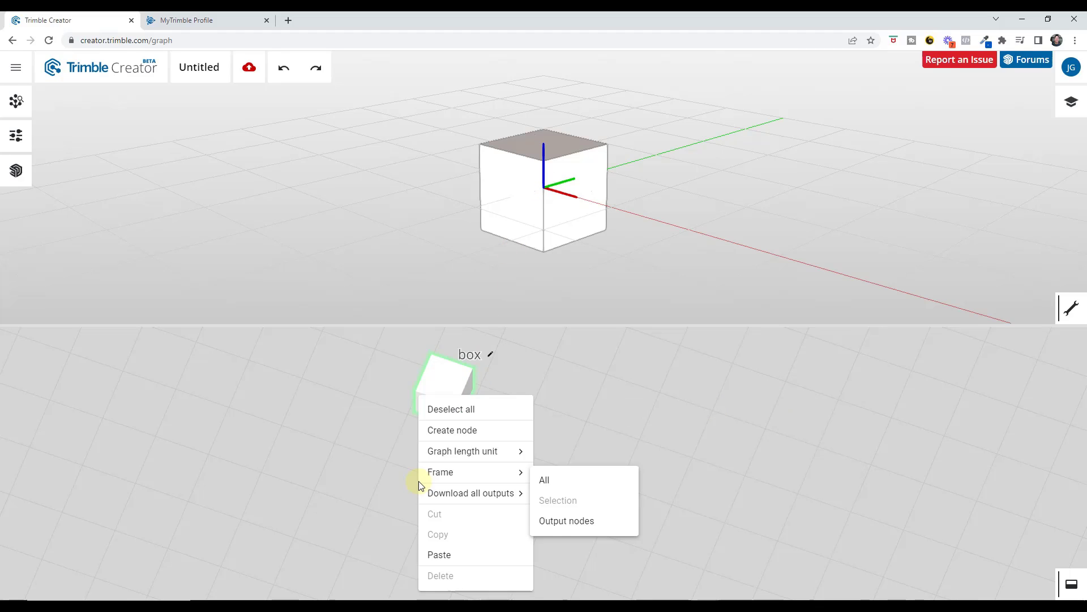
left_click(466, 436)
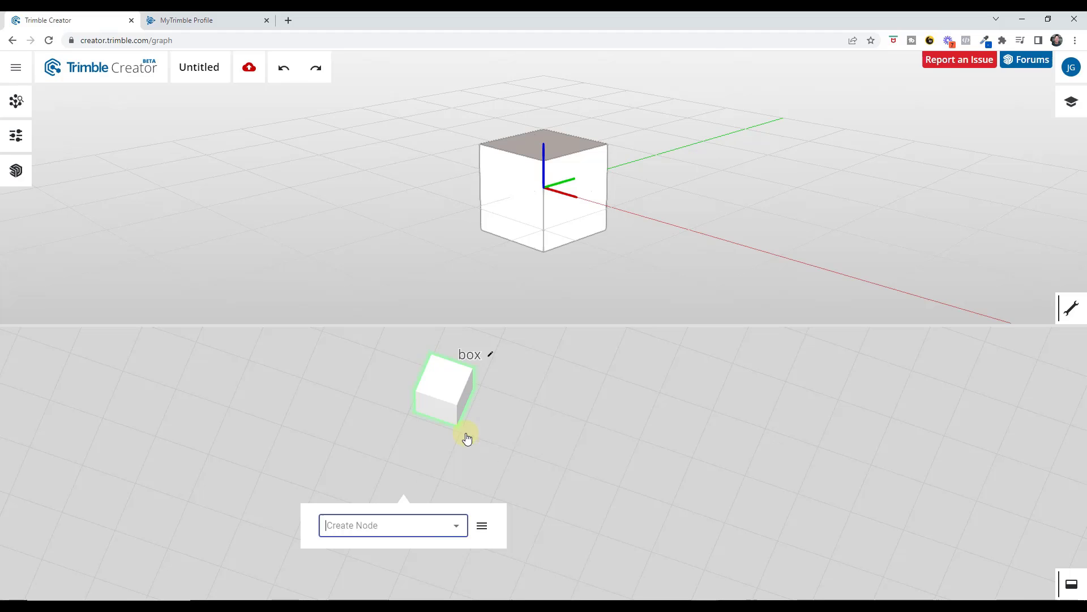
left_click(483, 527)
mouse_move(543, 493)
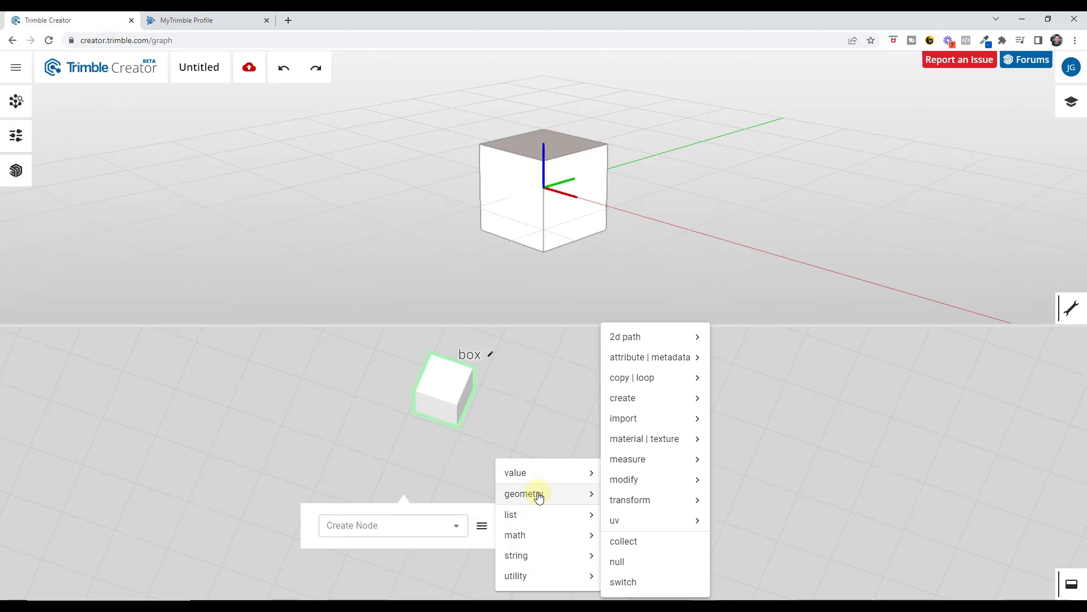
mouse_move(636, 403)
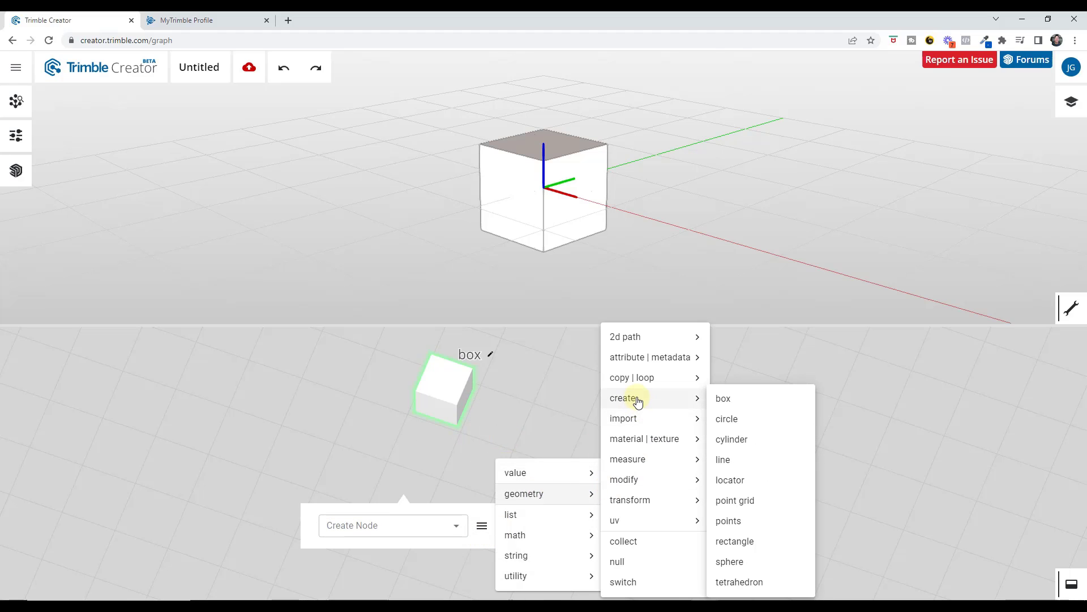
left_click(731, 439)
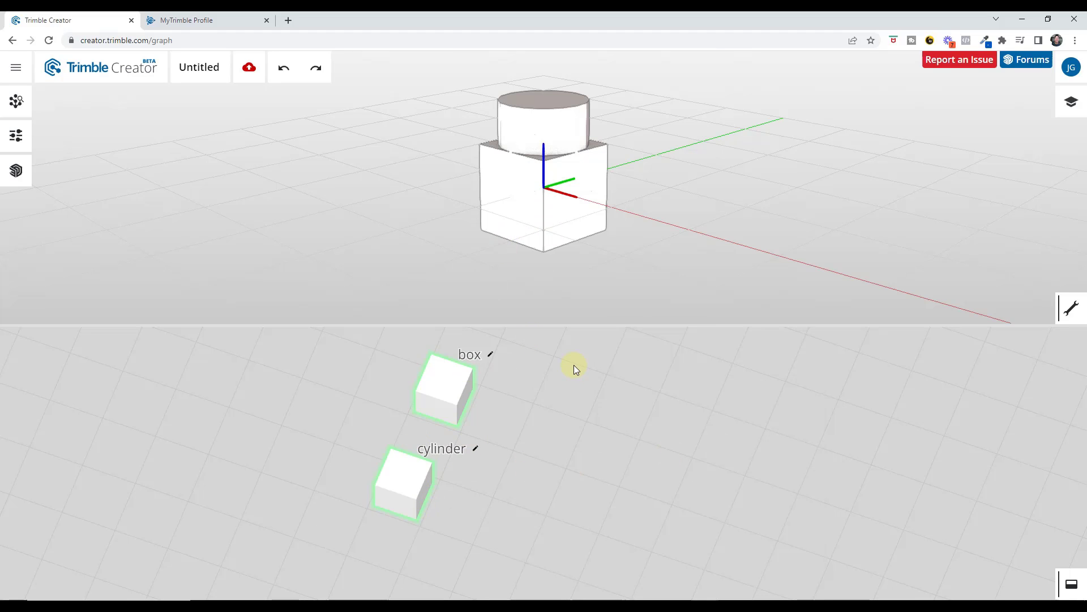
- Compare the box and cylinder geometry by displaying each node alternately, finishing with both shown together
scroll(574, 364, "down", 3)
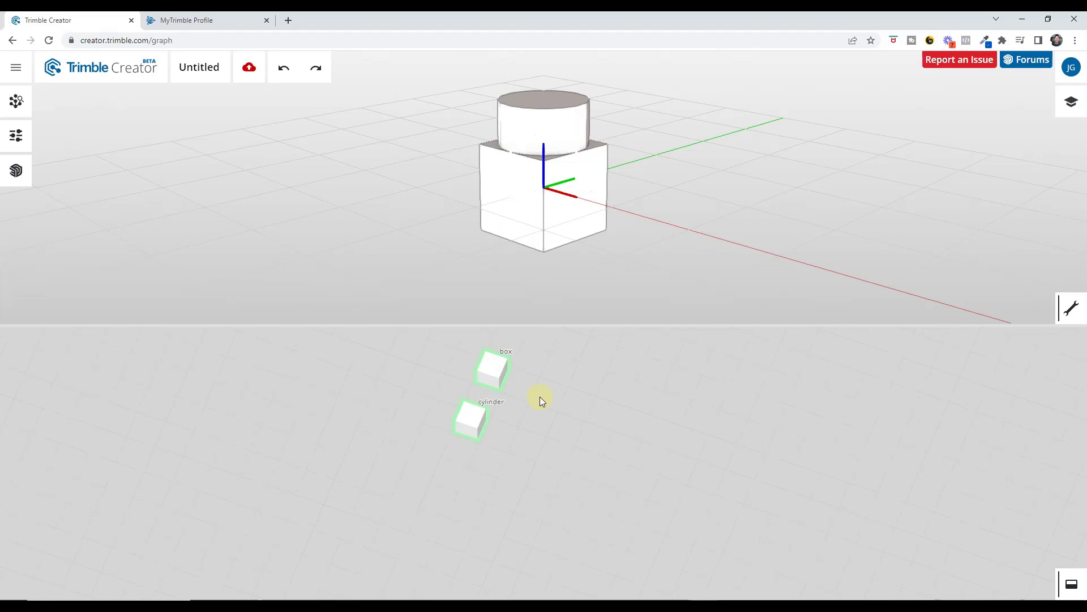
left_click(492, 370)
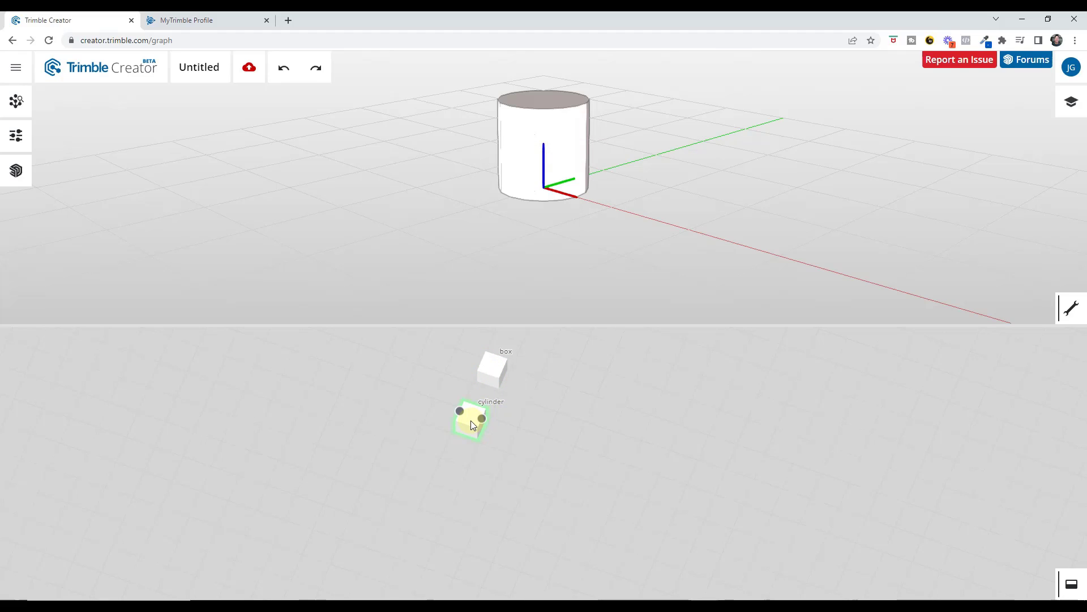
left_click(471, 423)
left_click(497, 374)
left_click(474, 423)
left_click(488, 369)
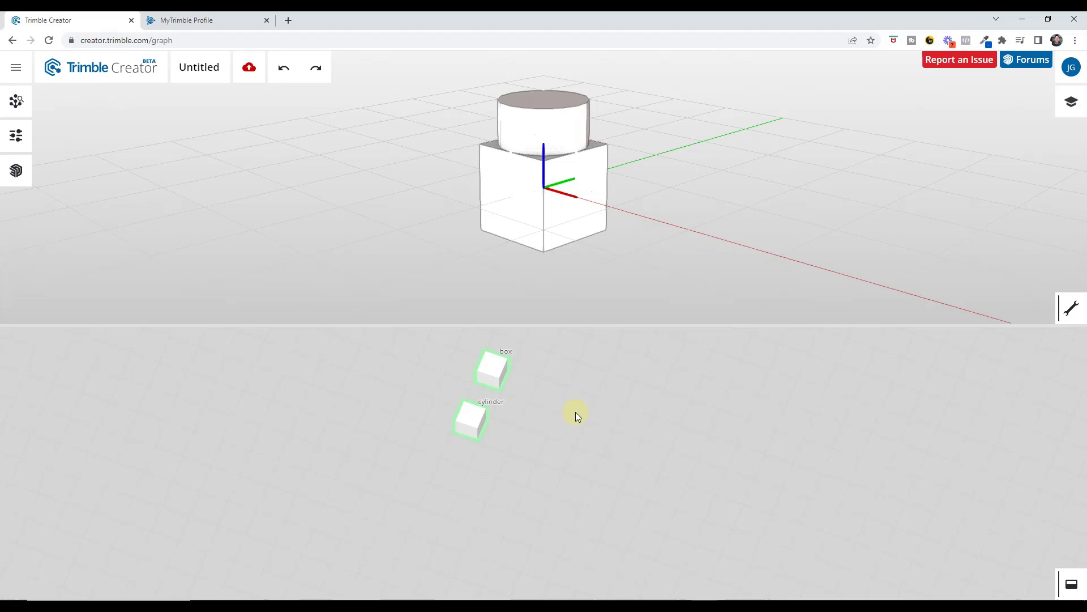
- Create a switch node in the graph beside the box and cylinder nodes
left_click_drag(576, 413, 449, 476)
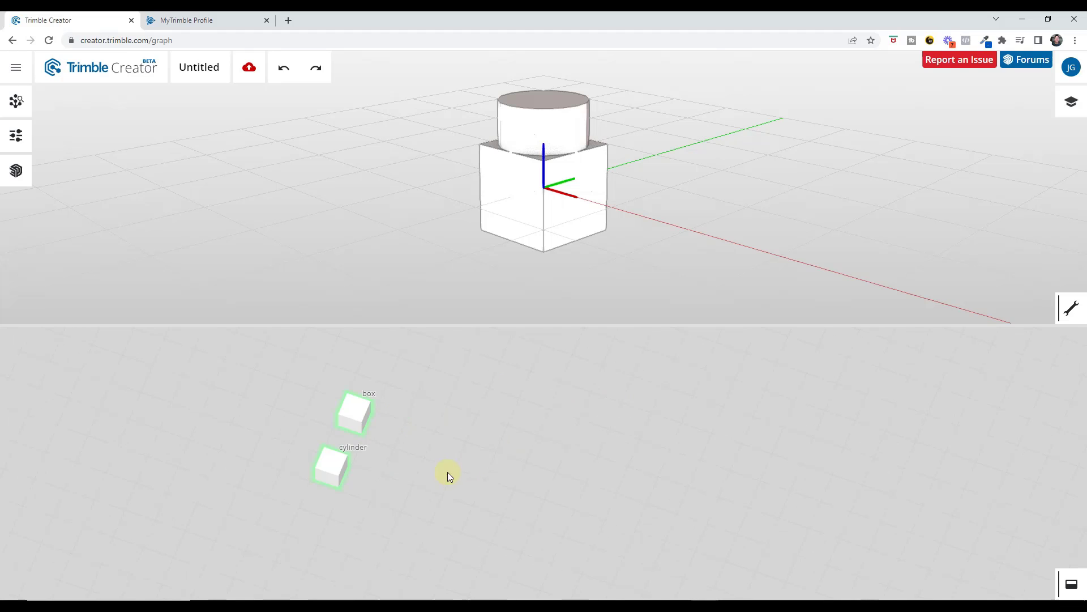
right_click(406, 466)
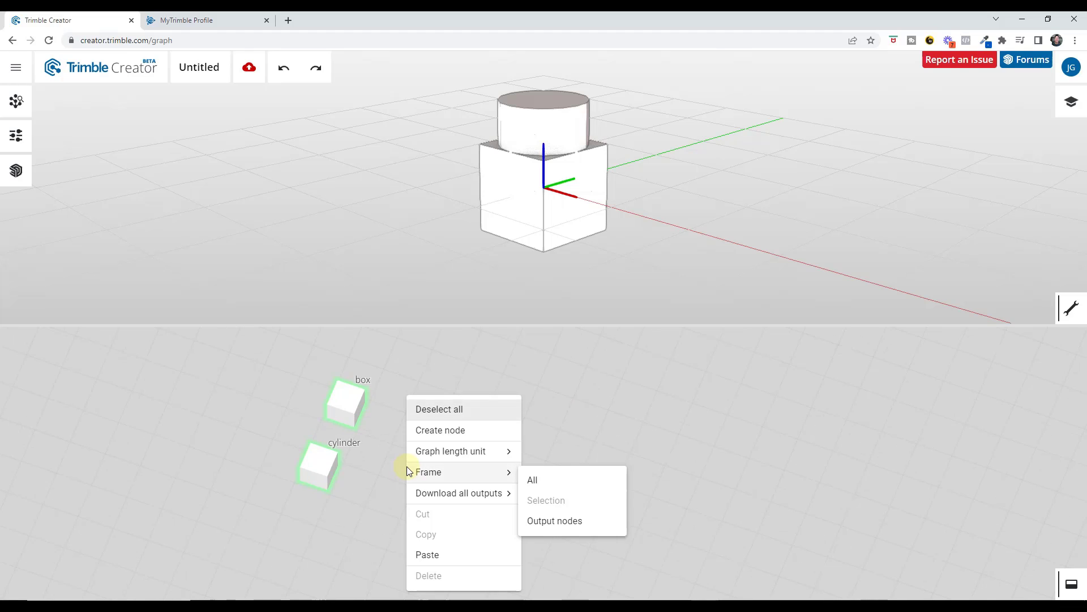
left_click(449, 431)
type("switch")
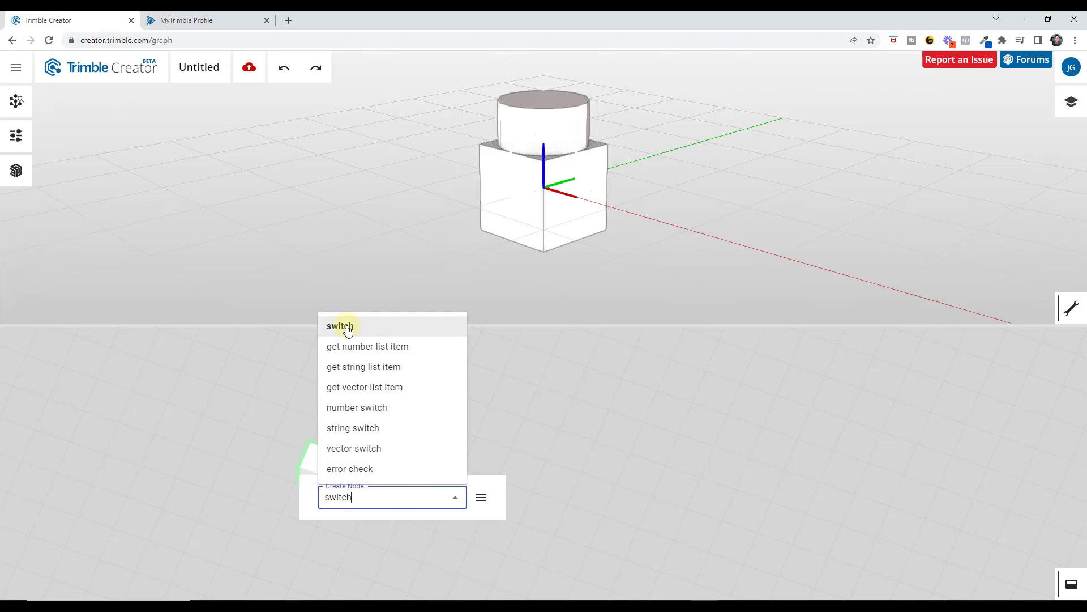
left_click(345, 326)
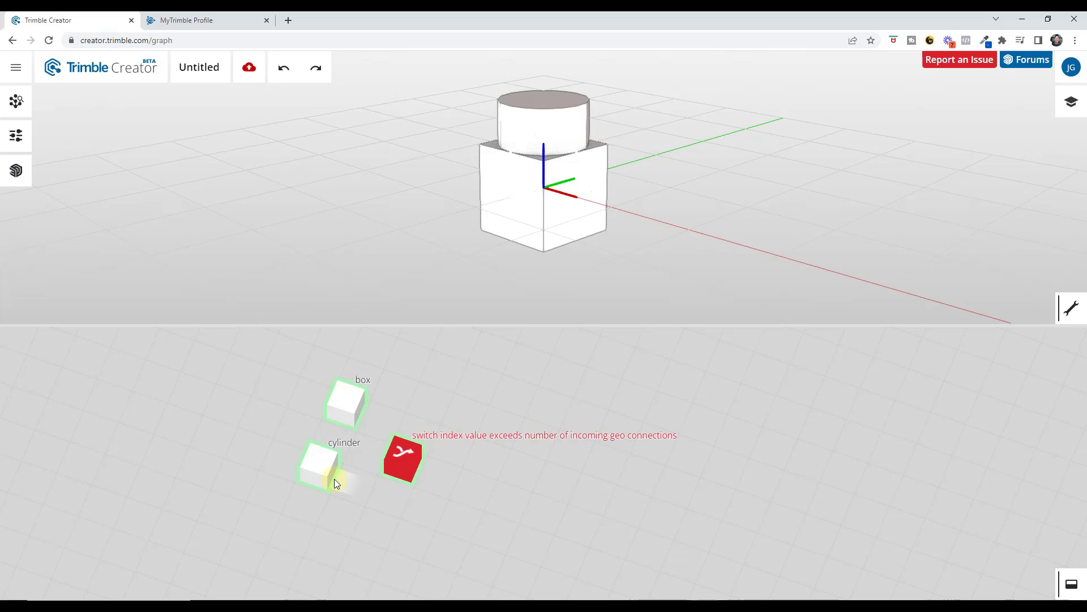
- Connect the cylinder first and the box second to the switch, move the switch away from them, and display only its output
left_click_drag(334, 478, 397, 468)
left_click_drag(359, 413, 387, 433)
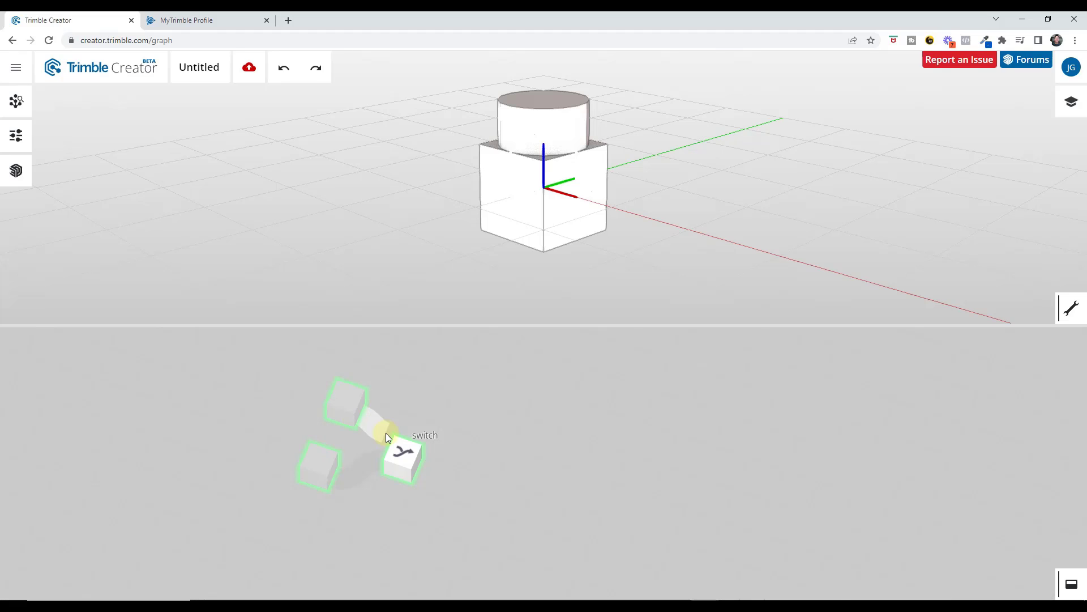
left_click_drag(388, 470, 506, 495)
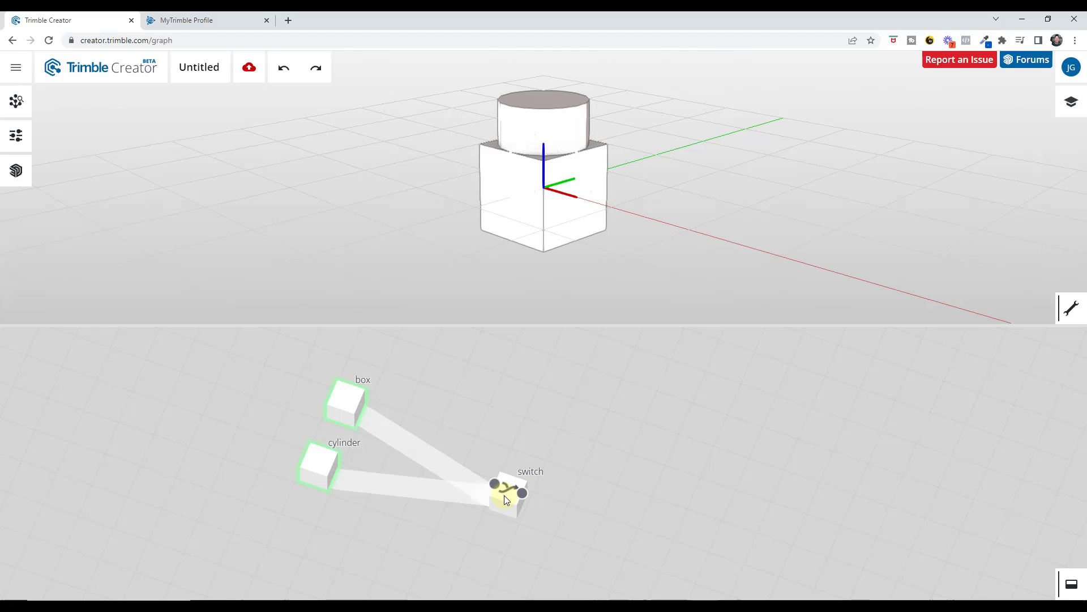
left_click(495, 488)
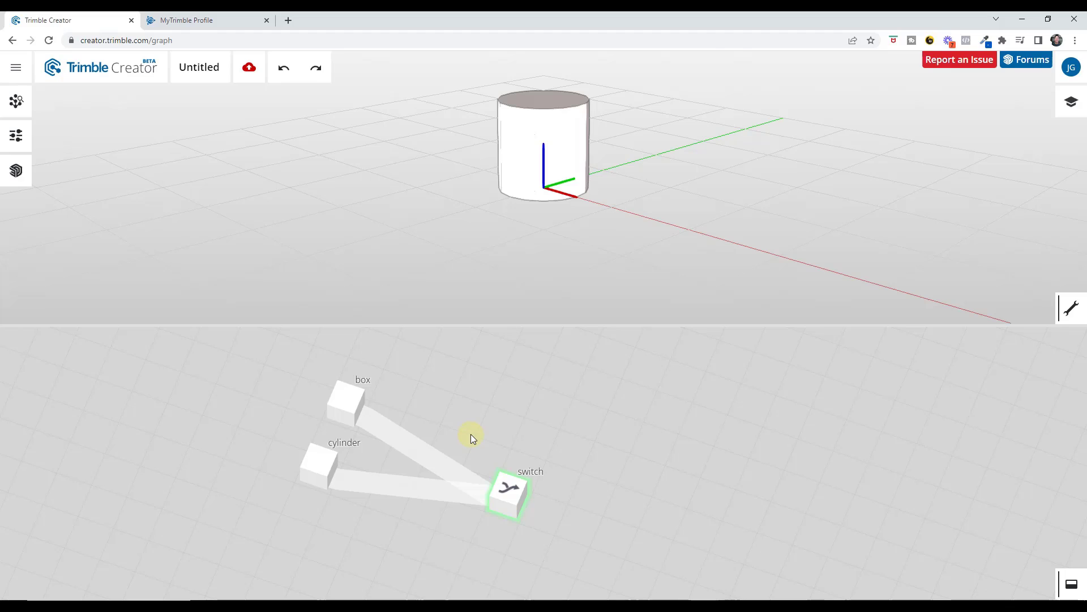
- Create a choice parameter node feeding the switch's index input
left_click_drag(492, 491, 455, 363)
left_click(521, 404)
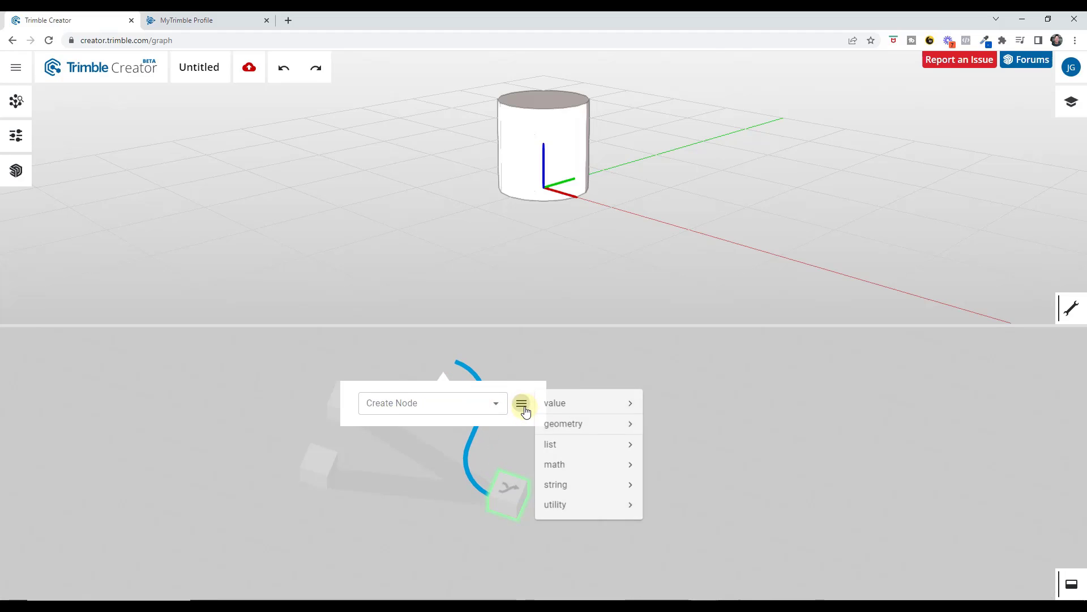
mouse_move(573, 403)
mouse_move(688, 408)
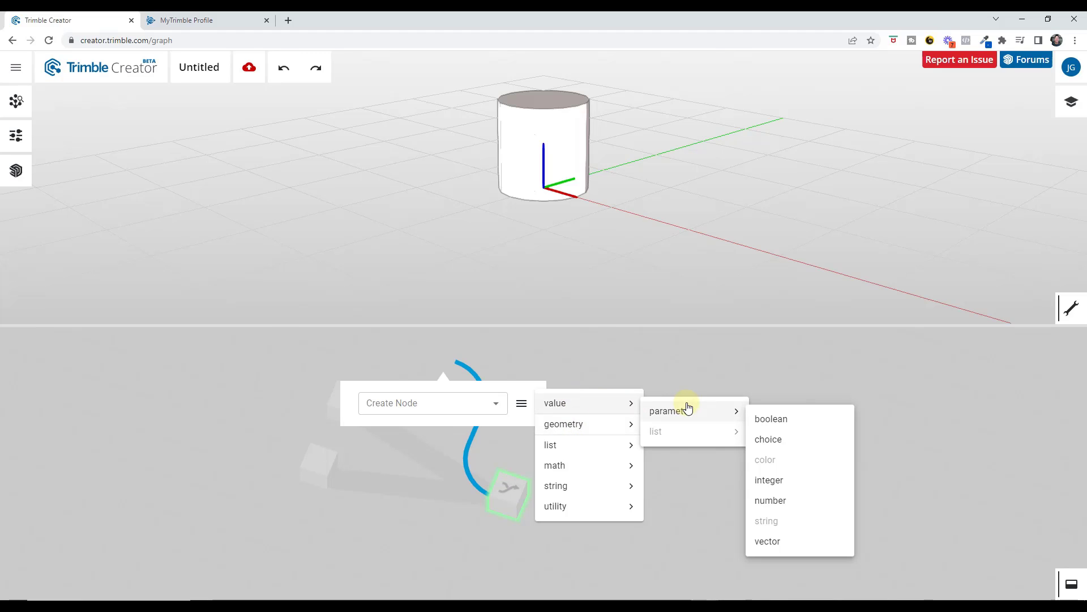
left_click(770, 440)
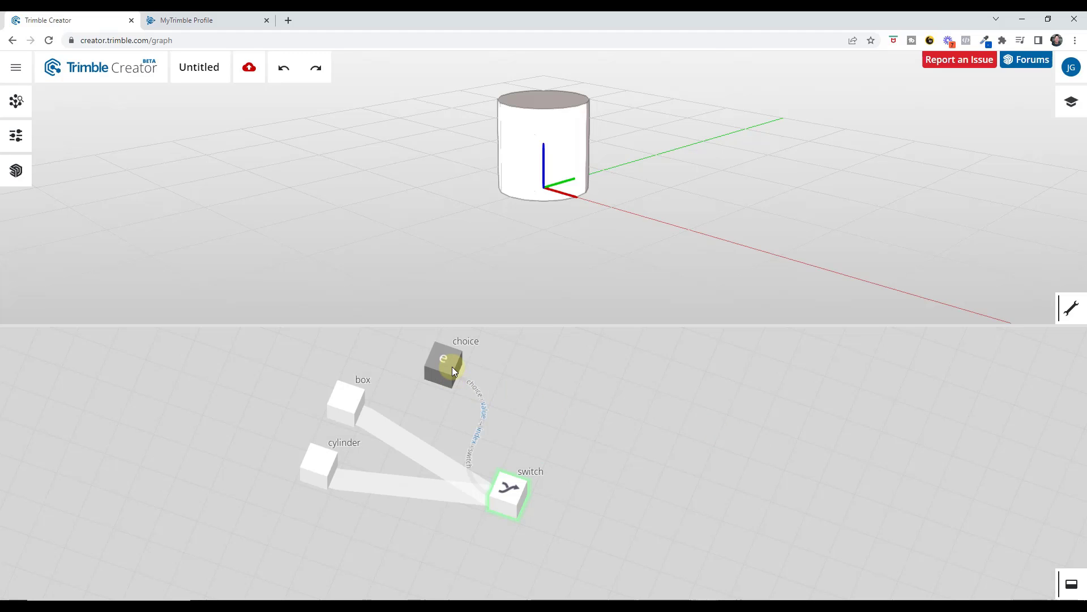
- Set the choice node's options to 0,1
left_click(447, 362)
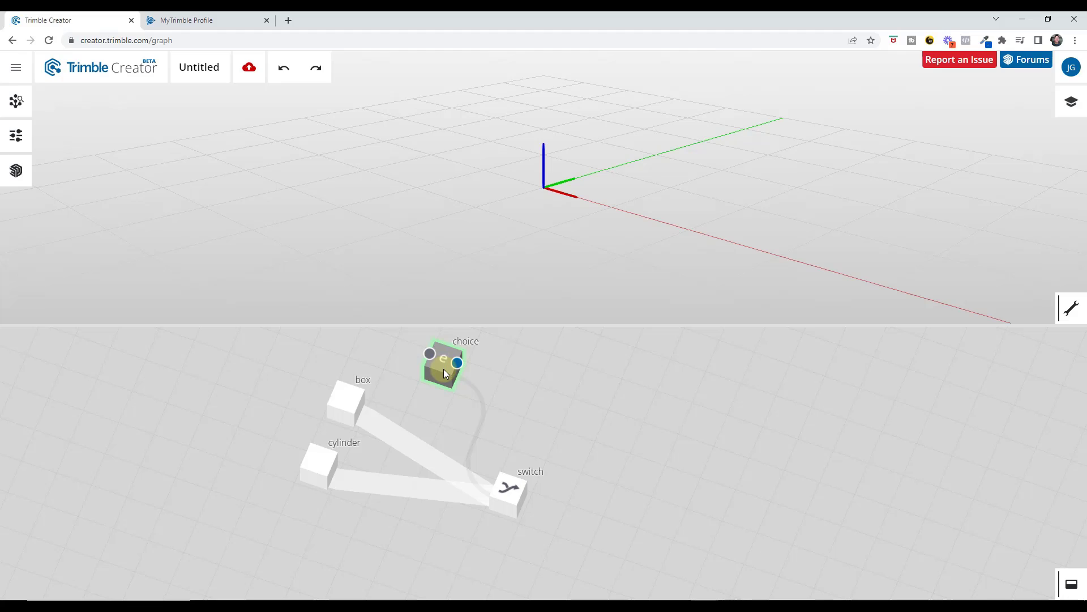
left_click(430, 353)
left_click(411, 398)
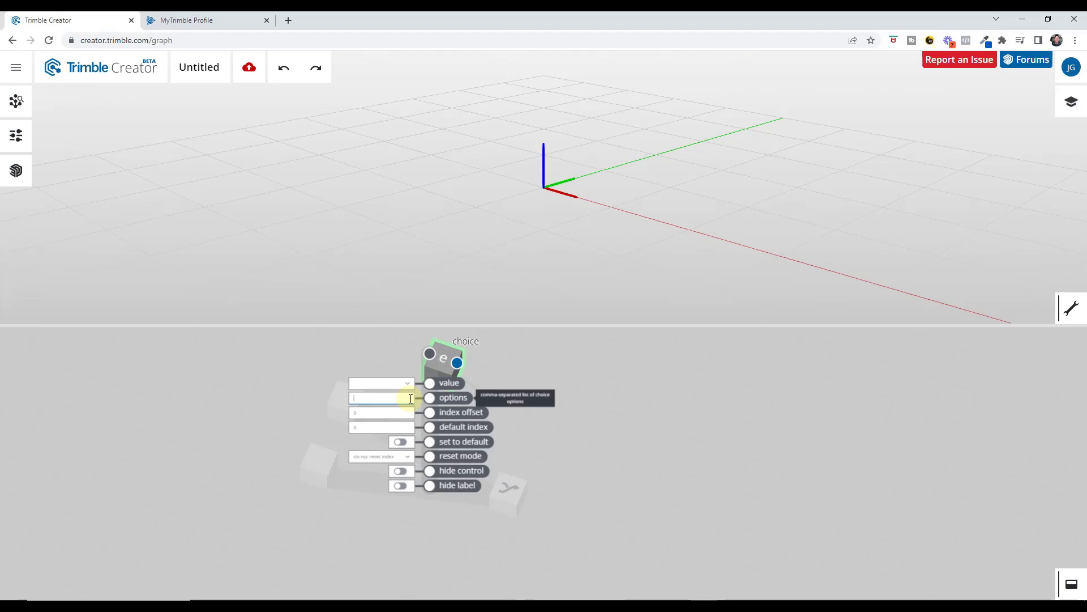
type("1,0")
scroll(410, 398, "up", 2)
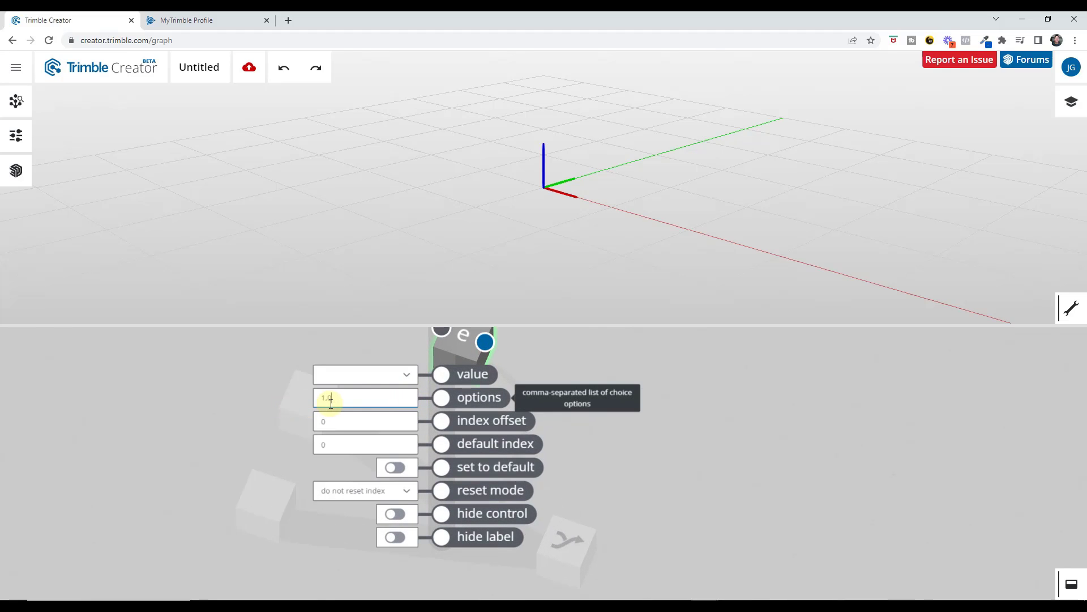
type("0,1")
left_click(260, 402)
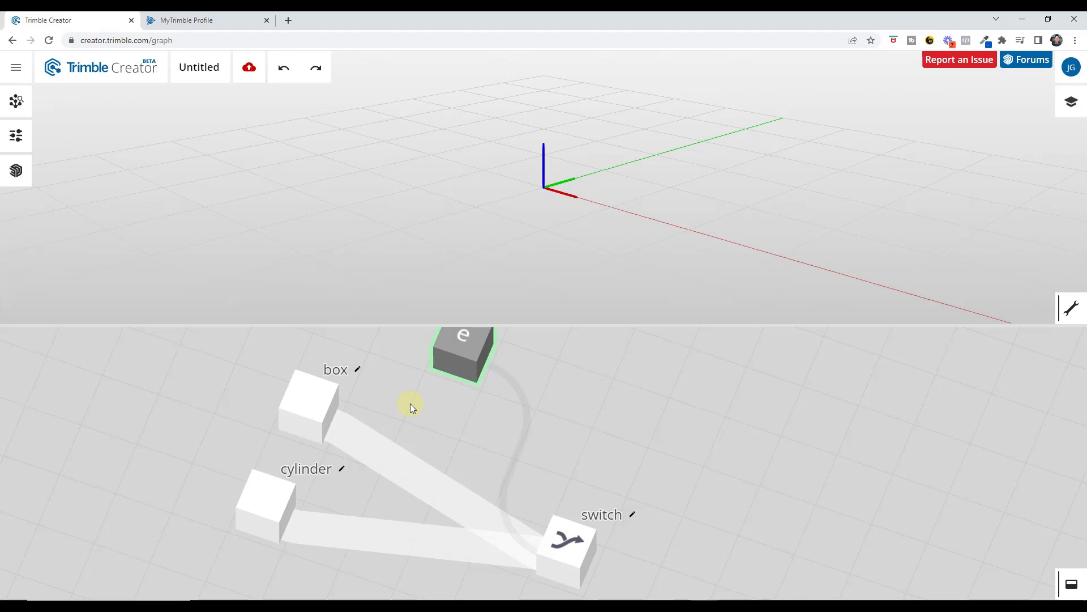
- Display the switch's output and expose the choice node as a graph parameter
left_click(515, 480)
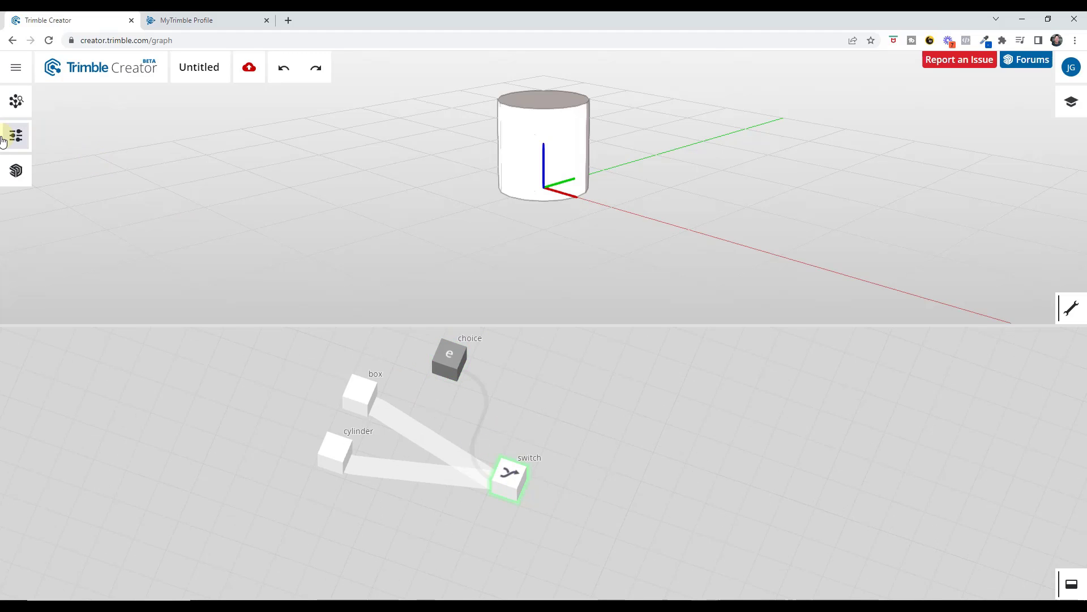
left_click(16, 135)
right_click(448, 357)
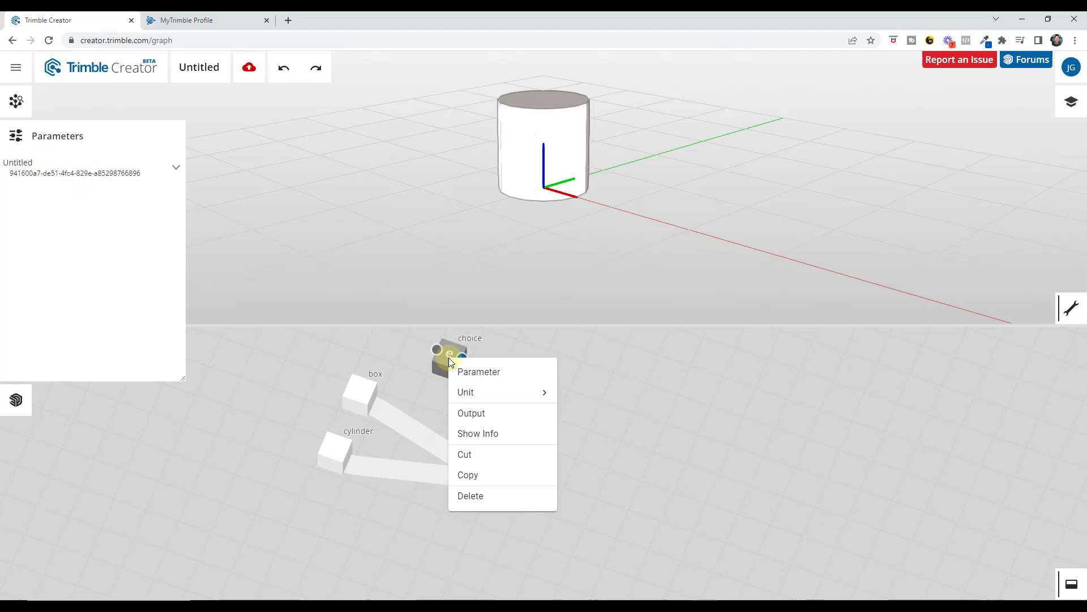
left_click(479, 372)
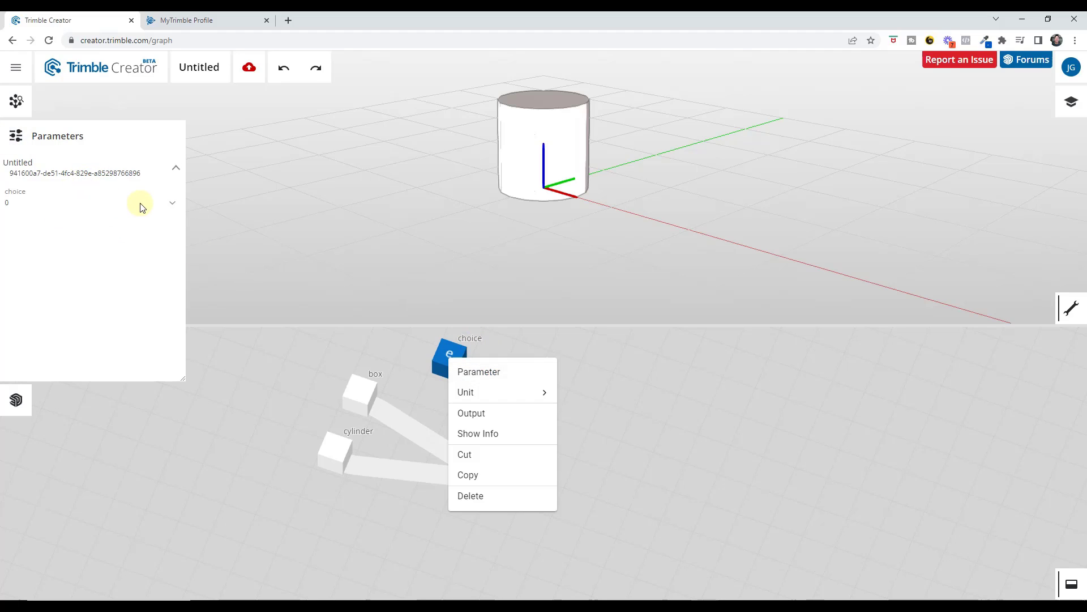
- Alternate the exposed choice parameter between 1 and 0 to compare the switched geometry, finishing at 1
left_click(170, 203)
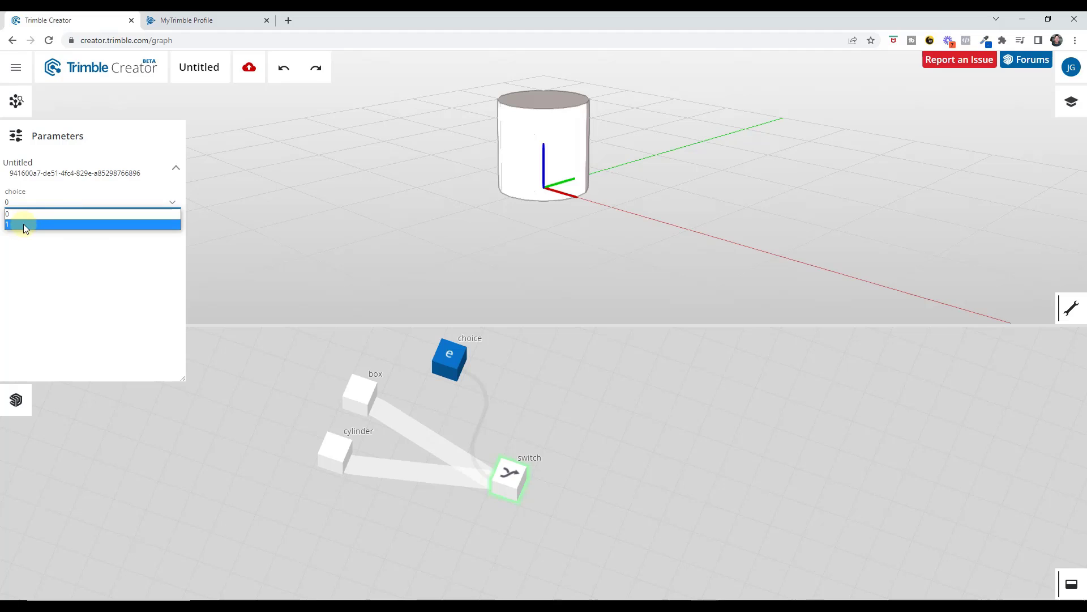
left_click(23, 223)
left_click(168, 203)
left_click(51, 217)
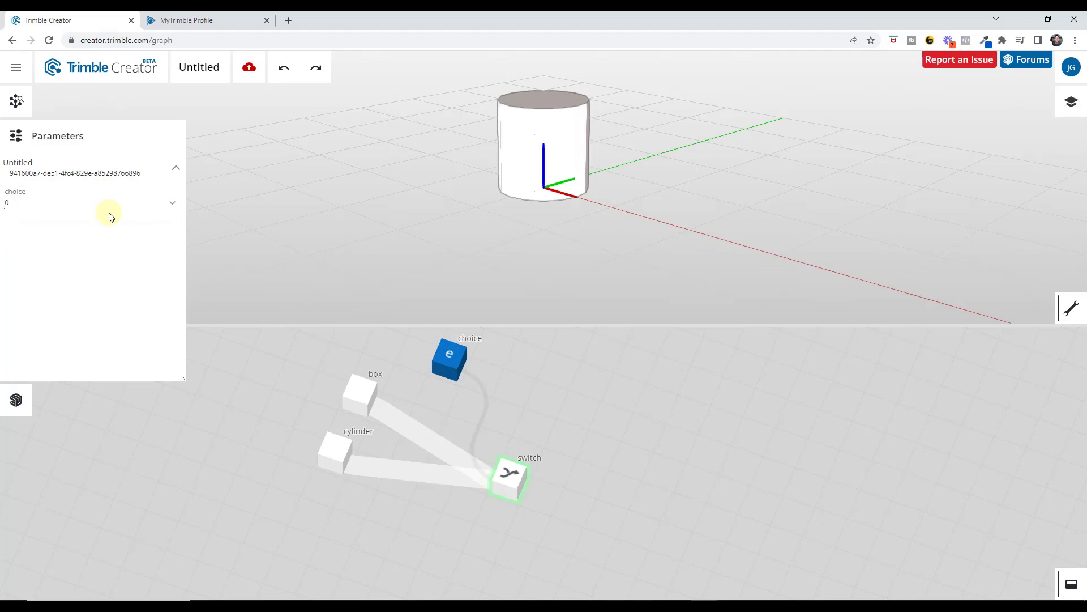
left_click(94, 203)
left_click(62, 222)
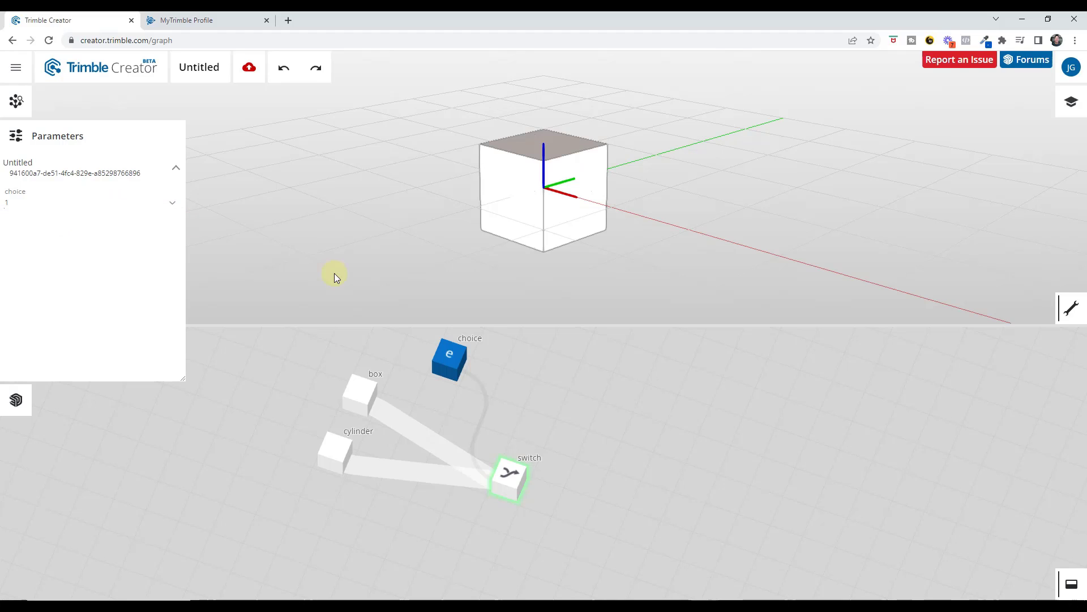
- Create a sphere node below the cylinder from the geometry create category and connect it to the switch
scroll(581, 366, "down", 5)
left_click_drag(514, 478, 644, 357)
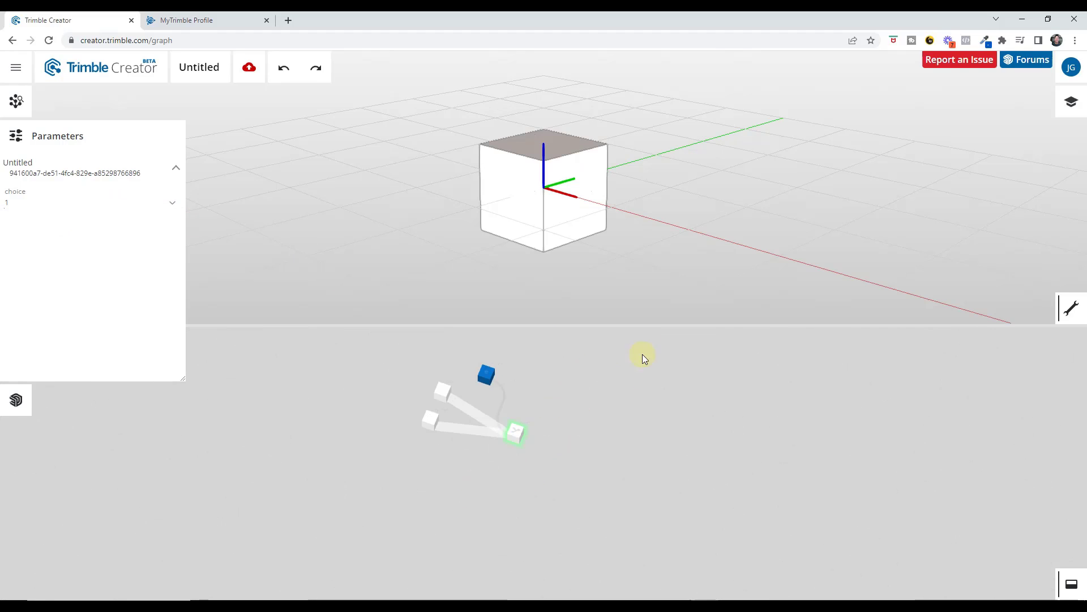
scroll(468, 466, "up", 3)
right_click(378, 451)
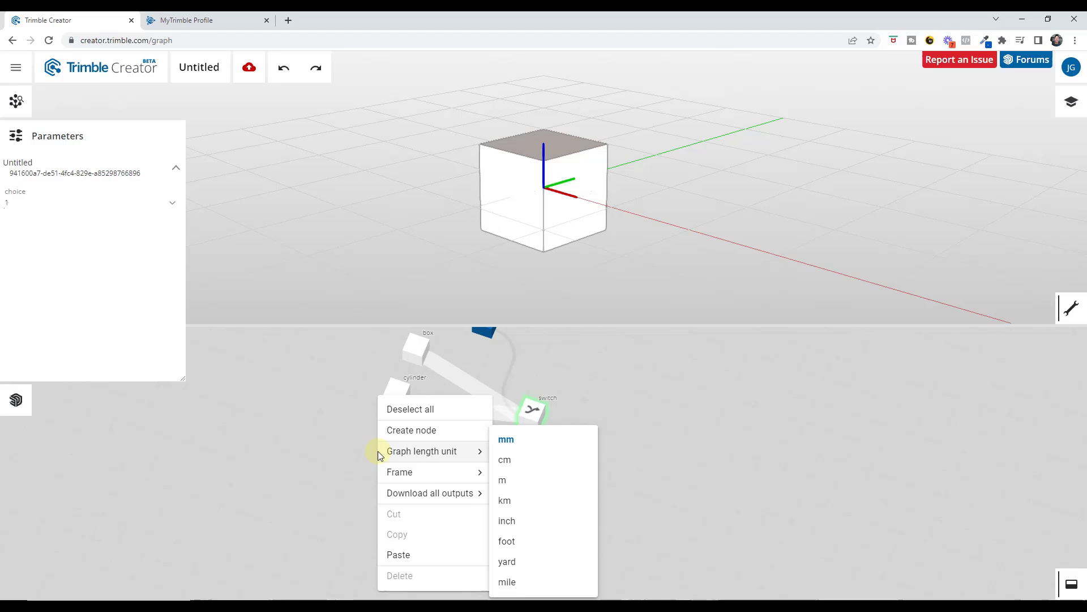
left_click(418, 430)
left_click(461, 481)
mouse_move(508, 493)
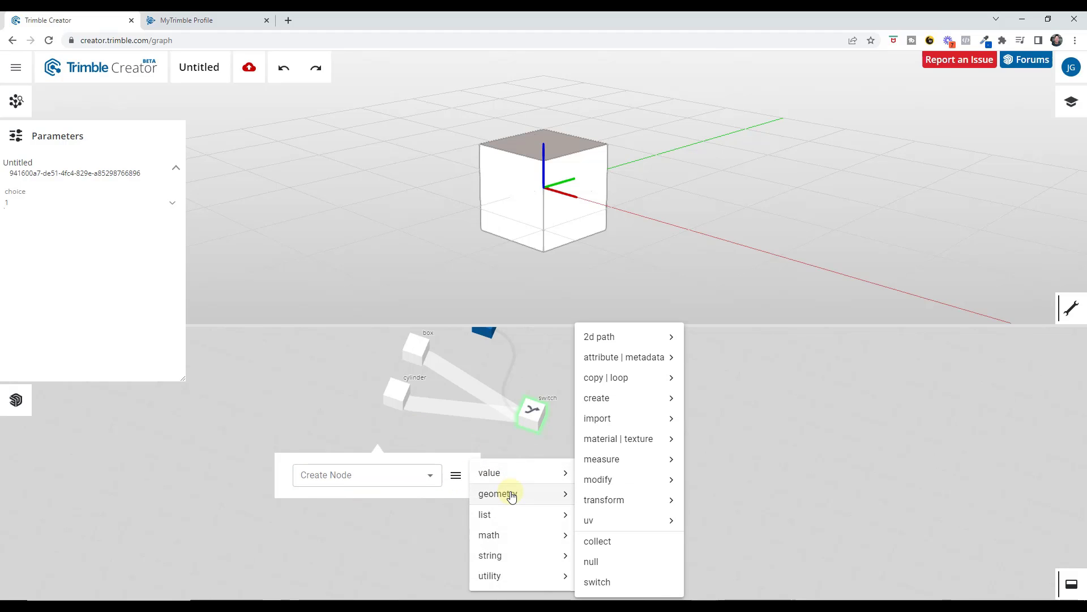
mouse_move(651, 398)
left_click(725, 561)
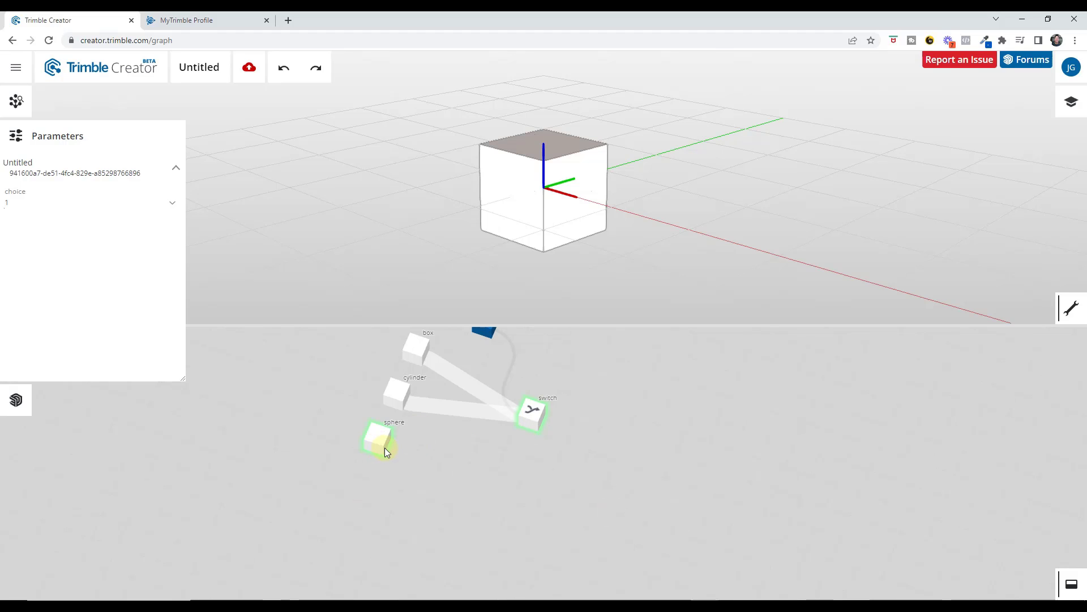
left_click_drag(387, 449, 522, 417)
- Extend the choice node's options to 0,1,2
left_click(494, 338)
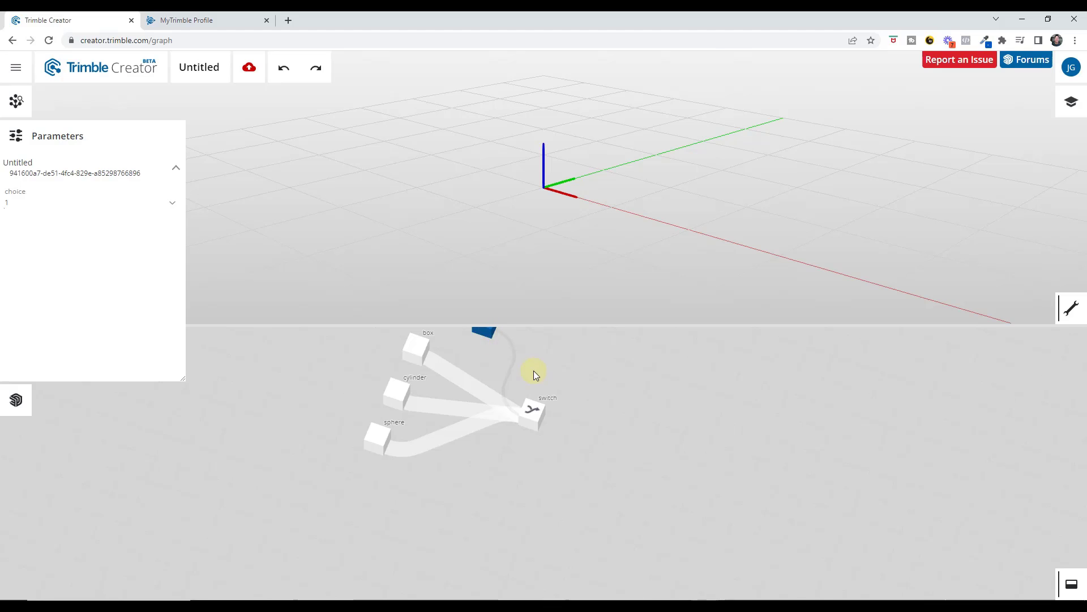
left_click_drag(533, 370, 490, 446)
scroll(488, 440, "up", 5)
left_click_drag(479, 397, 457, 411)
left_click(423, 378)
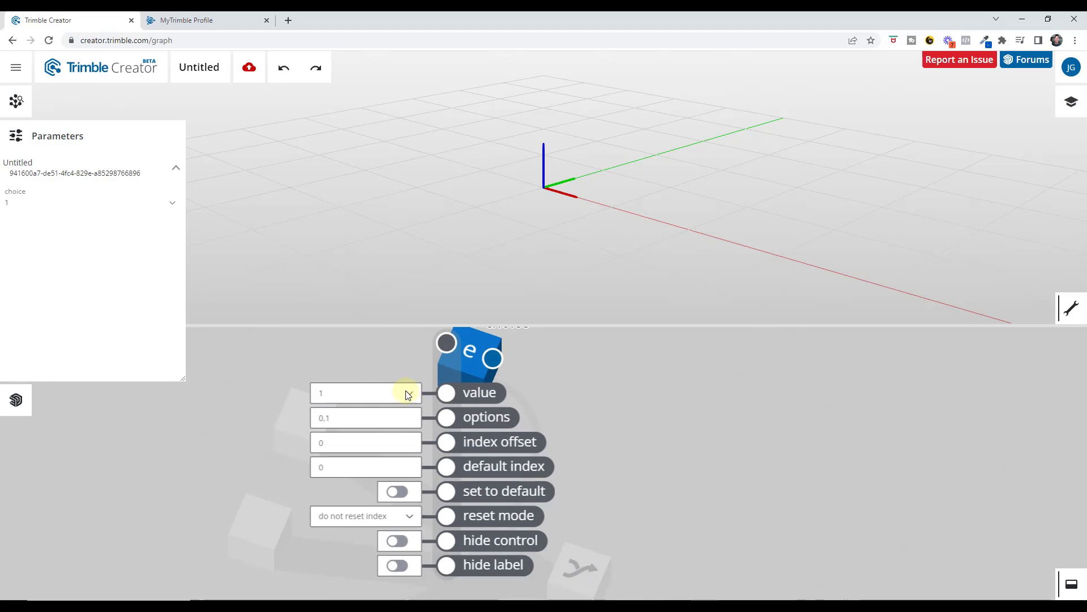
left_click(349, 420)
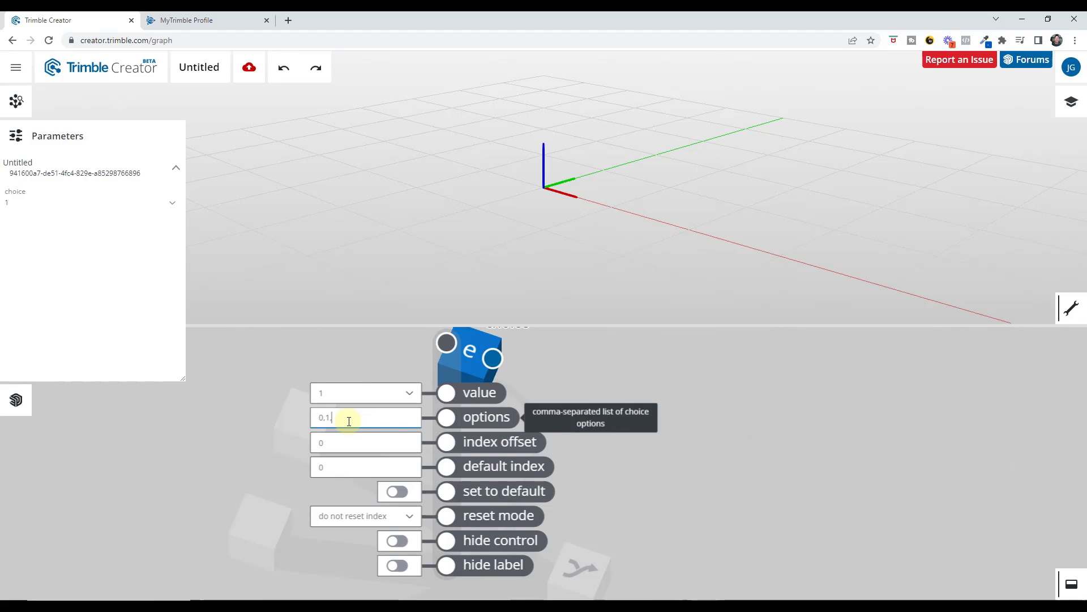
left_click(262, 416)
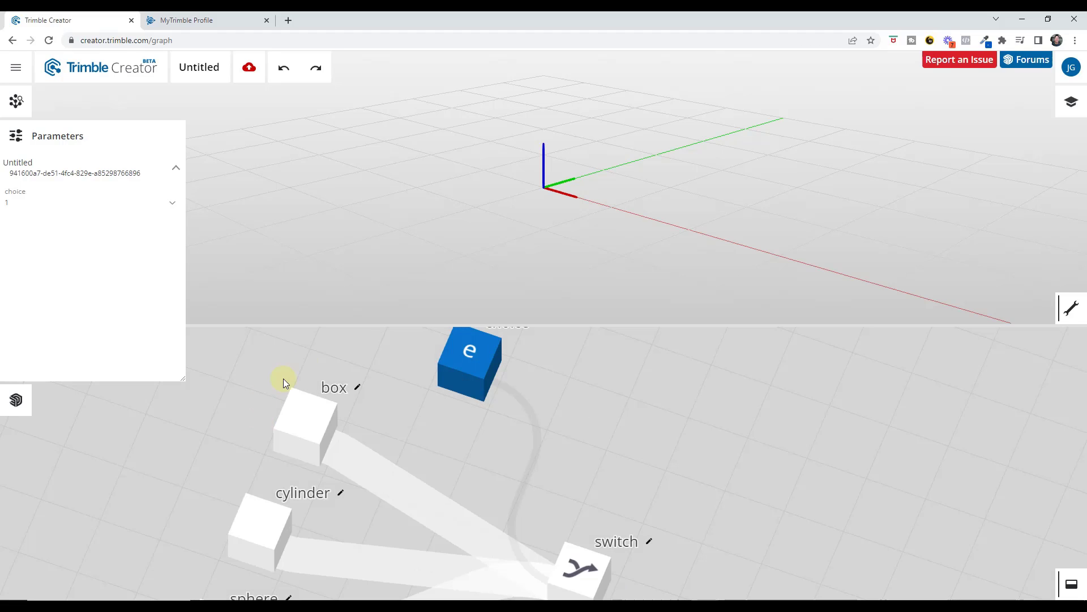
- Display the switch's output and test the choice parameter at 2, 0 and 1, finishing at 0
left_click(456, 455)
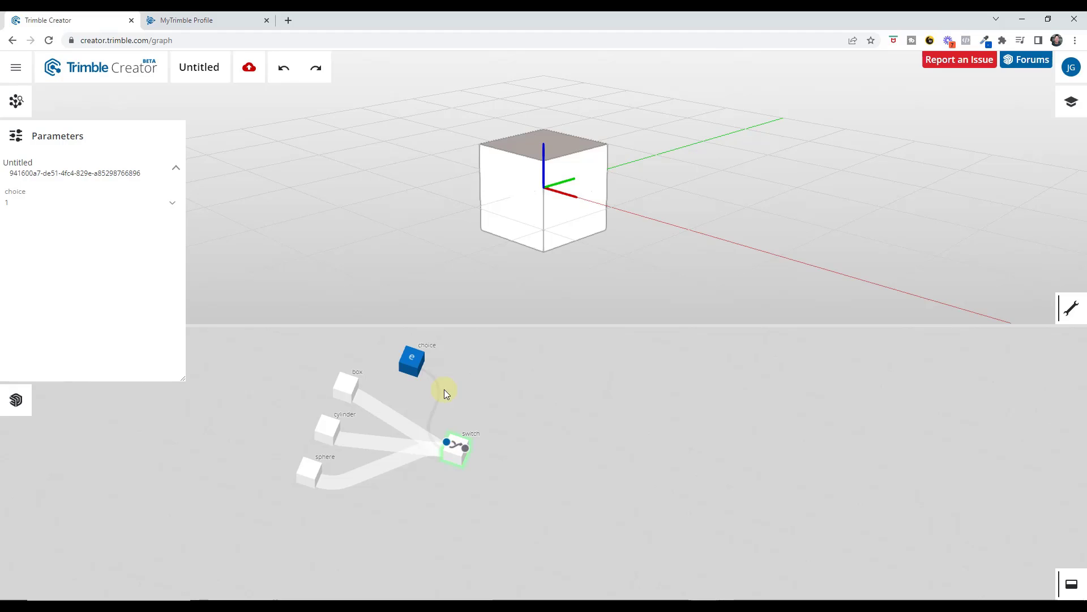
left_click(54, 205)
left_click(39, 234)
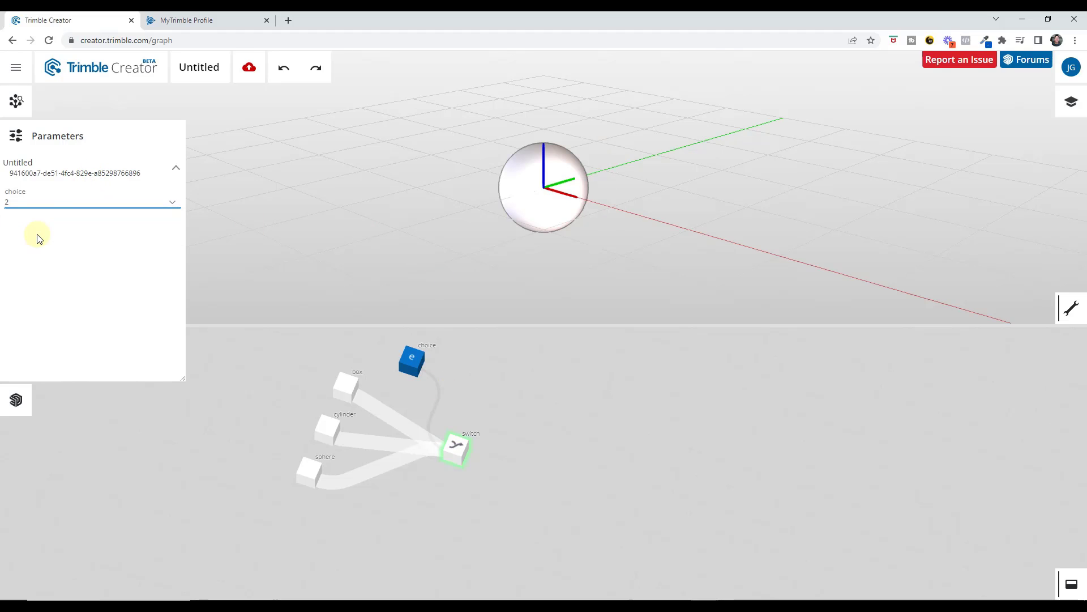
left_click(43, 206)
left_click(24, 223)
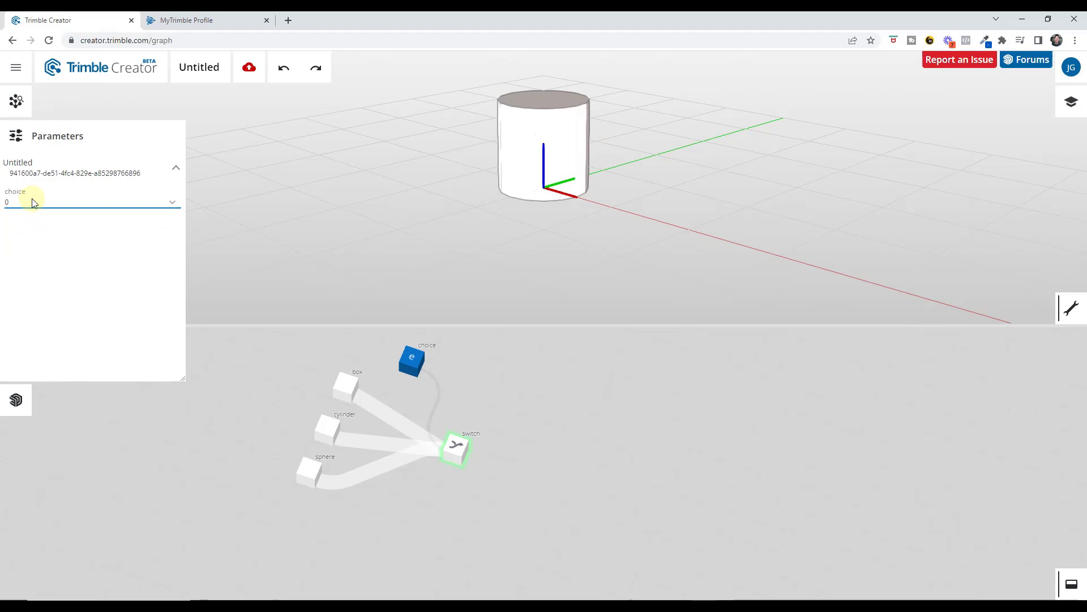
left_click(29, 204)
left_click(26, 224)
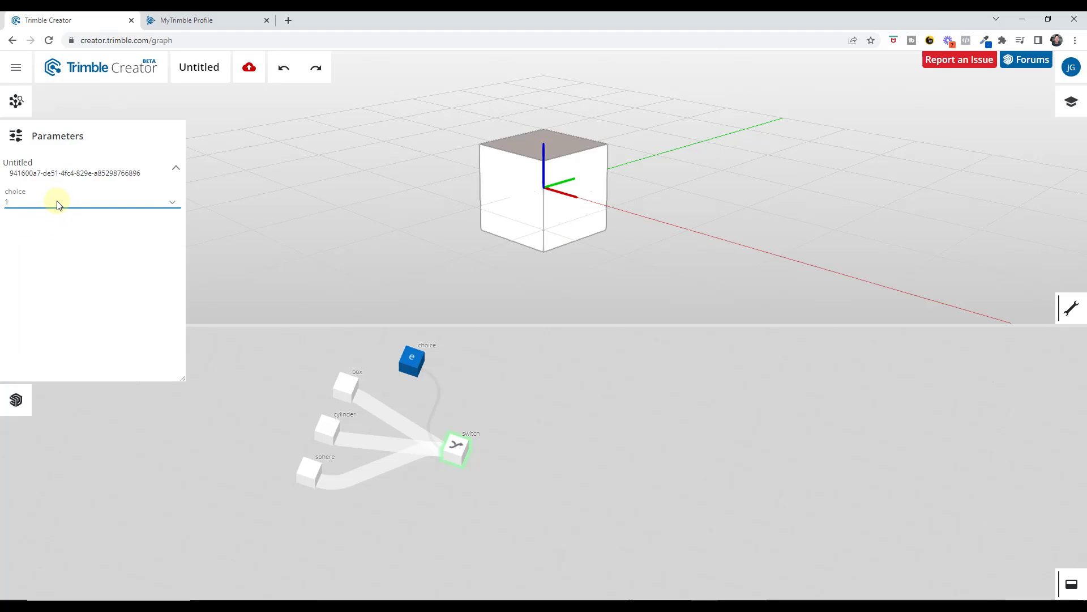
left_click(59, 208)
left_click(42, 219)
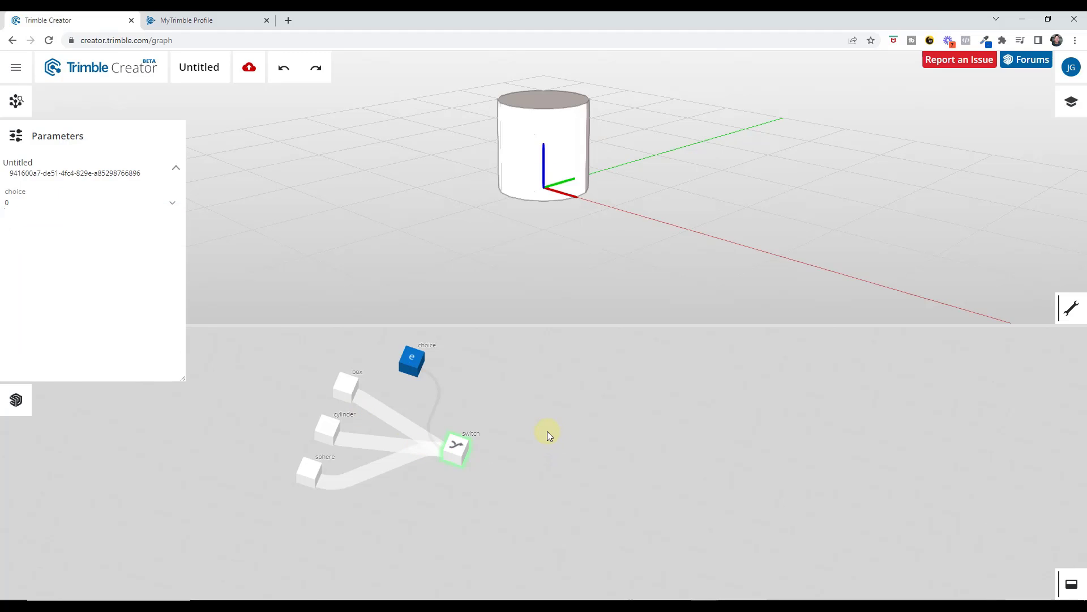
- Rename the untitled graph as Choices and save it to the cloud
scroll(481, 428, "up", 3)
scroll(422, 423, "down", 5)
scroll(389, 381, "up", 3)
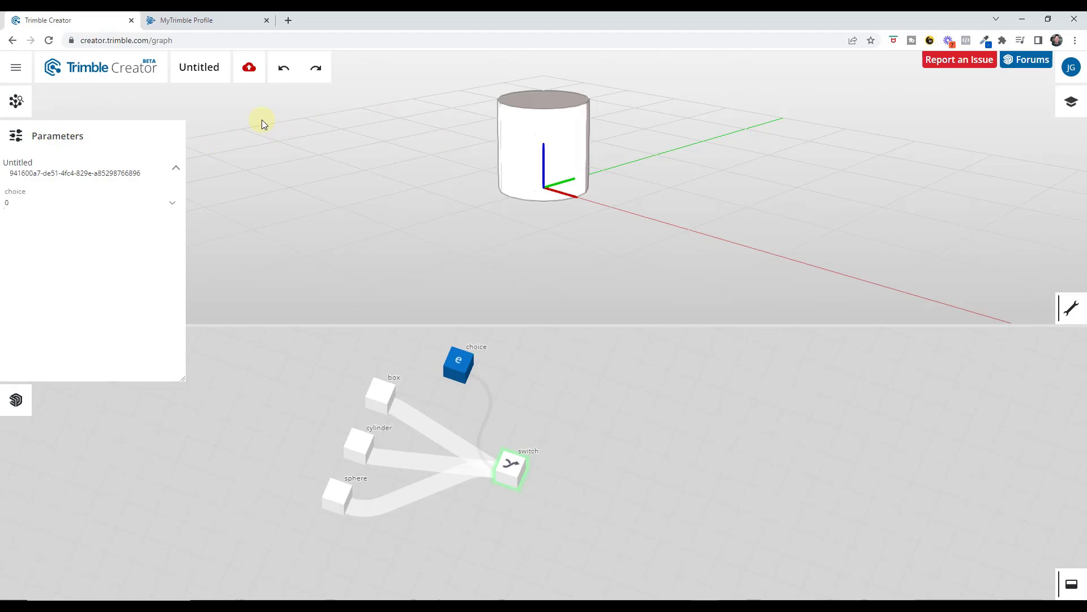
left_click(200, 65)
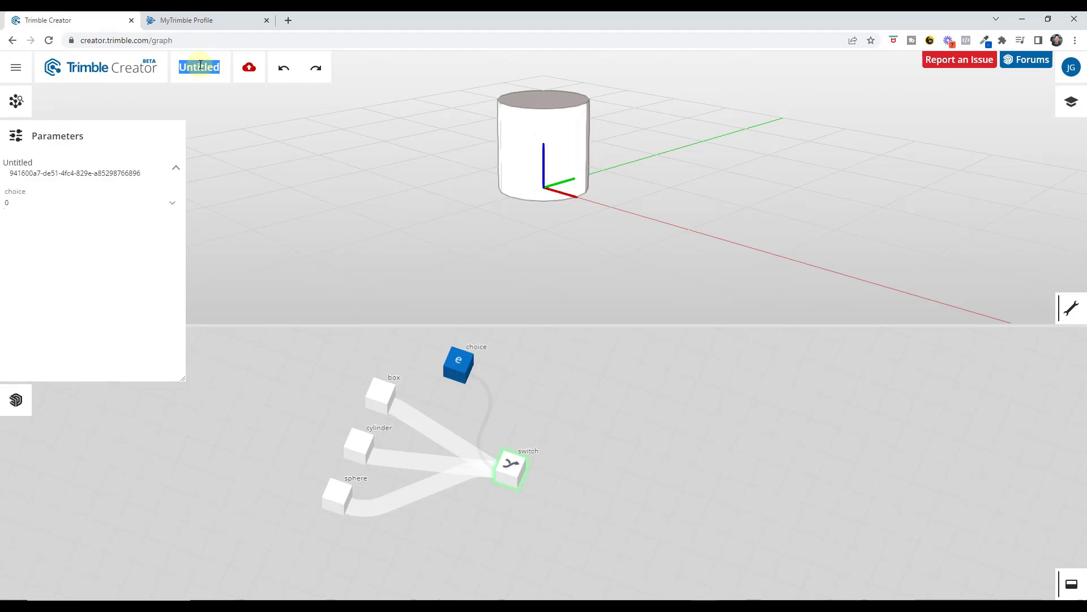
type("Choices")
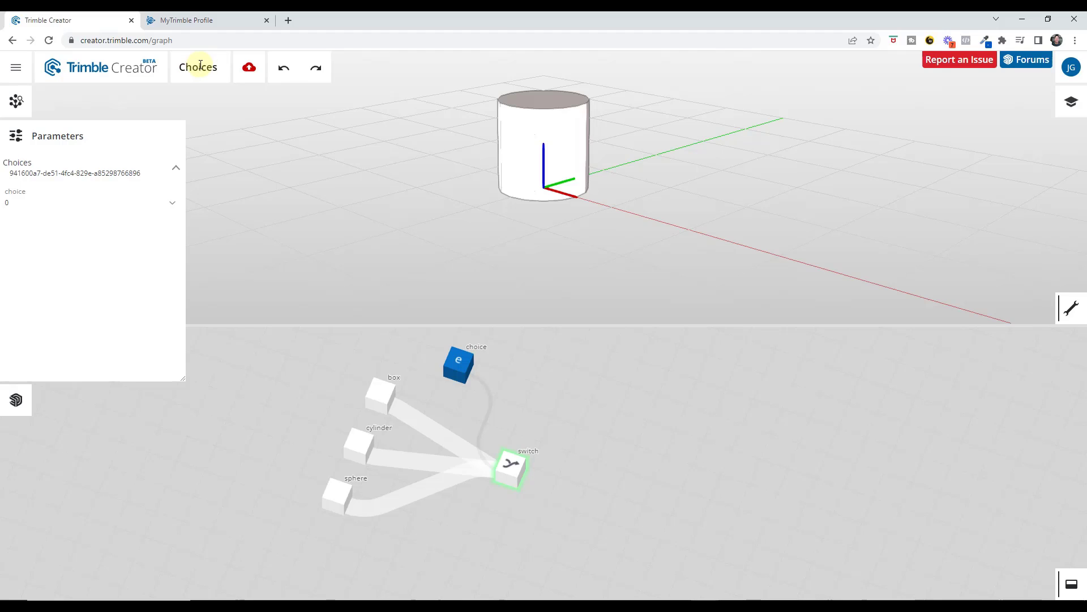
left_click(253, 72)
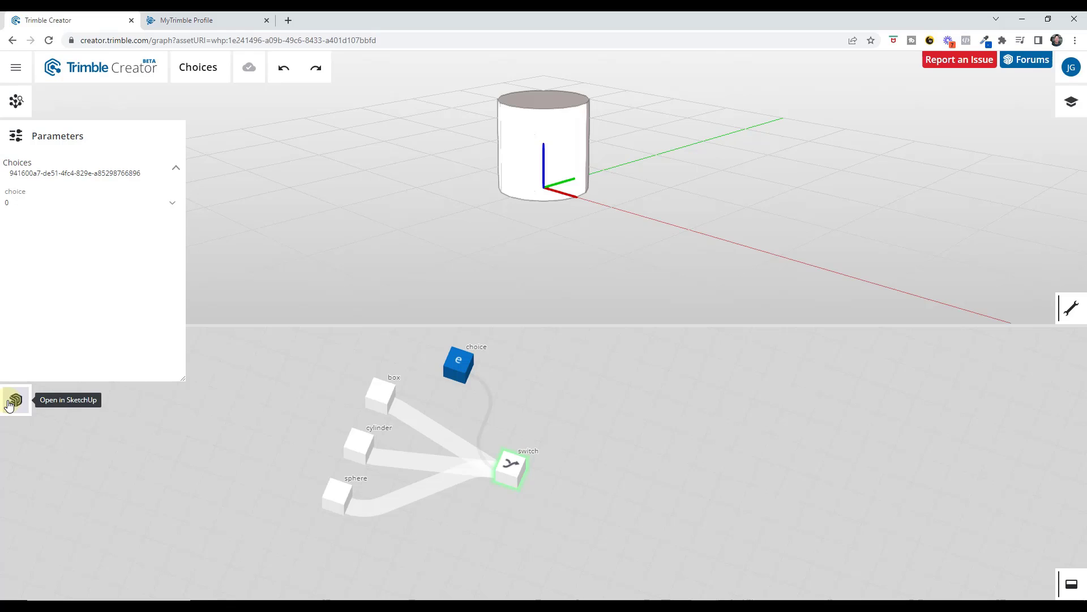
- Open the saved graph in SketchUp's web configurator and test the choice parameter at 1, 2 and 0
left_click(11, 401)
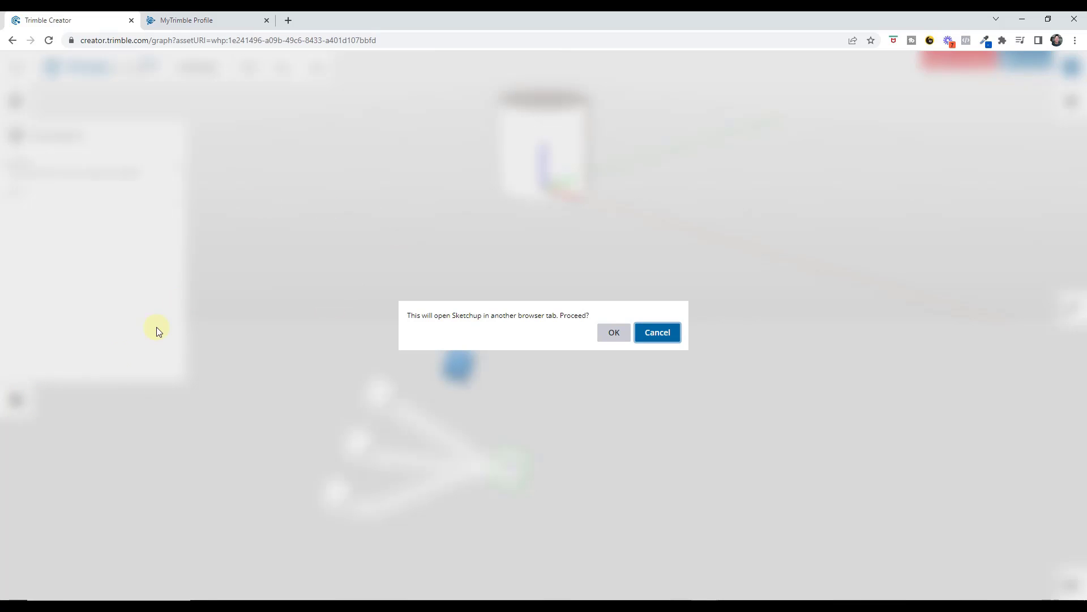
left_click(614, 332)
left_click(963, 142)
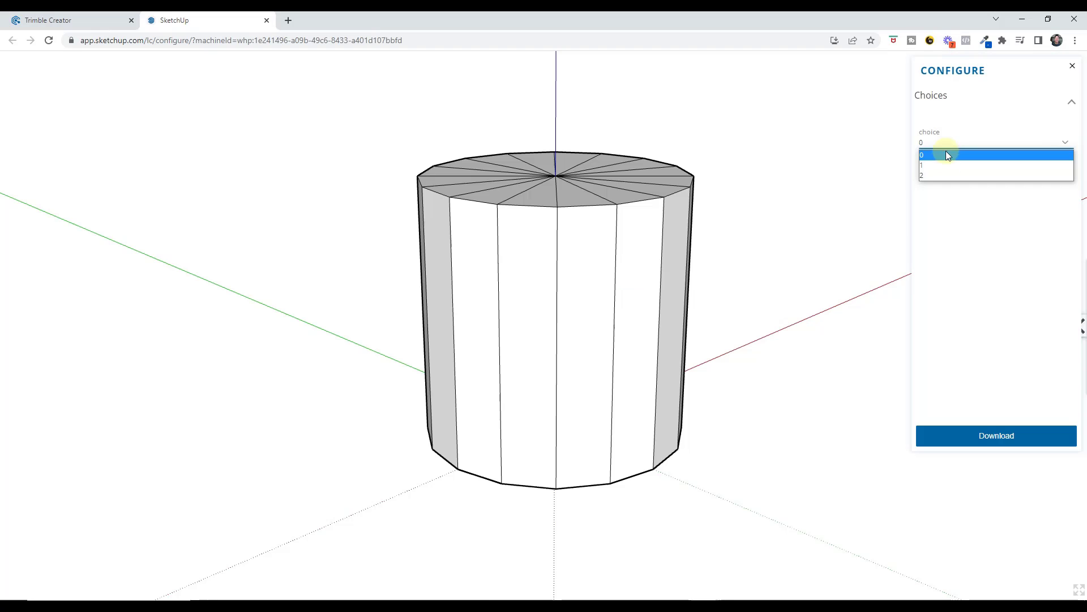
left_click(940, 165)
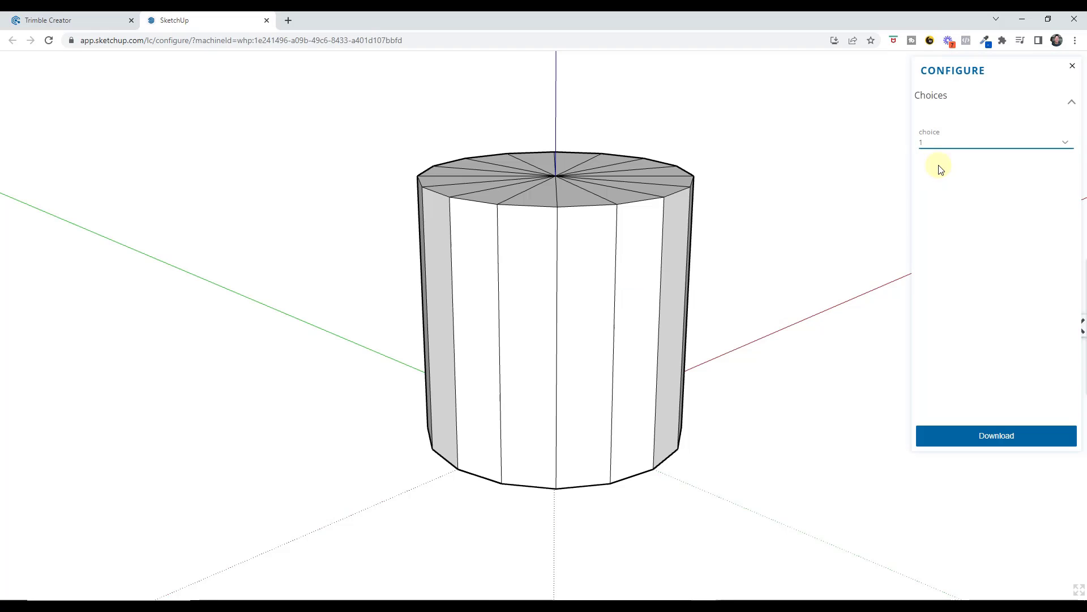
left_click(946, 144)
left_click(939, 175)
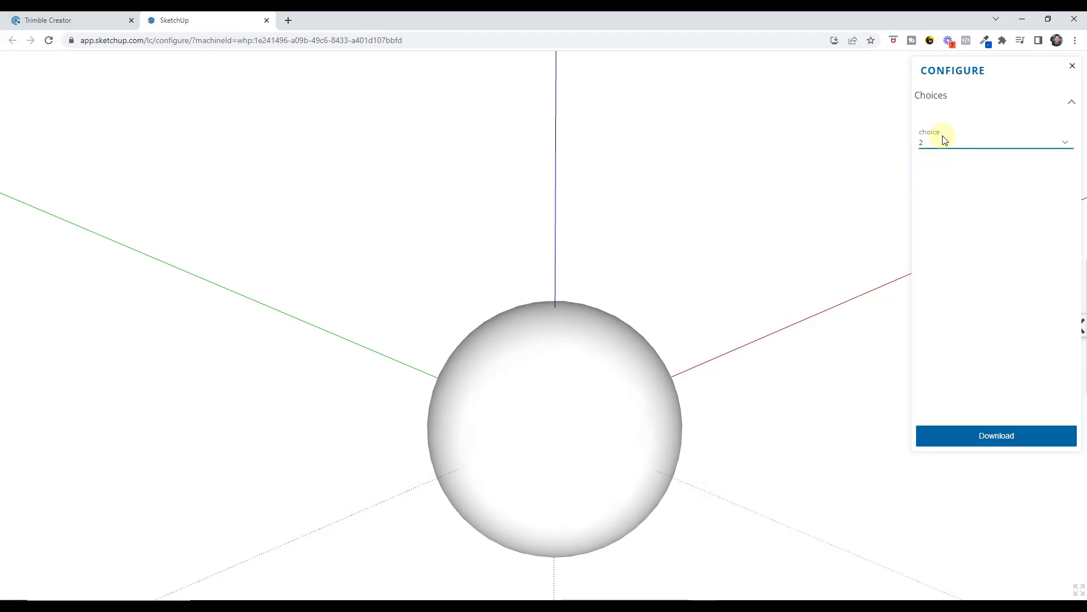
left_click(942, 143)
left_click(932, 156)
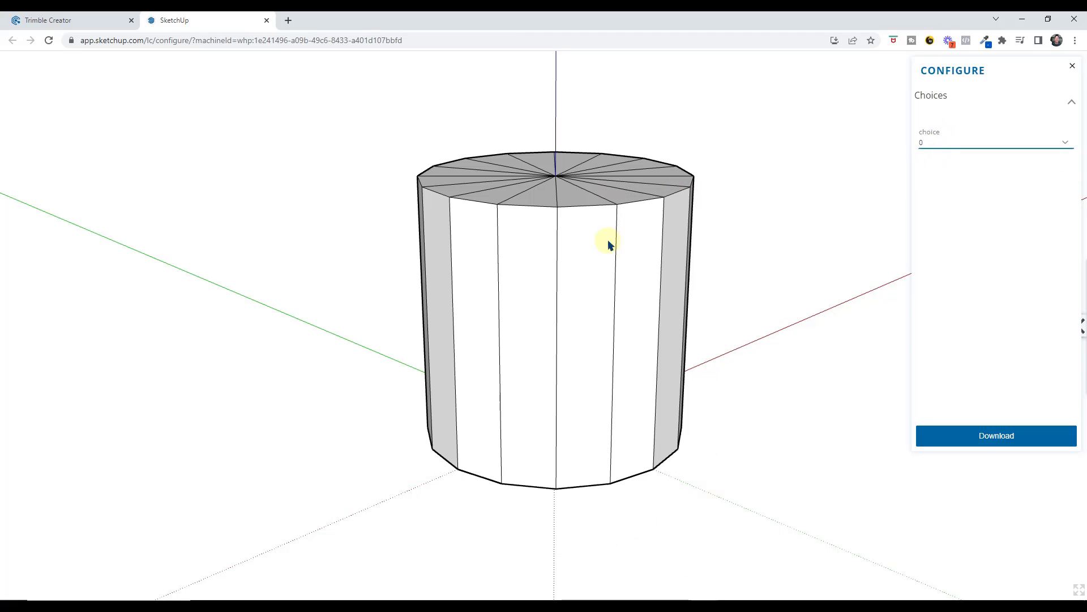
- Download the Choices component, switch to SketchUp Pro and import it into the model, placing it behind the brick counter
left_click(983, 442)
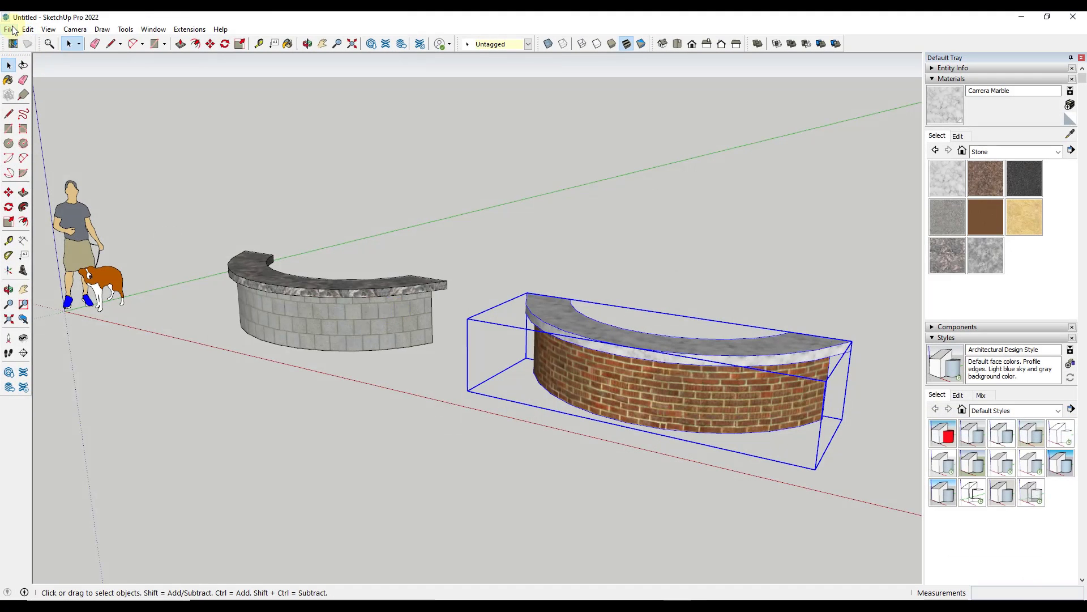
left_click(10, 29)
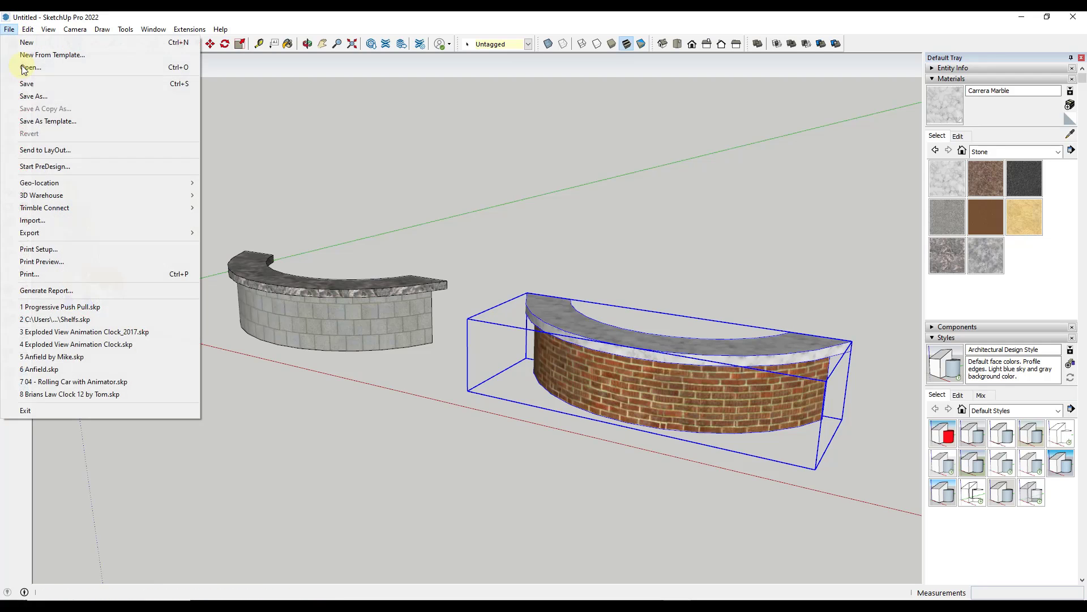
left_click(46, 221)
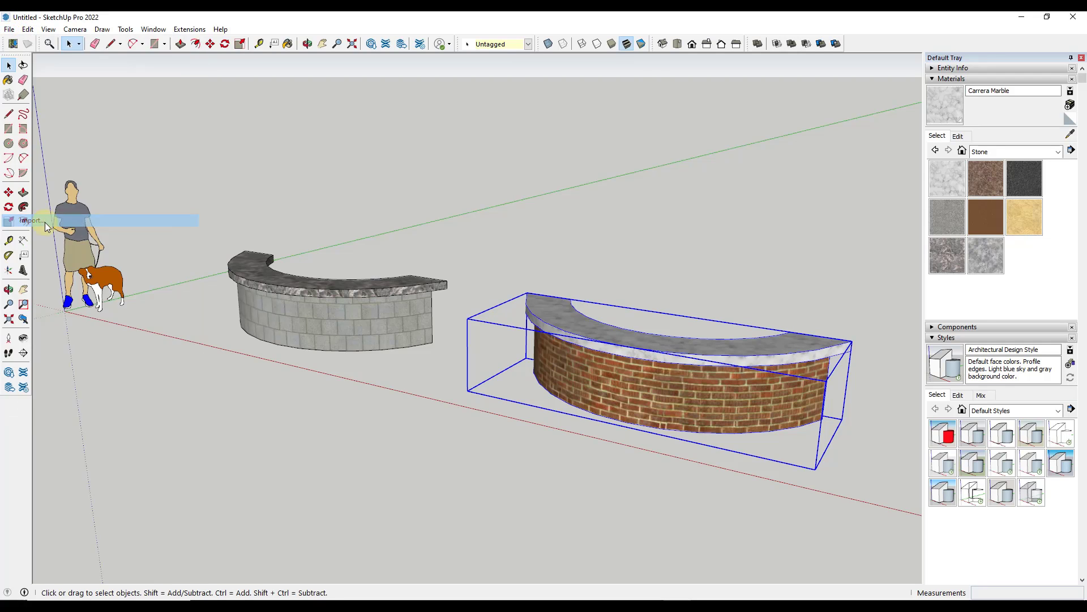
double_click(132, 126)
left_click(702, 283)
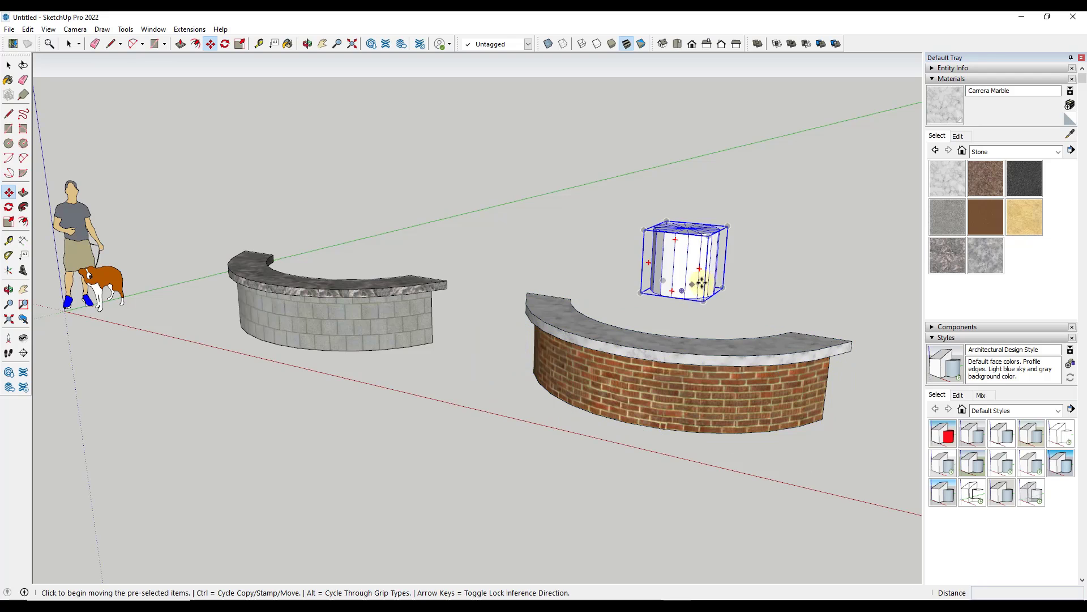
- Open the imported cylinder's live component configuration and set its choice parameter to 1, followed by 2
scroll(738, 264, "up", 4)
right_click(644, 240)
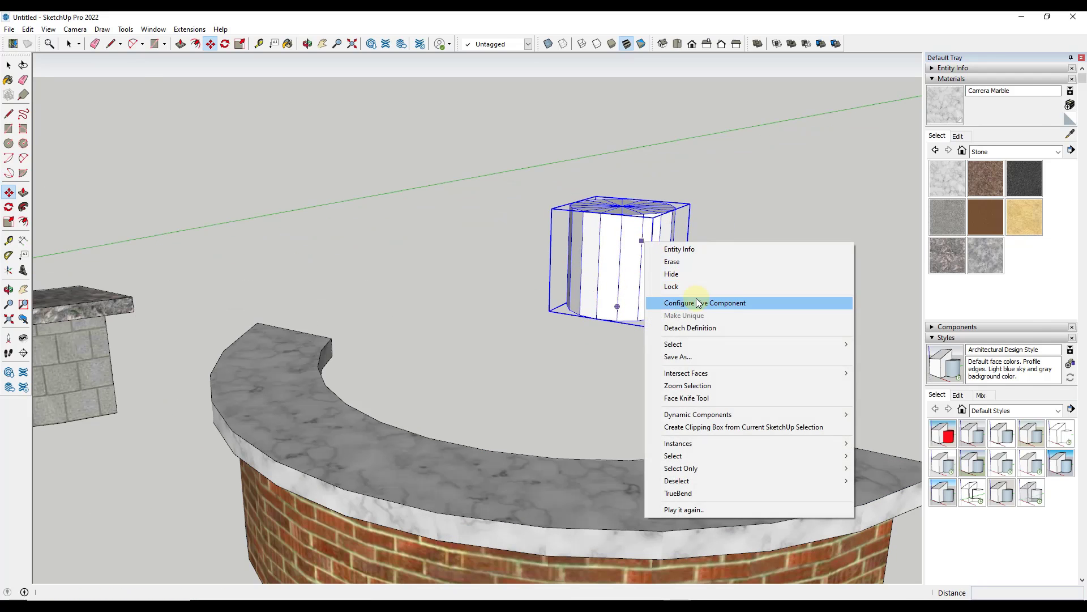
left_click(698, 303)
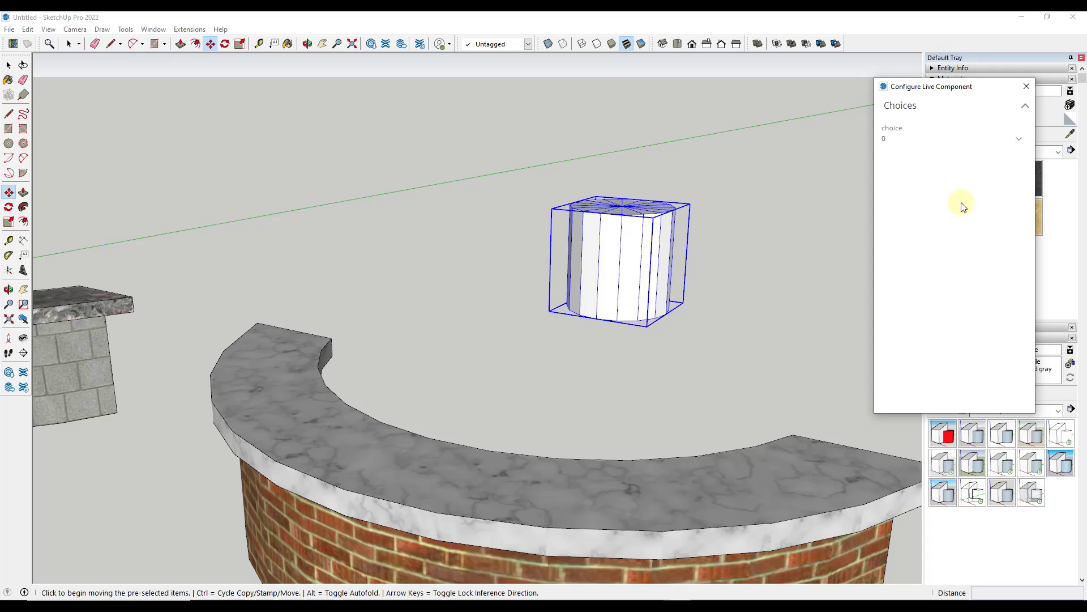
left_click(896, 141)
left_click(893, 160)
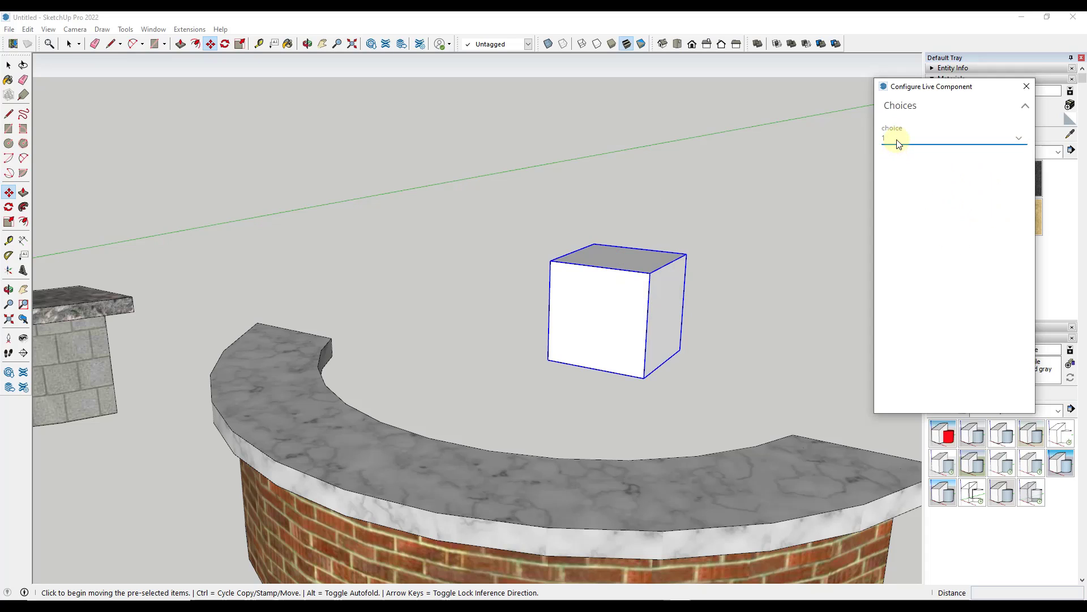
left_click(895, 141)
left_click(893, 170)
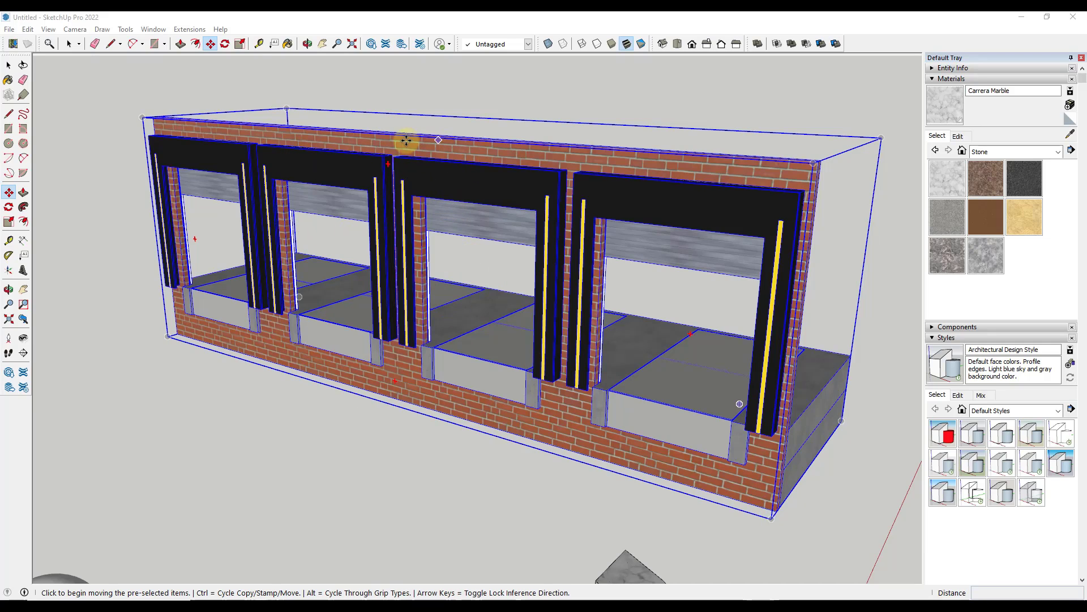
- Configure the Truck Loading Dock live component with a dock leveler angle of 0.3 degrees and a door spacing of 94.882 in
right_click(353, 164)
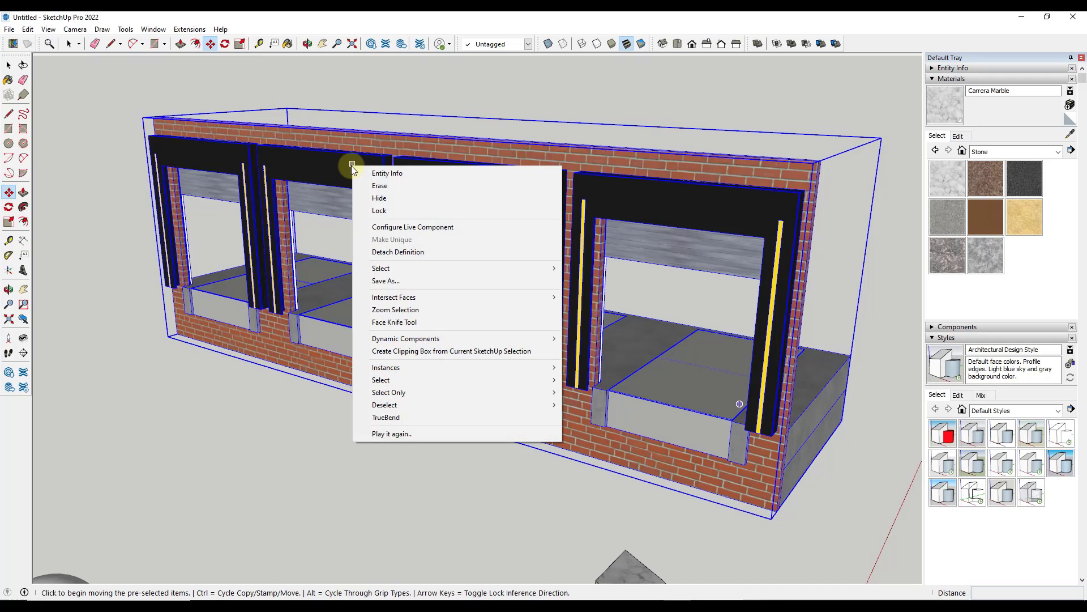
left_click(417, 229)
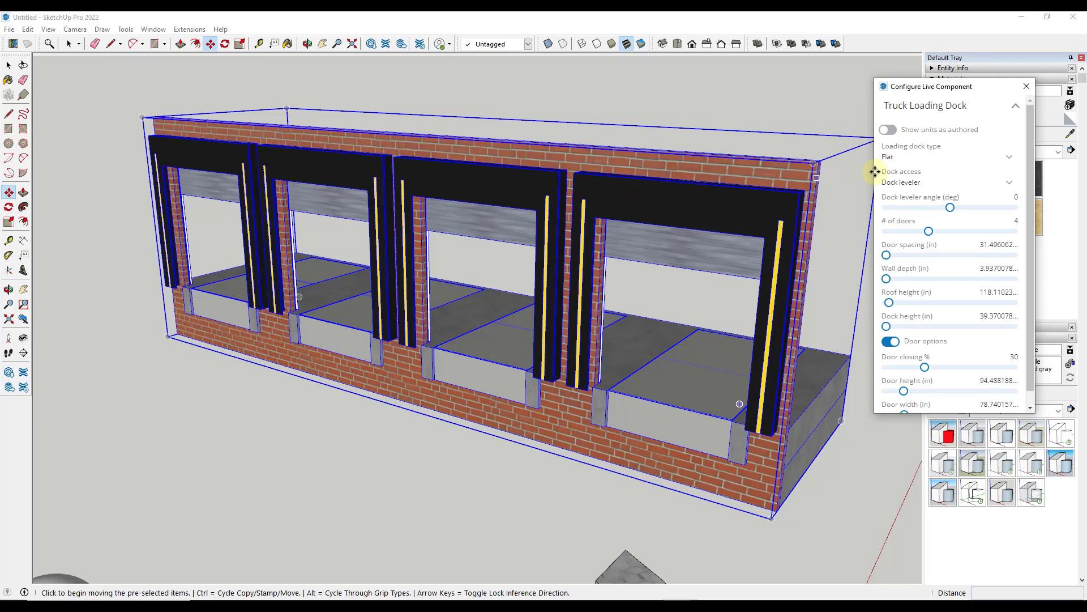
left_click_drag(951, 208, 921, 208)
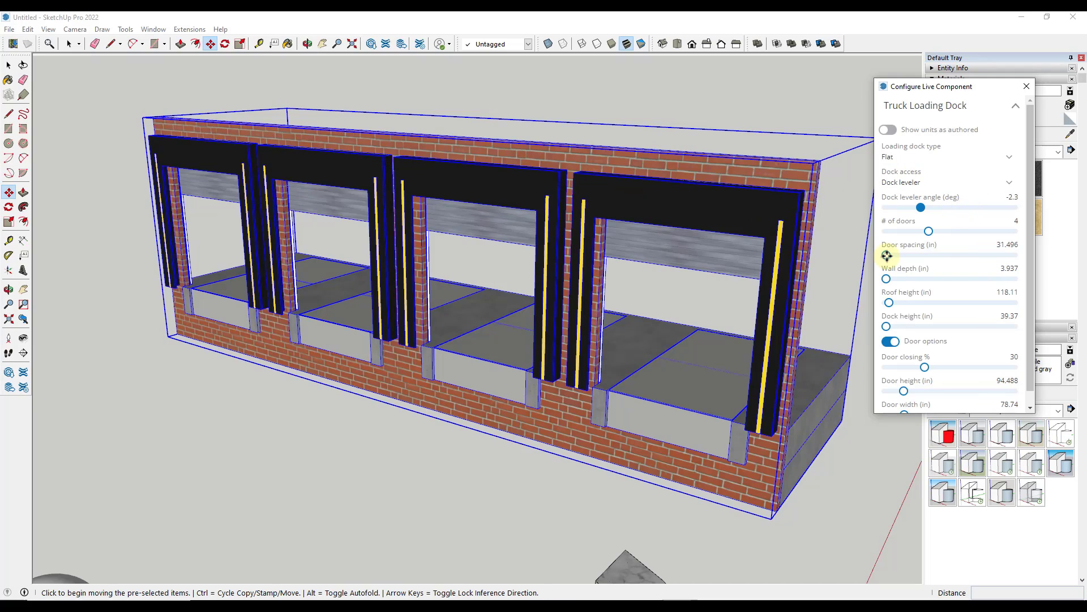
left_click_drag(887, 256, 983, 252)
left_click_drag(887, 279, 936, 259)
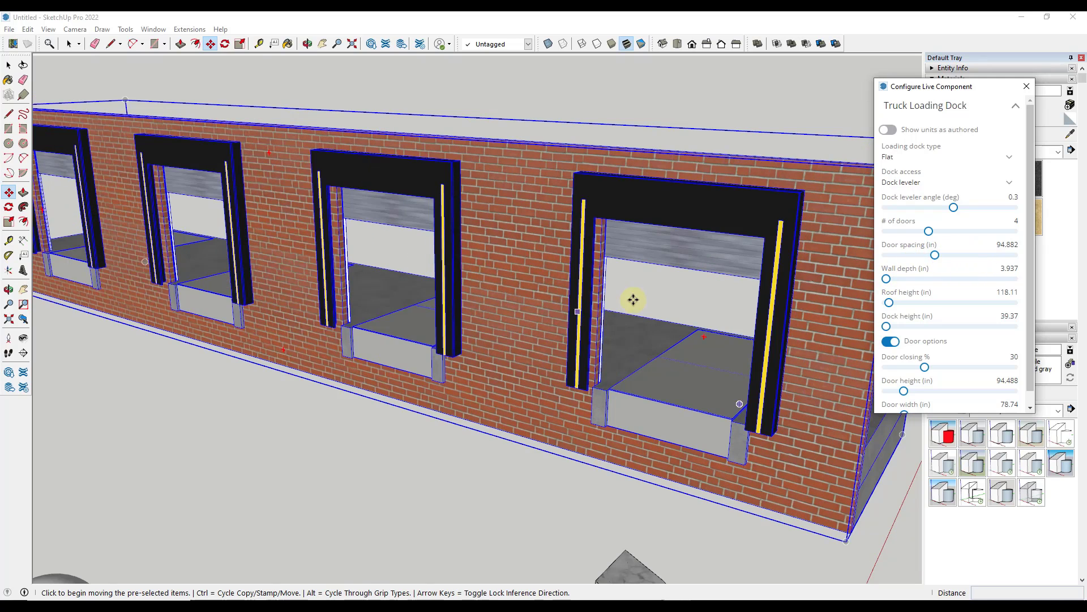
scroll(678, 297, "down", 3)
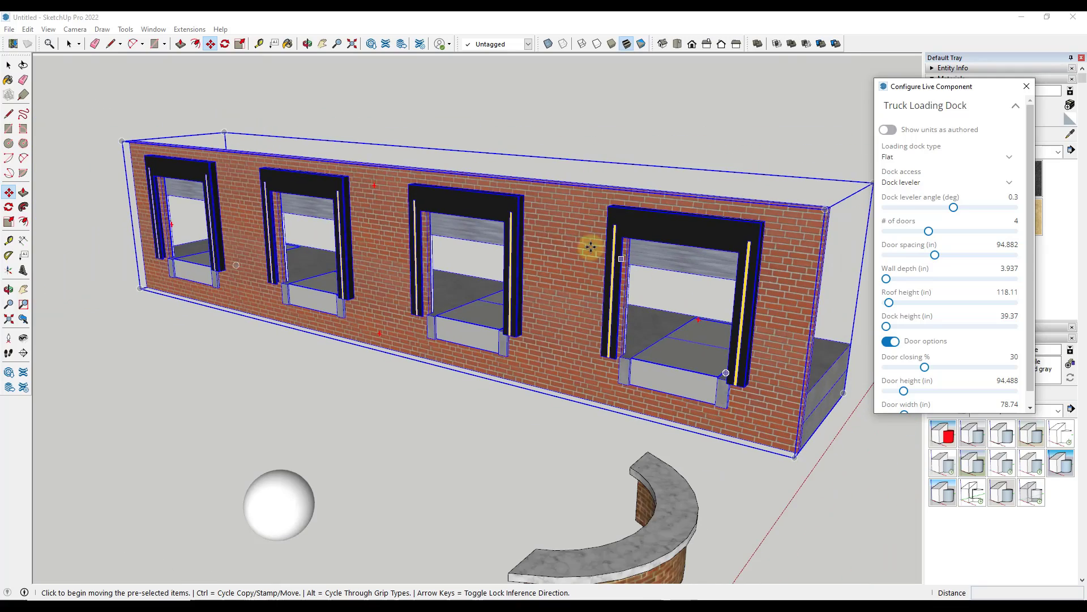
middle_click_drag(579, 236, 591, 212)
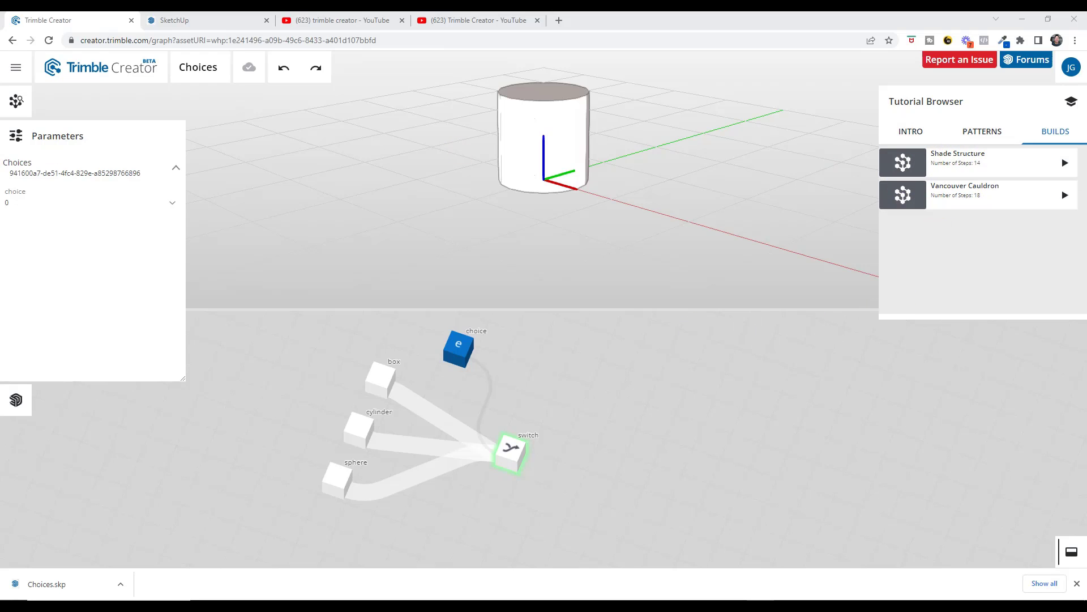
- List all available graphs in Trimble Creator's graph browser and switch to the Trimble Creator YouTube channel
left_click(19, 141)
left_click(16, 101)
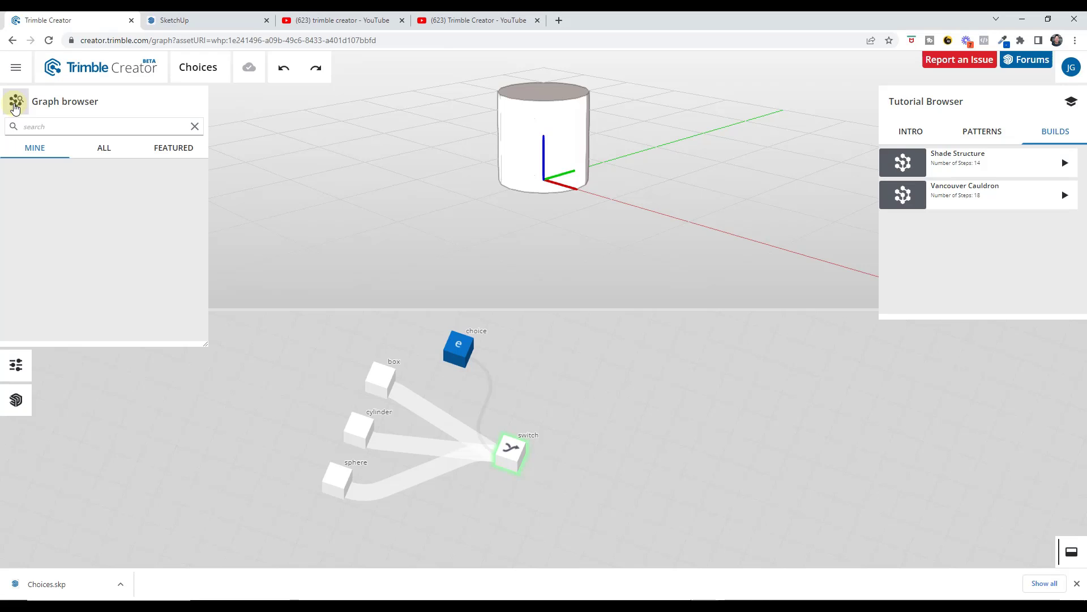
left_click(114, 149)
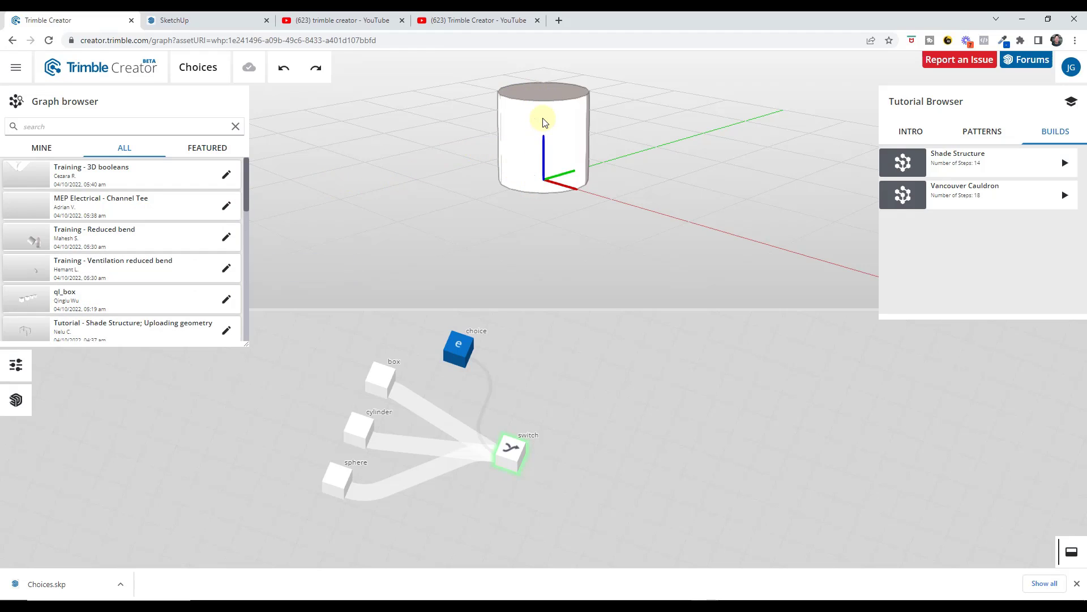
left_click(451, 21)
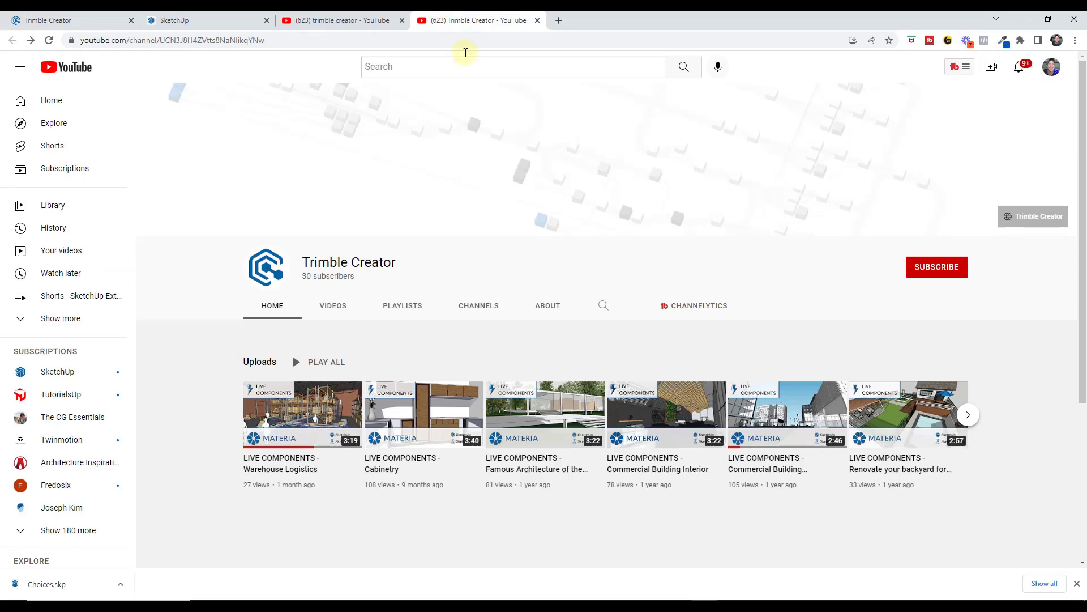